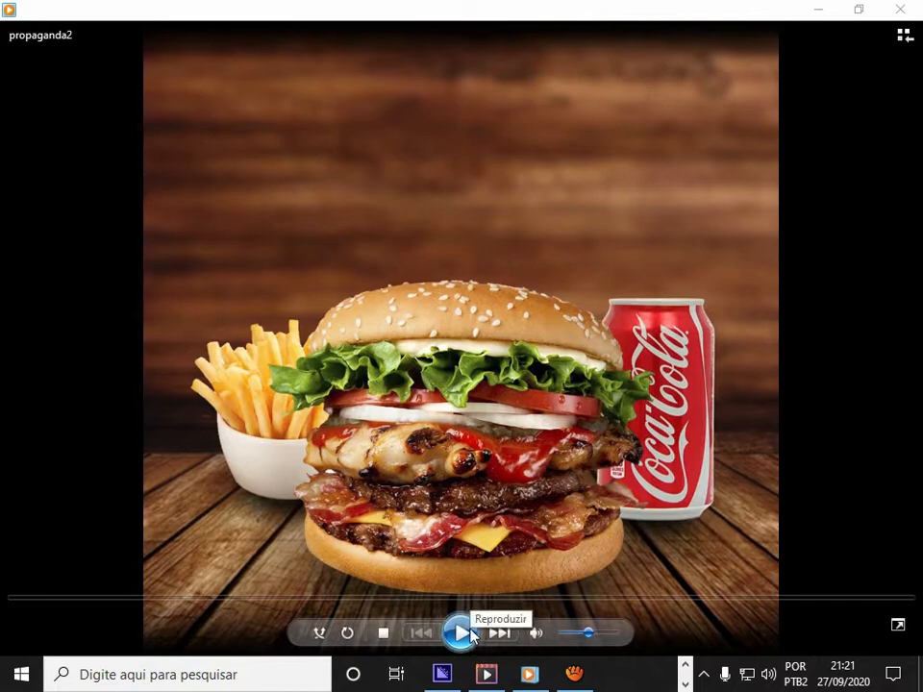
Play the finished propaganda2 advertisement video from the start.
left_click(572, 633)
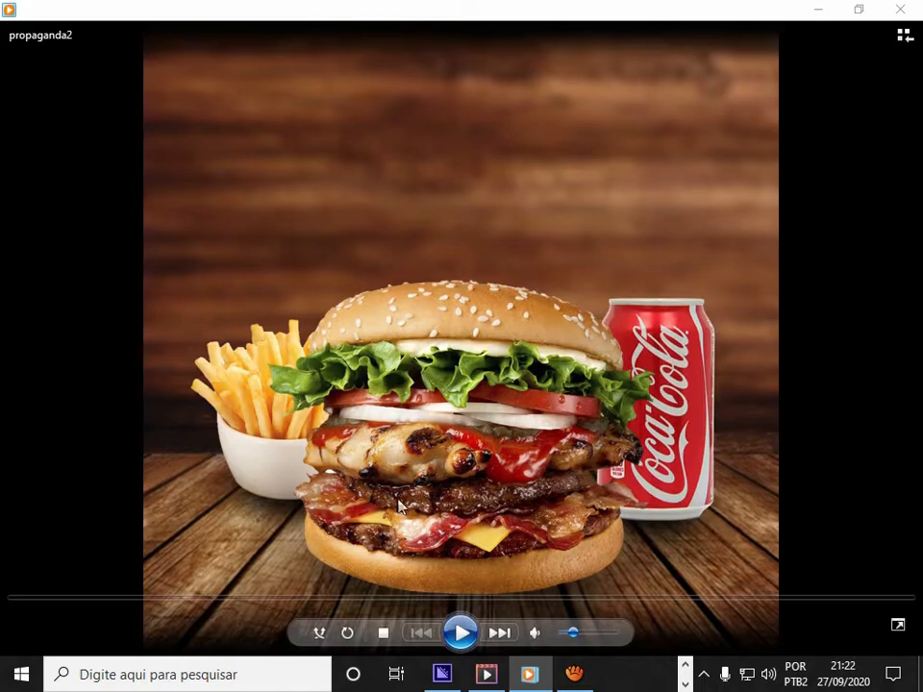
left_click(461, 632)
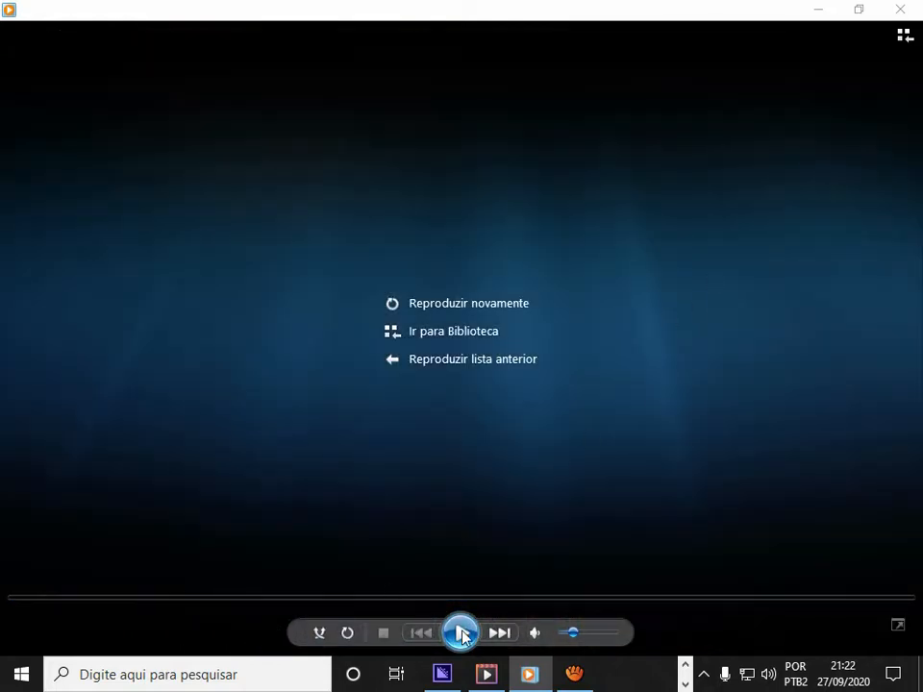
left_click(462, 636)
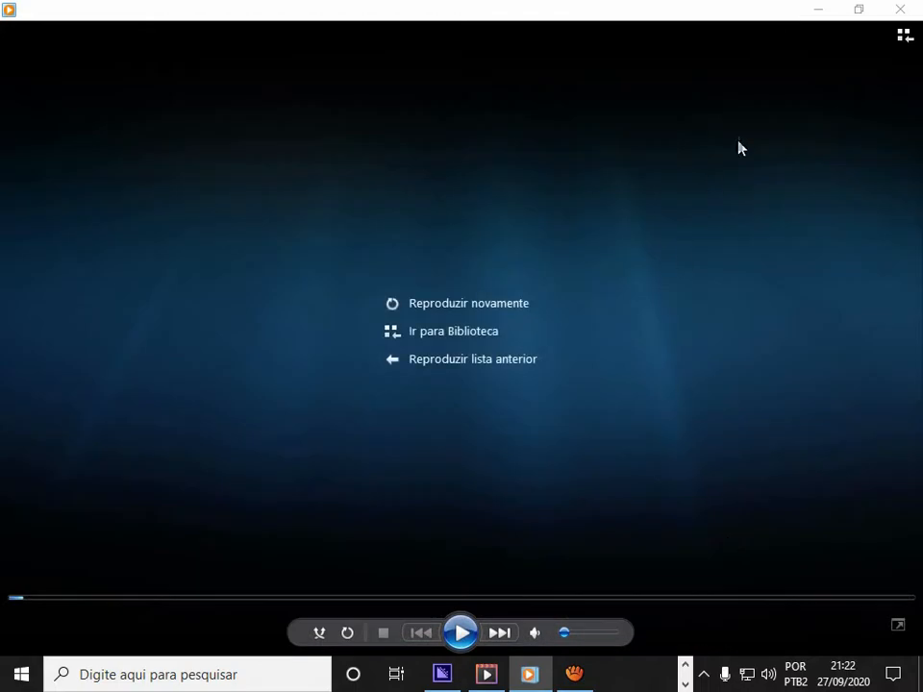
left_click(461, 632)
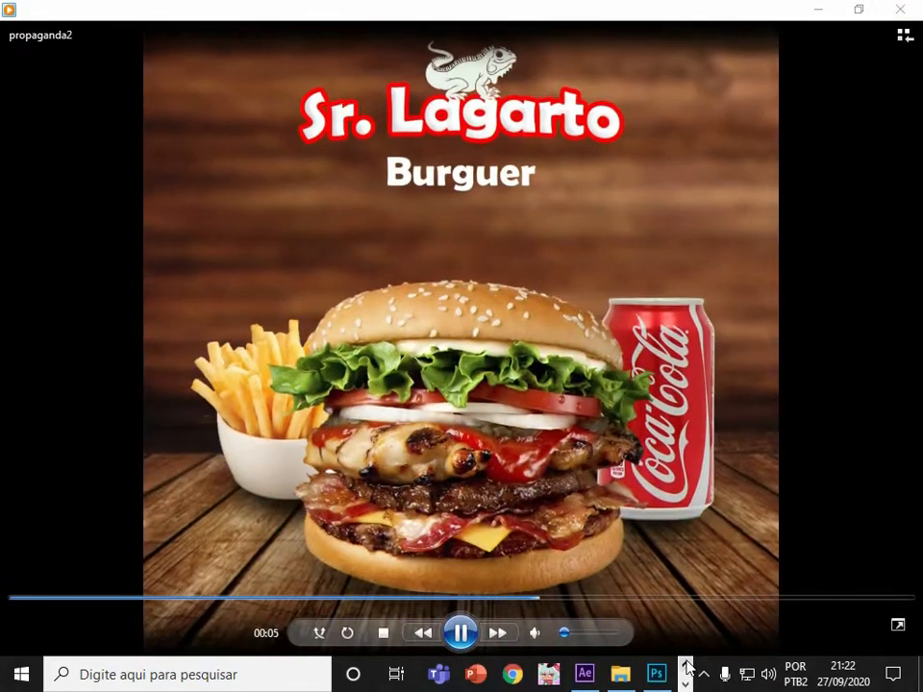
Switch to Photoshop and hide every layer of propaganda.psd except the fundo background layer.
left_click(656, 673)
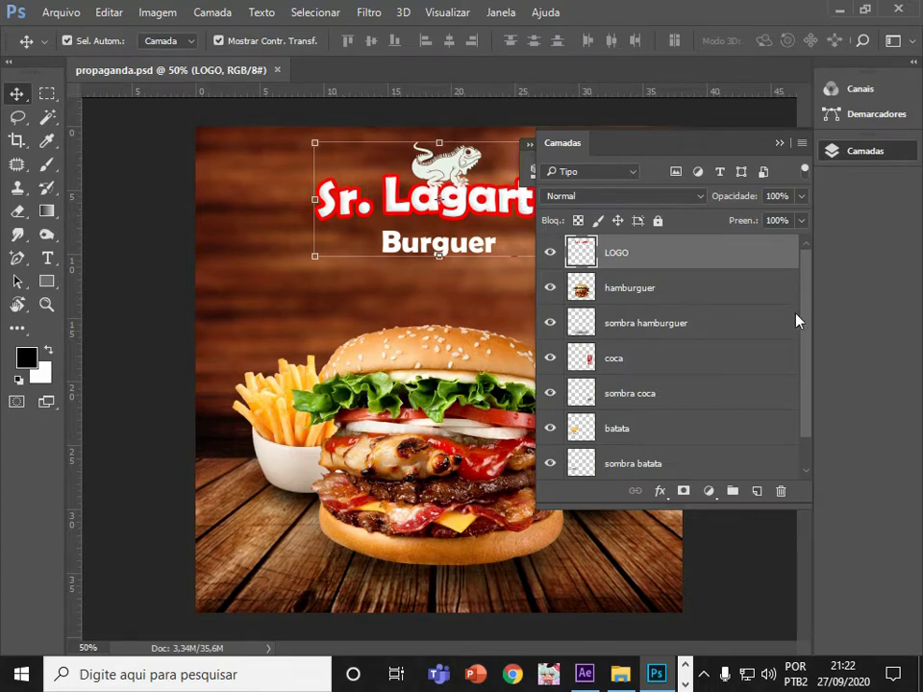
left_click_drag(808, 309, 817, 372)
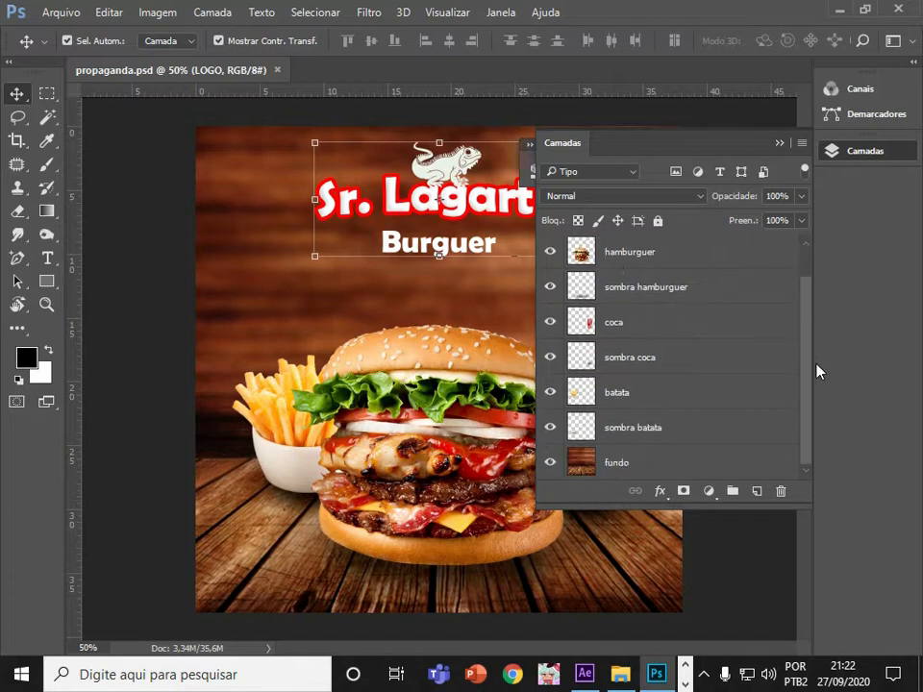
left_click(624, 466)
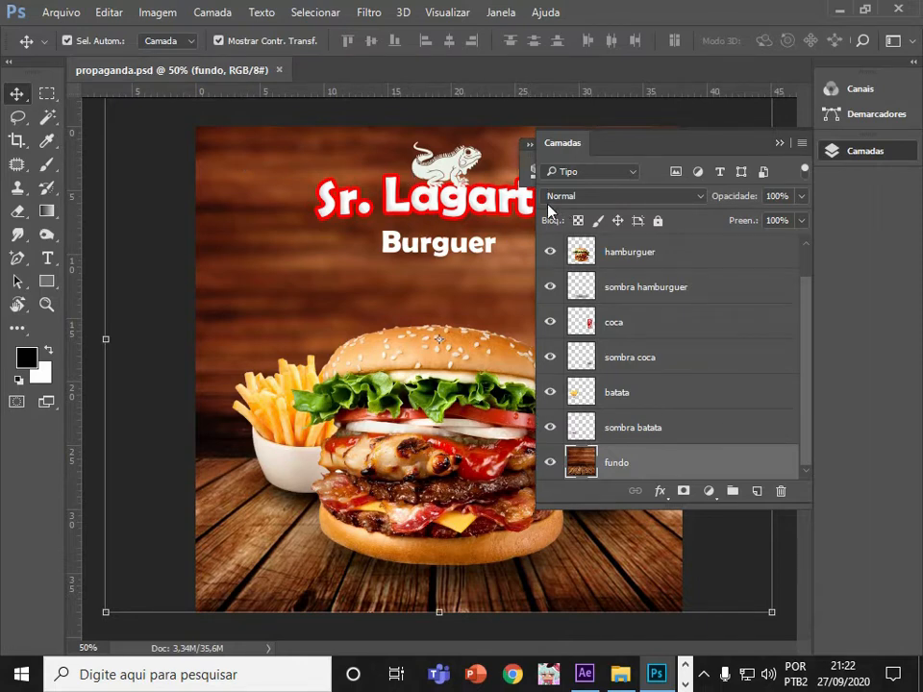
left_click_drag(550, 464, 552, 231)
left_click(549, 464)
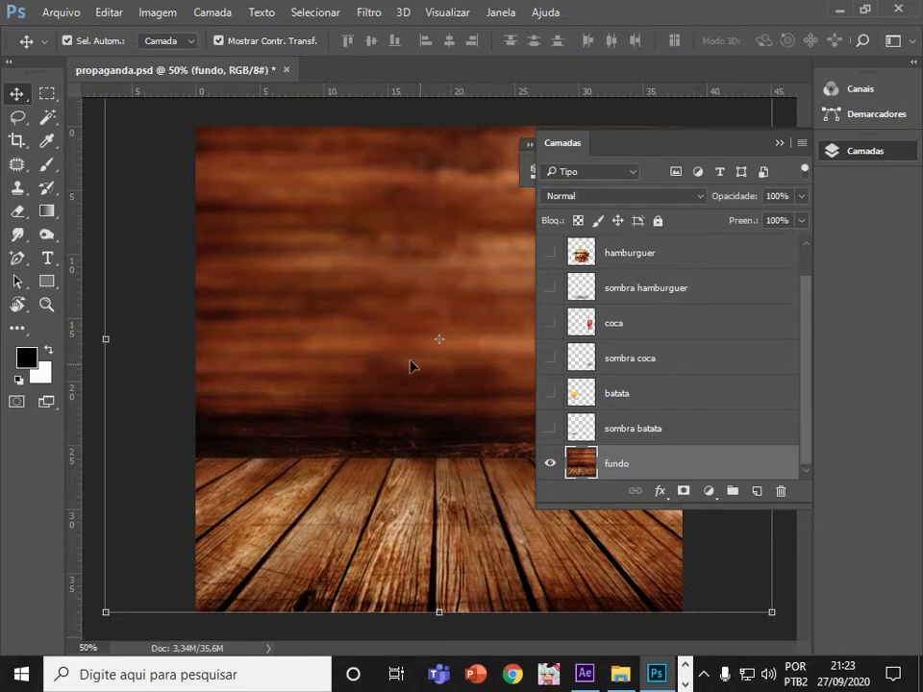
Show the sombra batata and batata layers again, toggling the fries shadow on and off to compare.
left_click(549, 428)
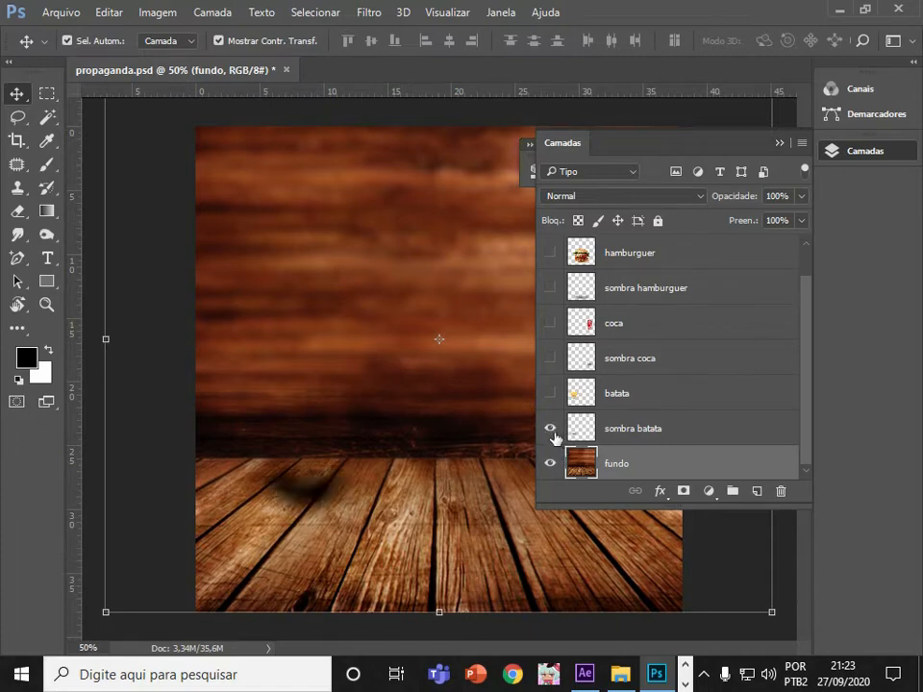
left_click(550, 395)
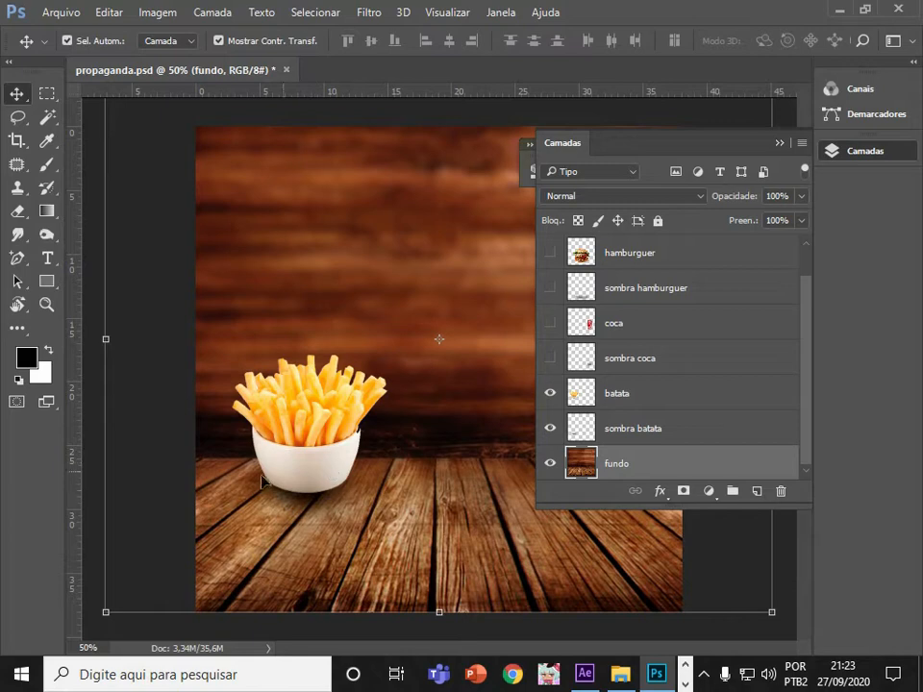
left_click(553, 429)
left_click(554, 428)
left_click(554, 429)
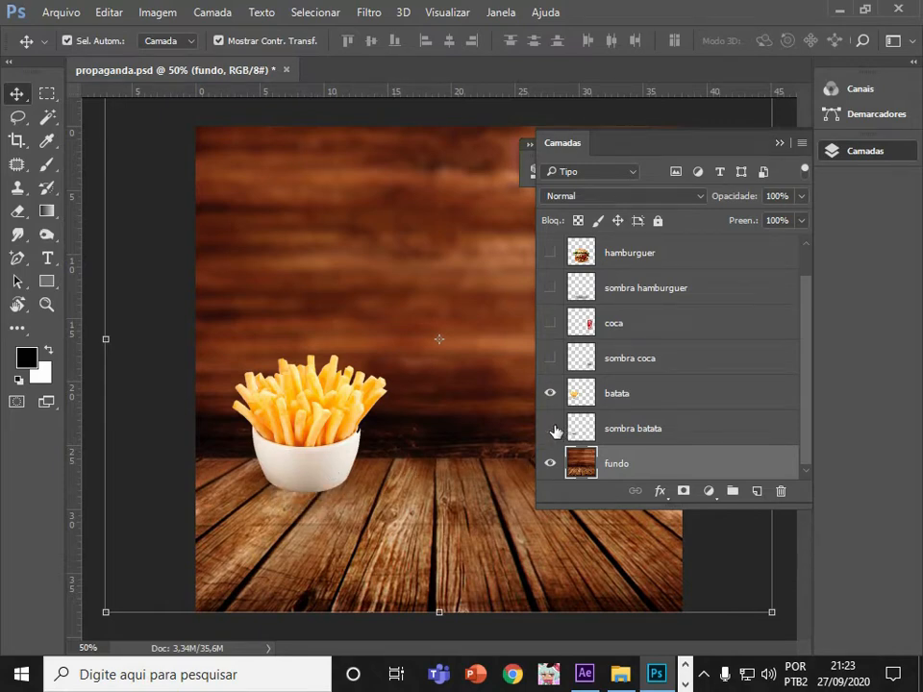
left_click(554, 429)
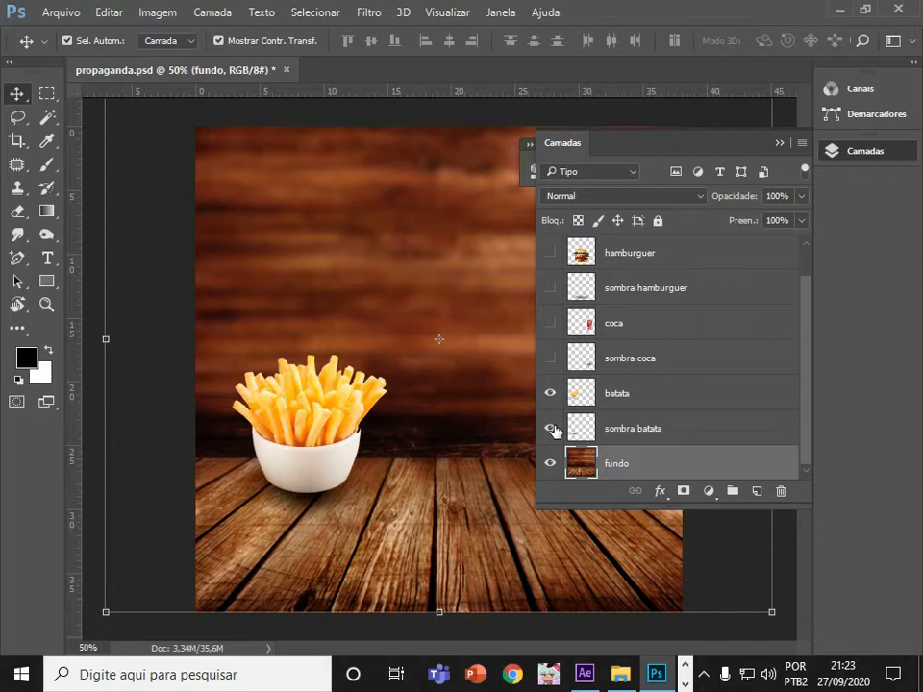
Show the coca and sombra coca layers, moving the Layers panel aside.
left_click(550, 323)
left_click_drag(732, 143, 377, 160)
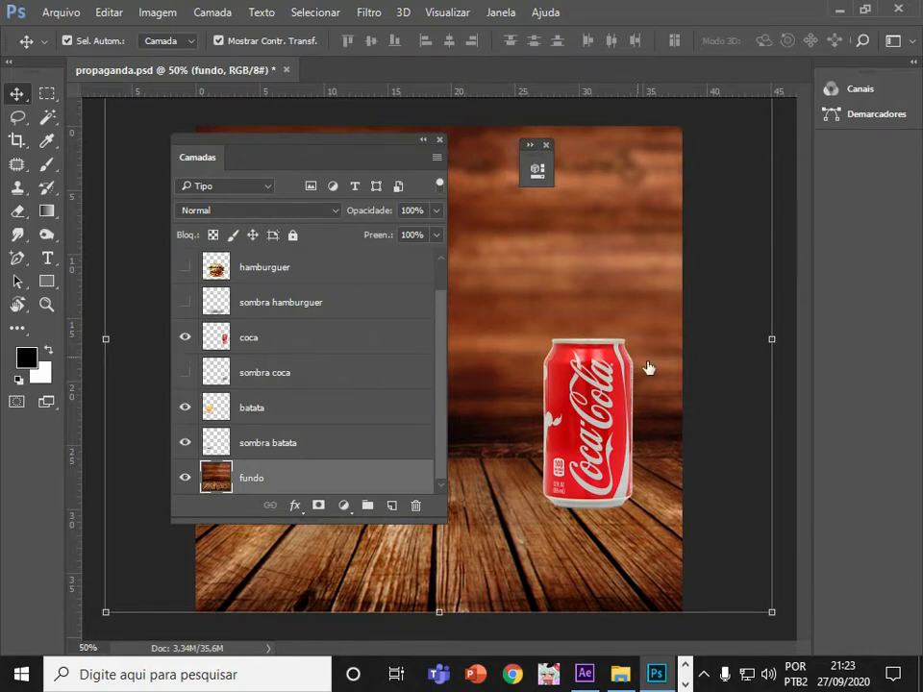
left_click(184, 373)
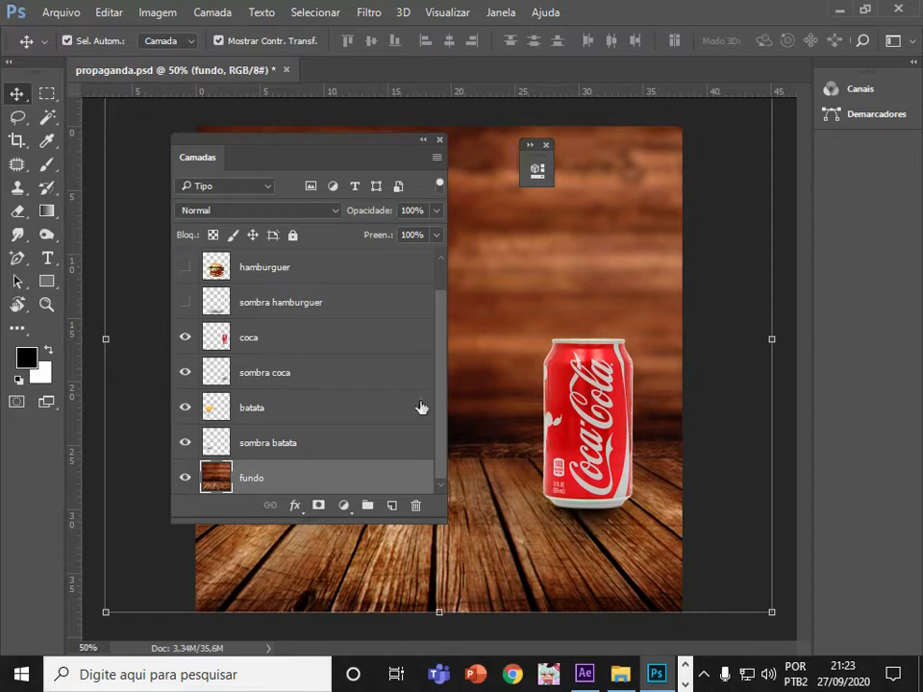
Show the hamburguer and sombra hamburguer layers, toggling the burger shadow to compare.
left_click(187, 270)
left_click_drag(335, 157, 231, 131)
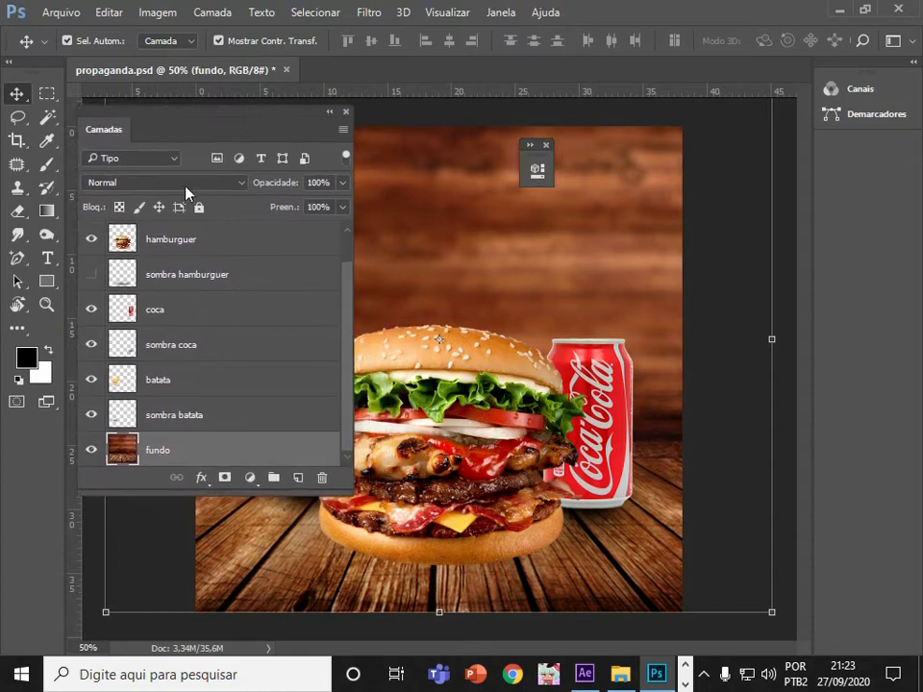
left_click(90, 279)
left_click(90, 279)
left_click(91, 278)
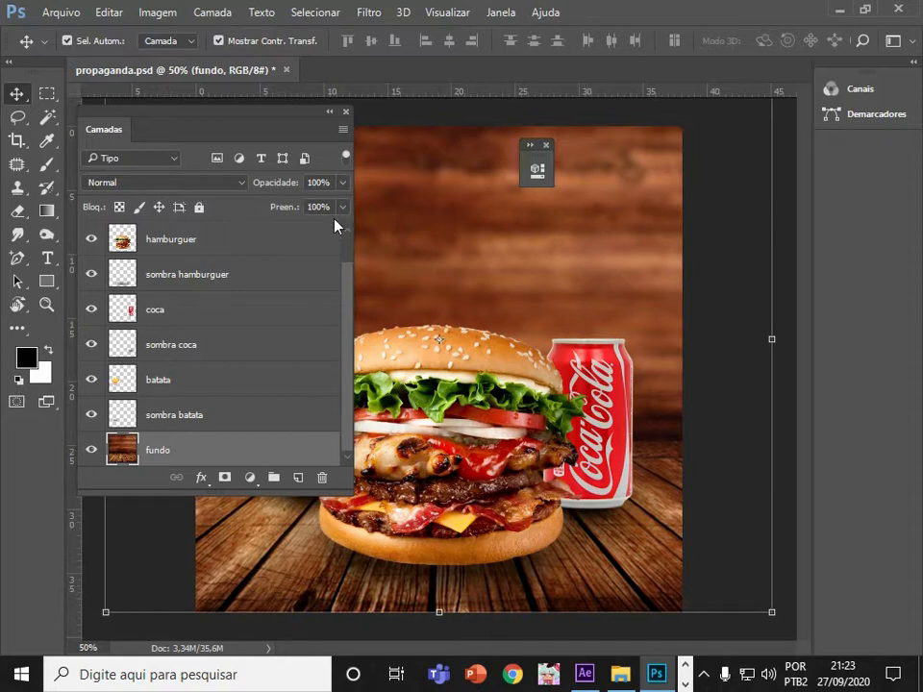
Show the LOGO layer and move the Layers panel back beside the canvas.
scroll(349, 300, "up", 1)
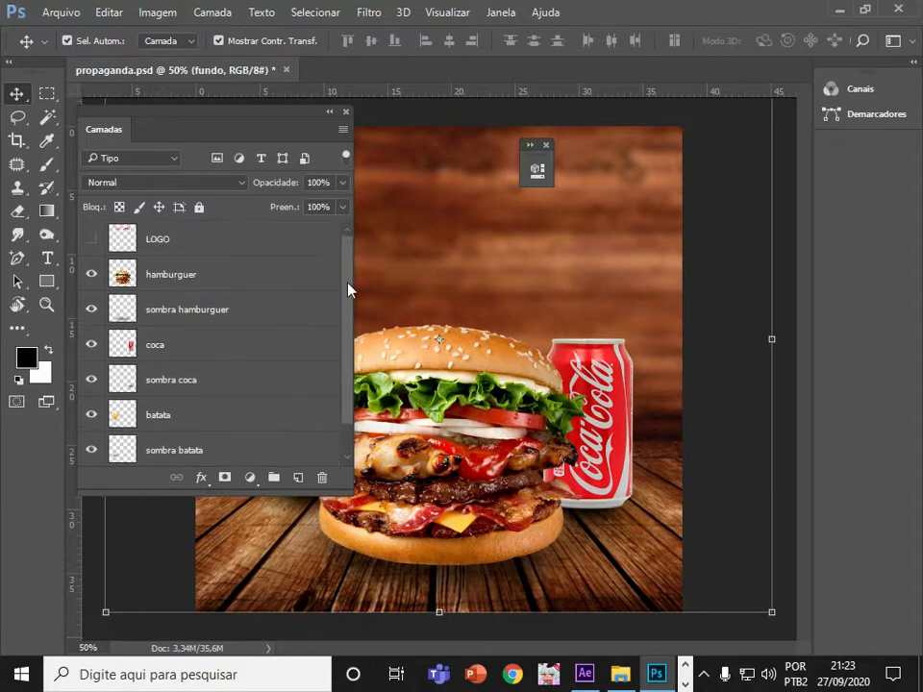
left_click(91, 243)
left_click_drag(258, 119, 751, 161)
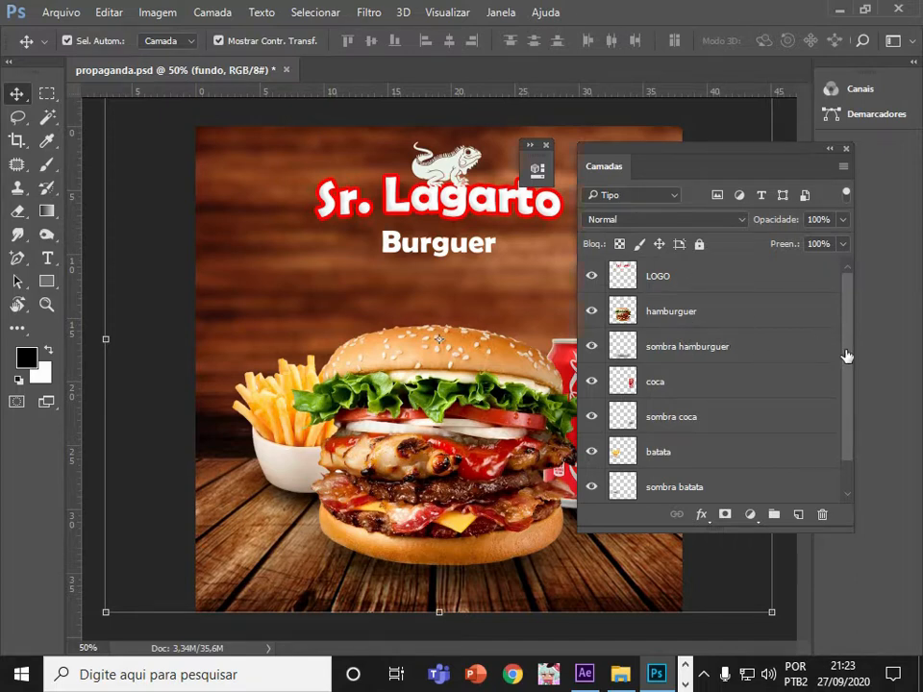
Select the LOGO, hamburguer, coca and batata layers in turn to inspect each element's bounds.
left_click_drag(845, 354, 845, 375)
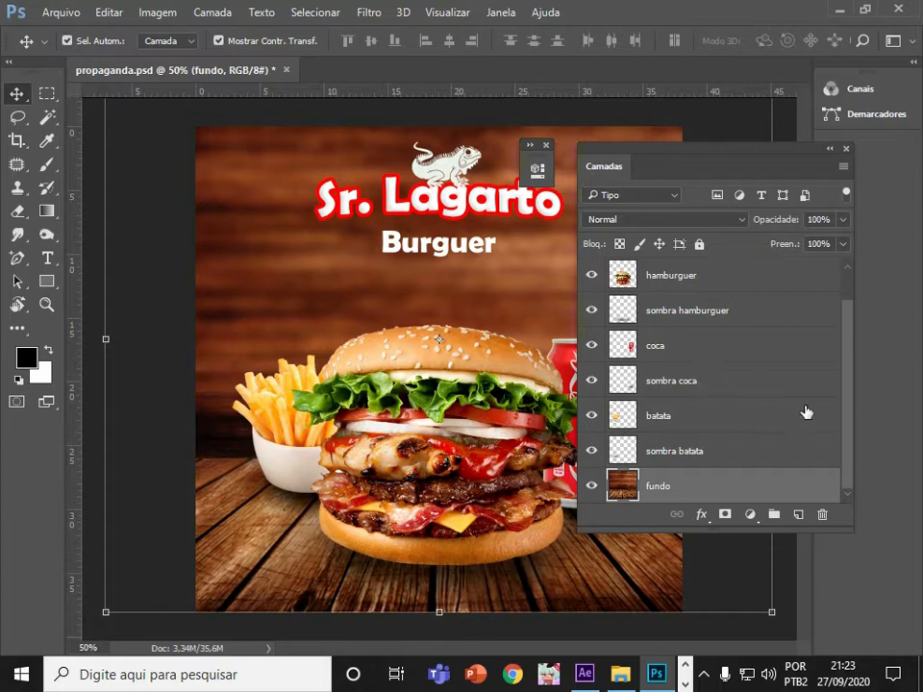
left_click_drag(844, 389, 795, 292)
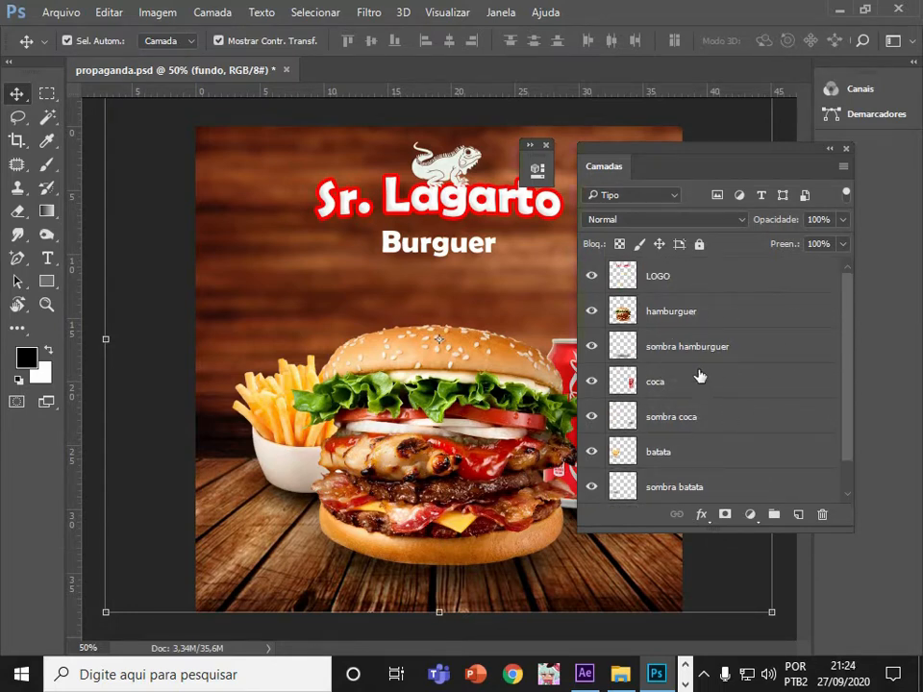
left_click(631, 280)
left_click(660, 316)
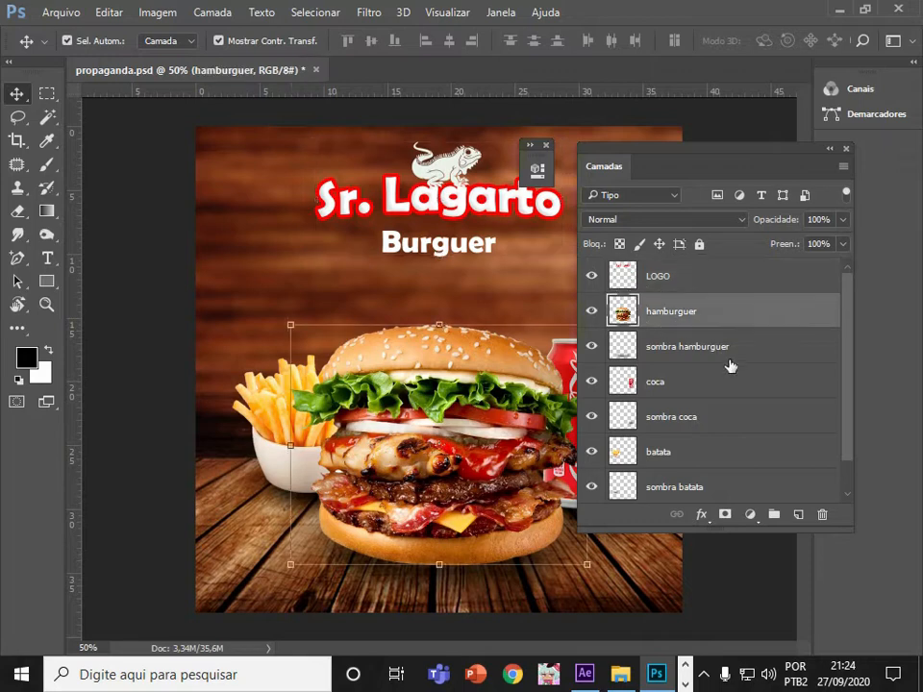
left_click(679, 385)
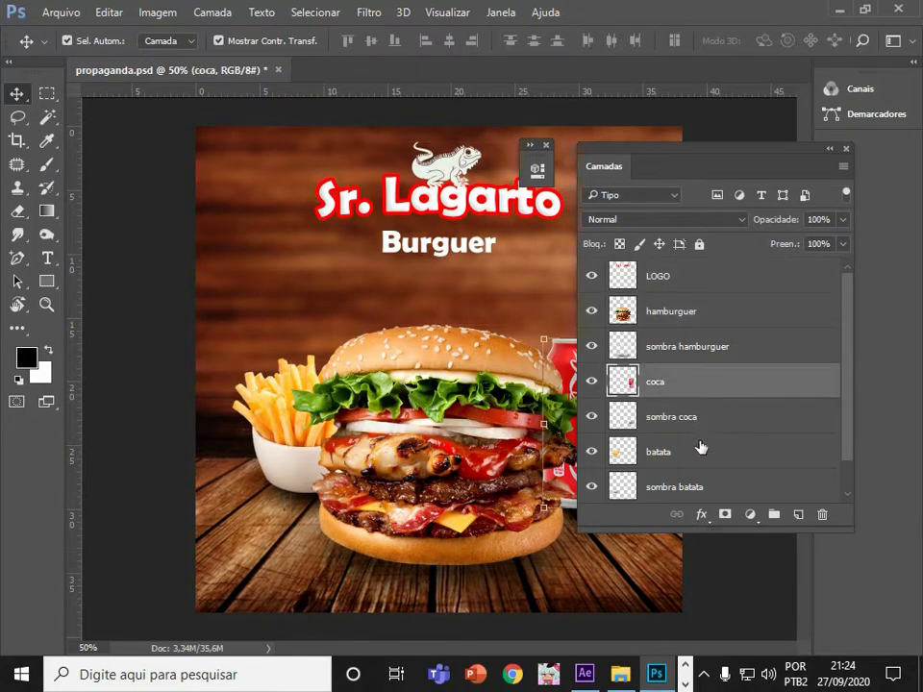
left_click(700, 448)
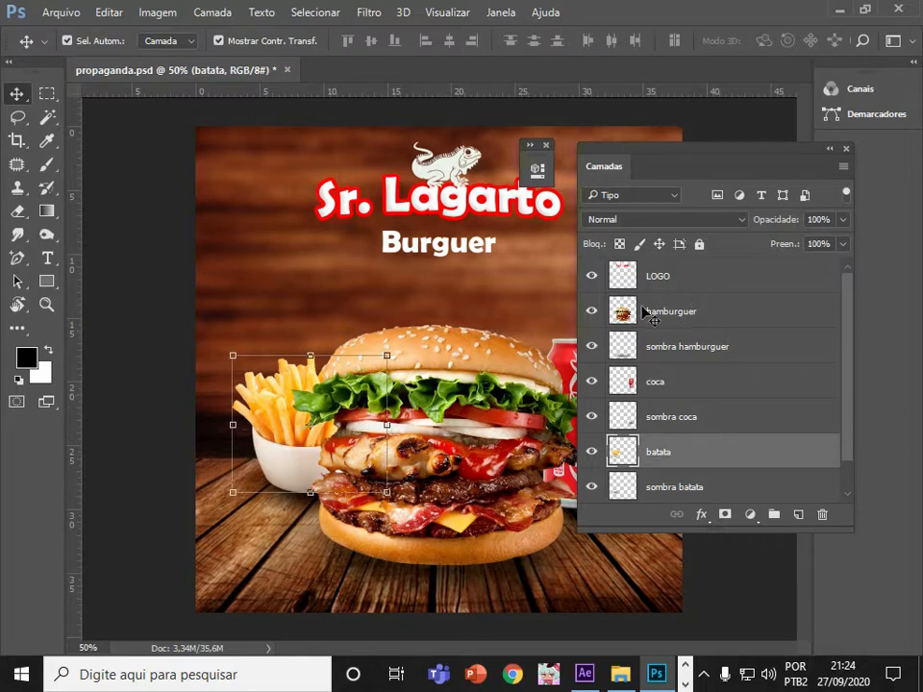
Collapse the Layers panel and select propaganda.psd in the exemplo folder.
left_click(828, 151)
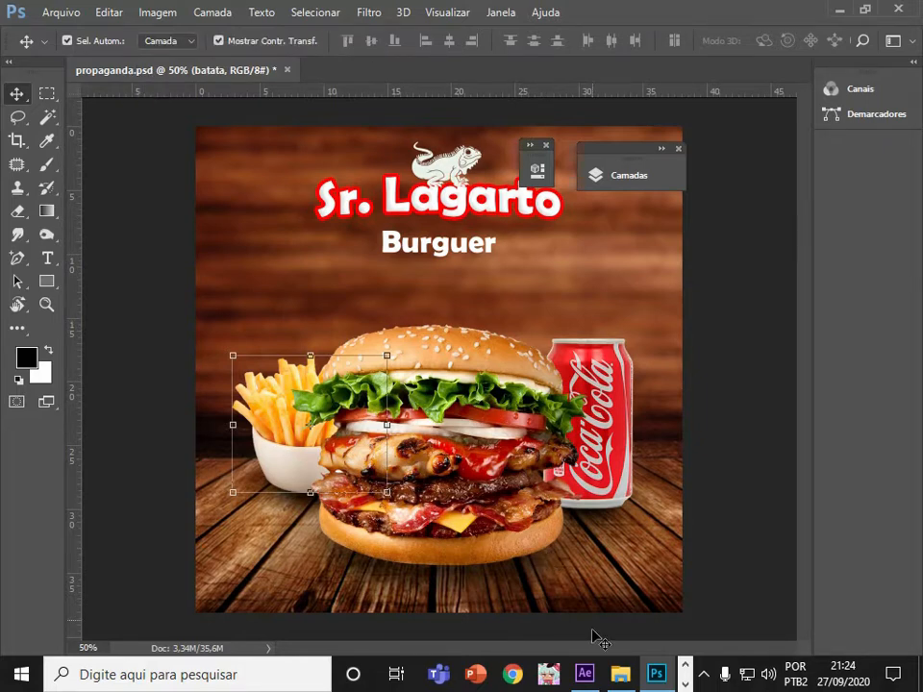
left_click(619, 674)
left_click(841, 278)
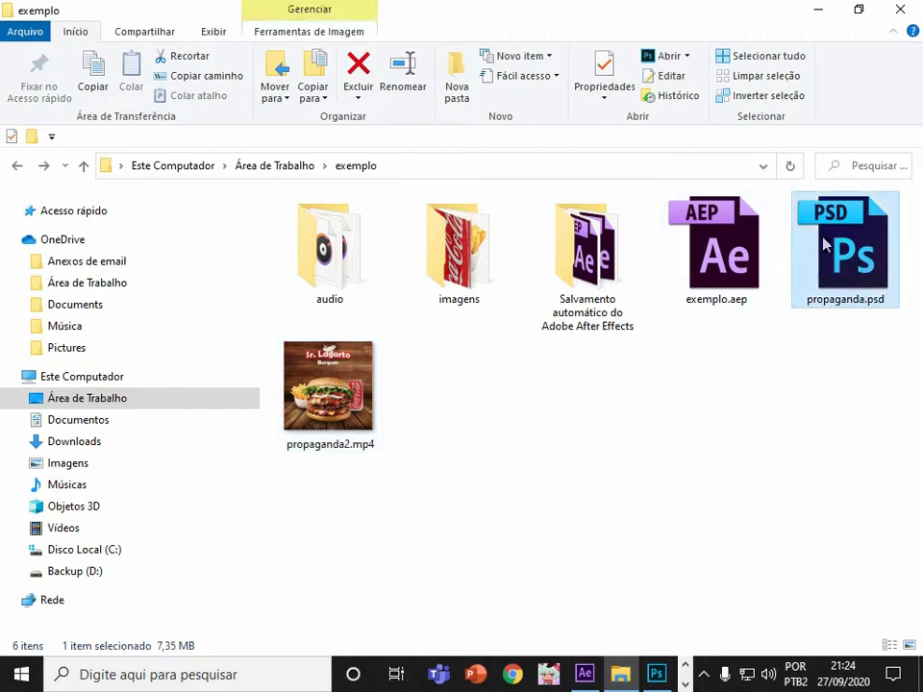
Switch to After Effects, widen the workspace, and import propaganda.psd from the exemplo folder.
left_click(584, 674)
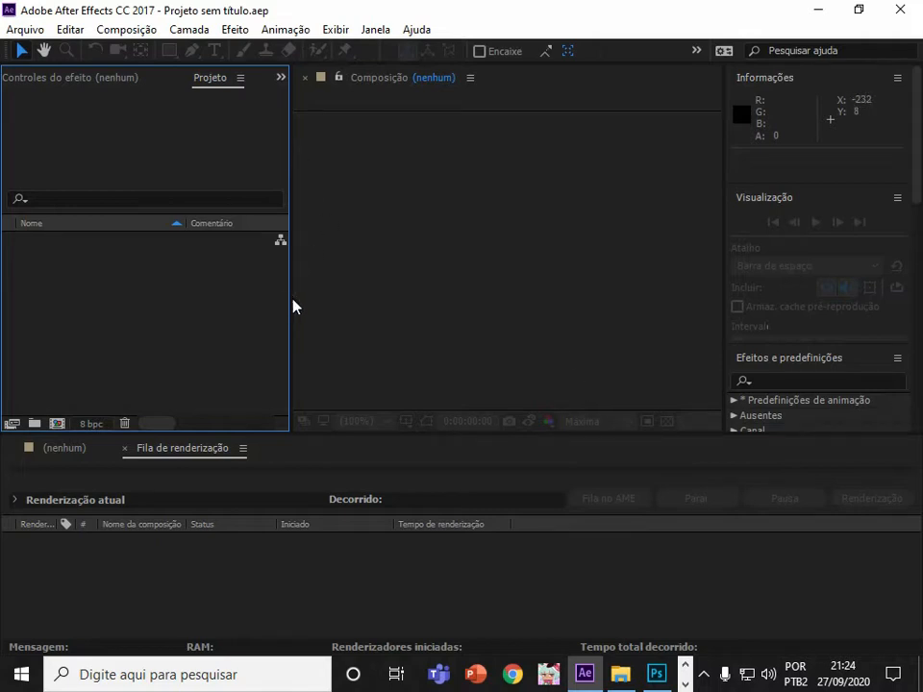
left_click_drag(292, 305, 251, 303)
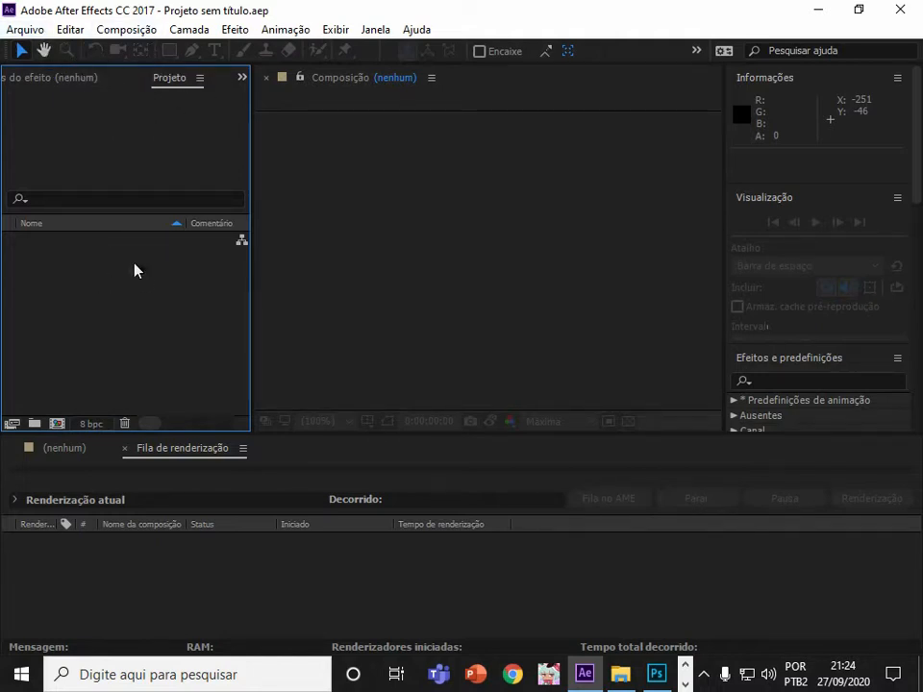
double_click(152, 300)
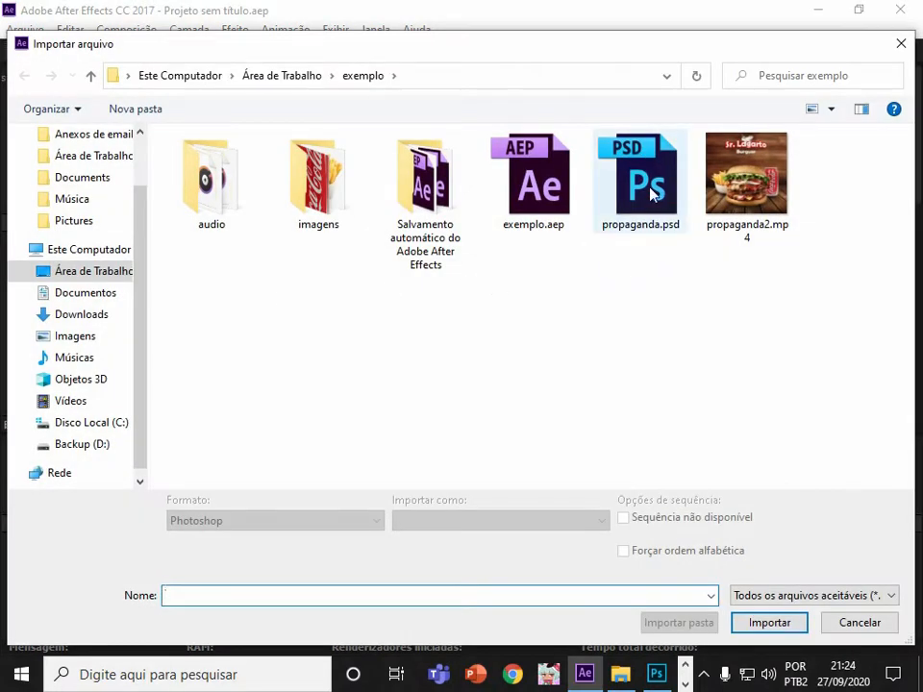
double_click(640, 183)
Review the import type options for propaganda.psd, keeping Composição - Manter tamanhos de camada selected.
left_click_drag(548, 194, 477, 183)
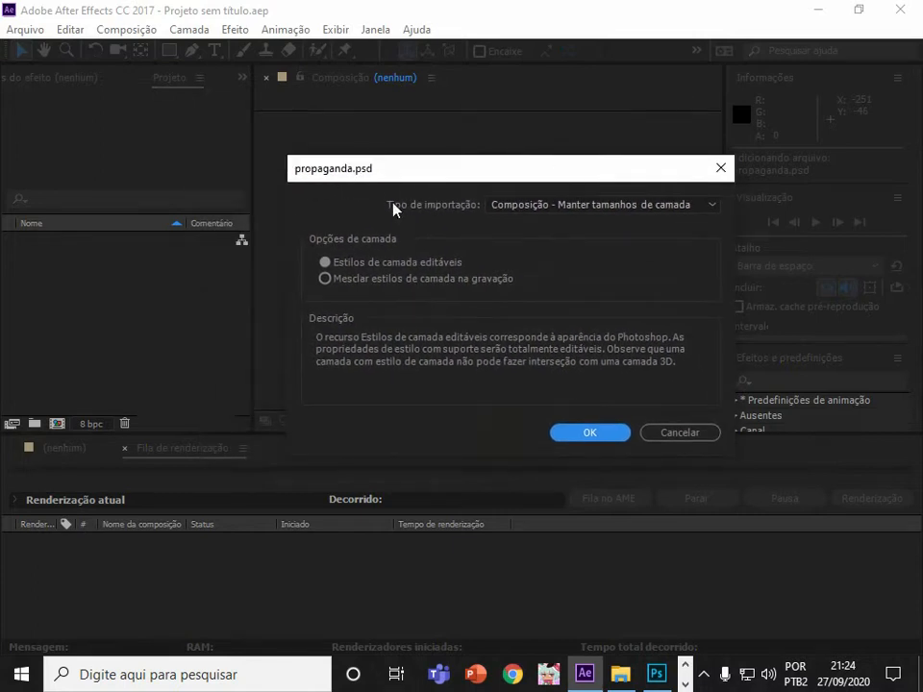
left_click(552, 203)
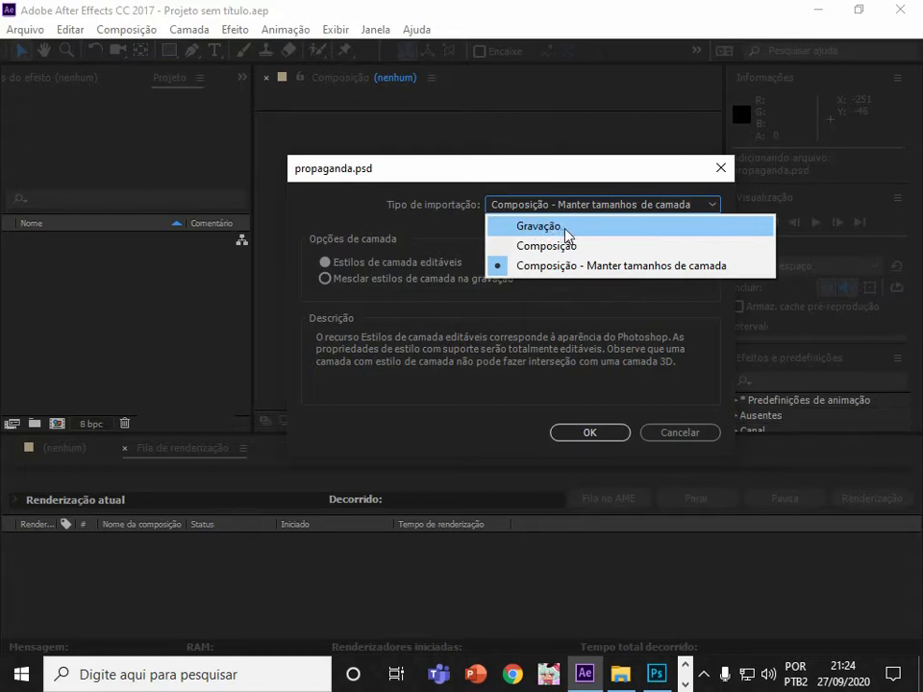
left_click(563, 229)
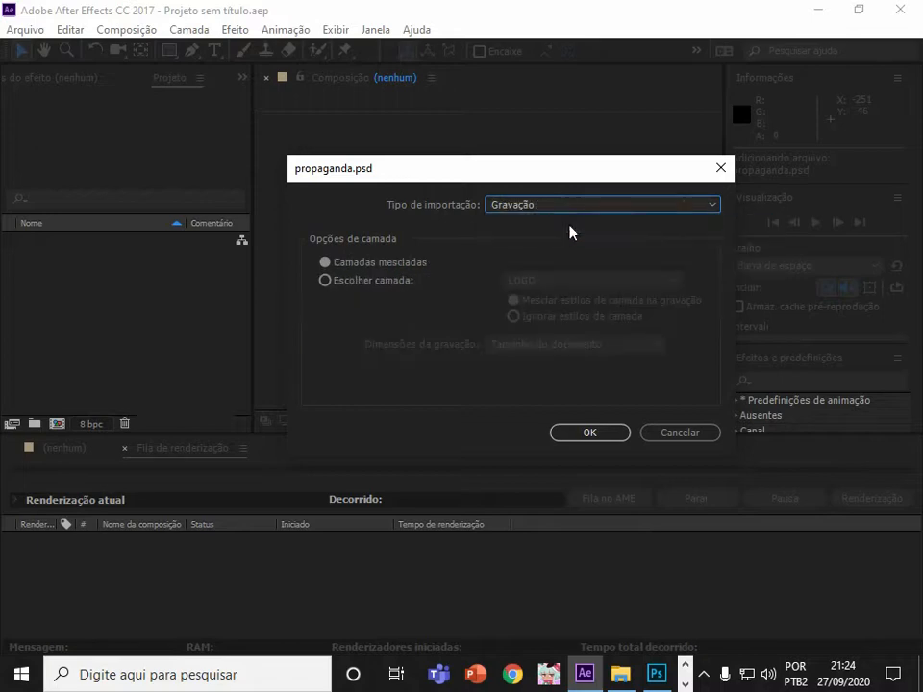
left_click(576, 210)
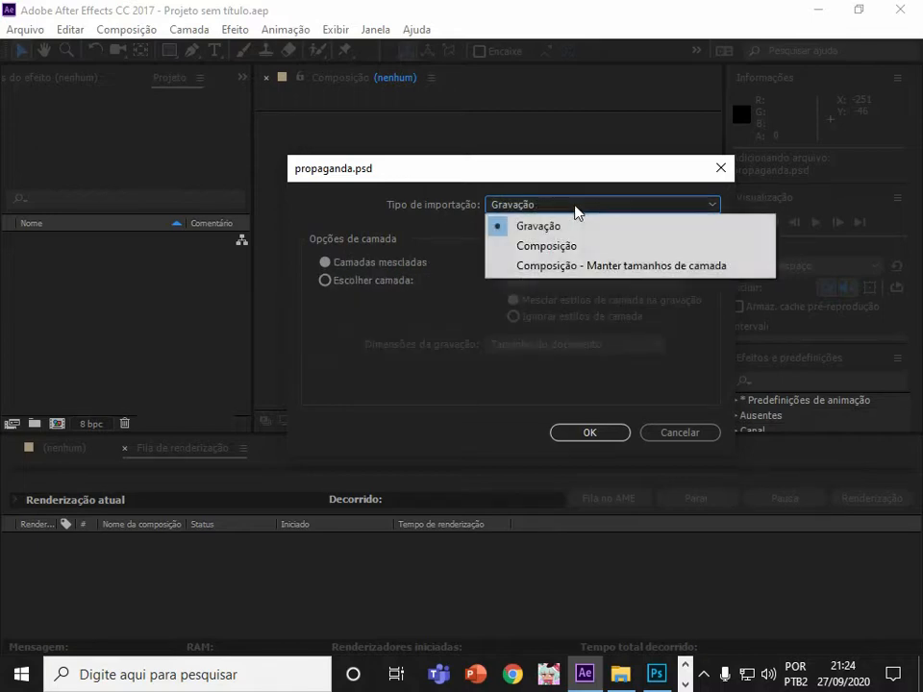
left_click(588, 267)
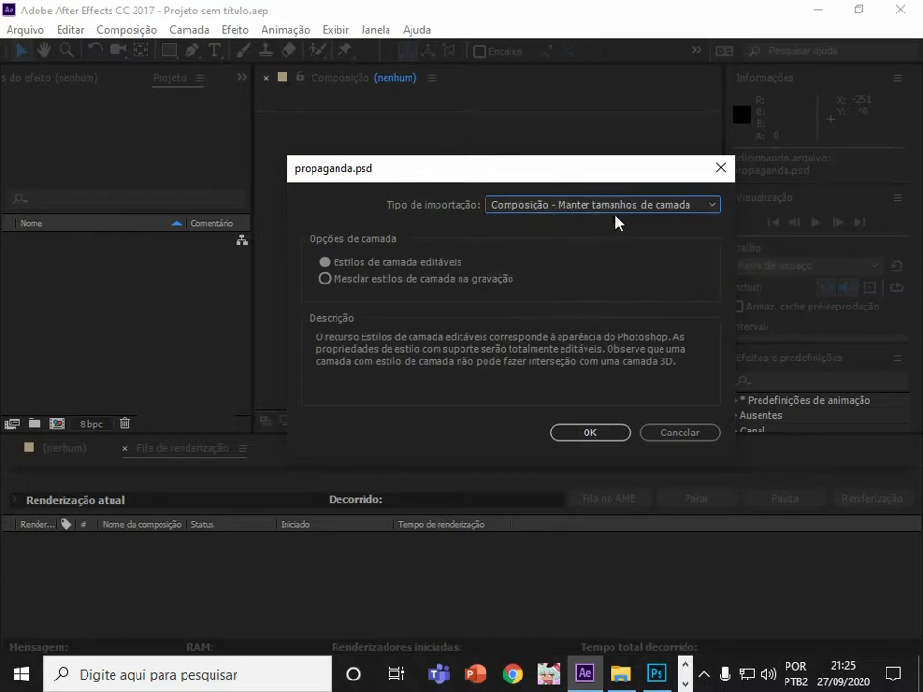
left_click(585, 206)
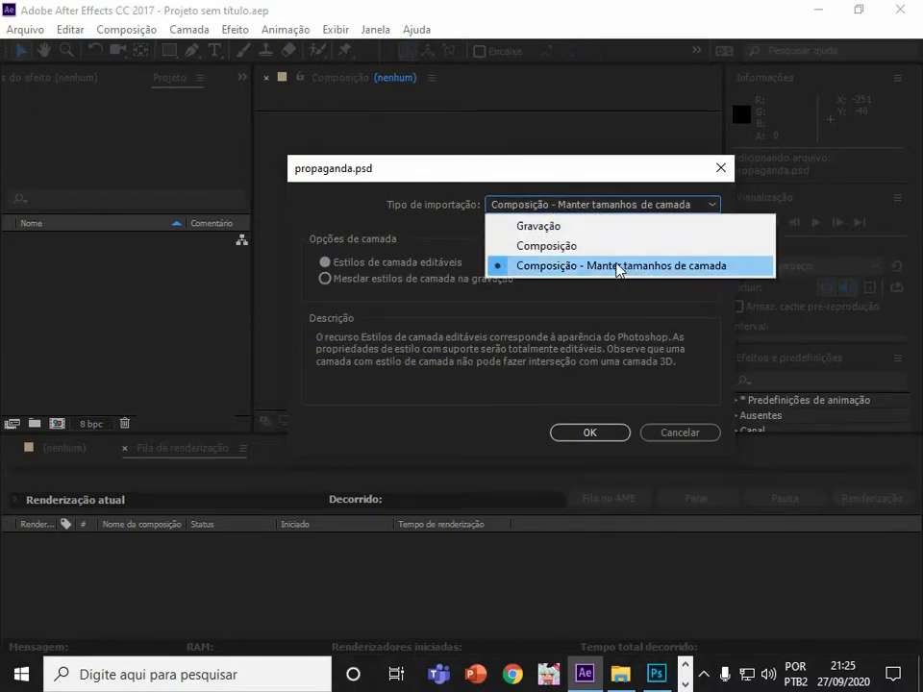
left_click(682, 272)
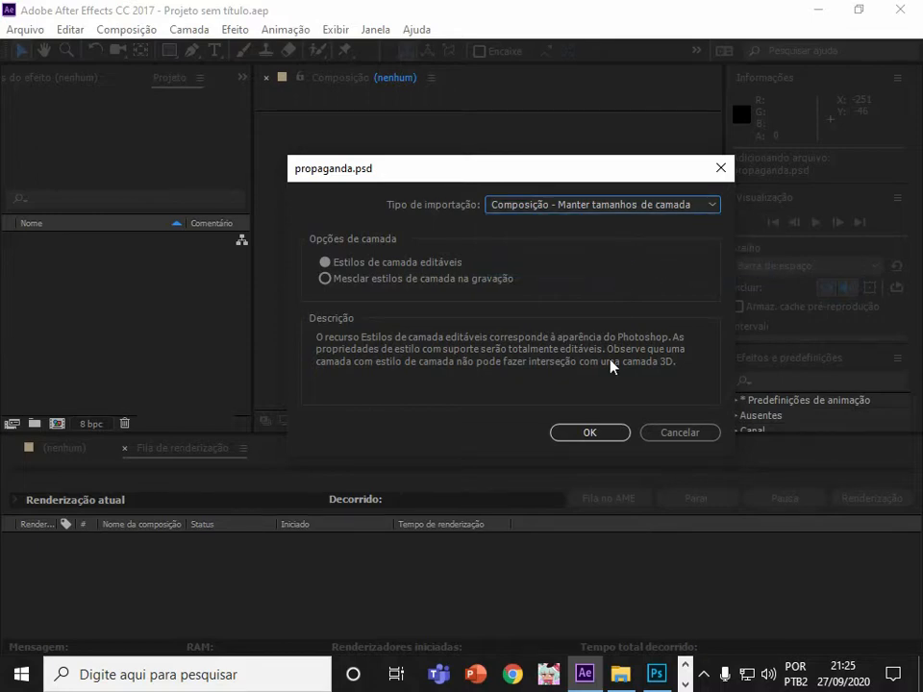
Switch briefly to Photoshop and back, then choose to merge layer styles on render for the import.
left_click(657, 673)
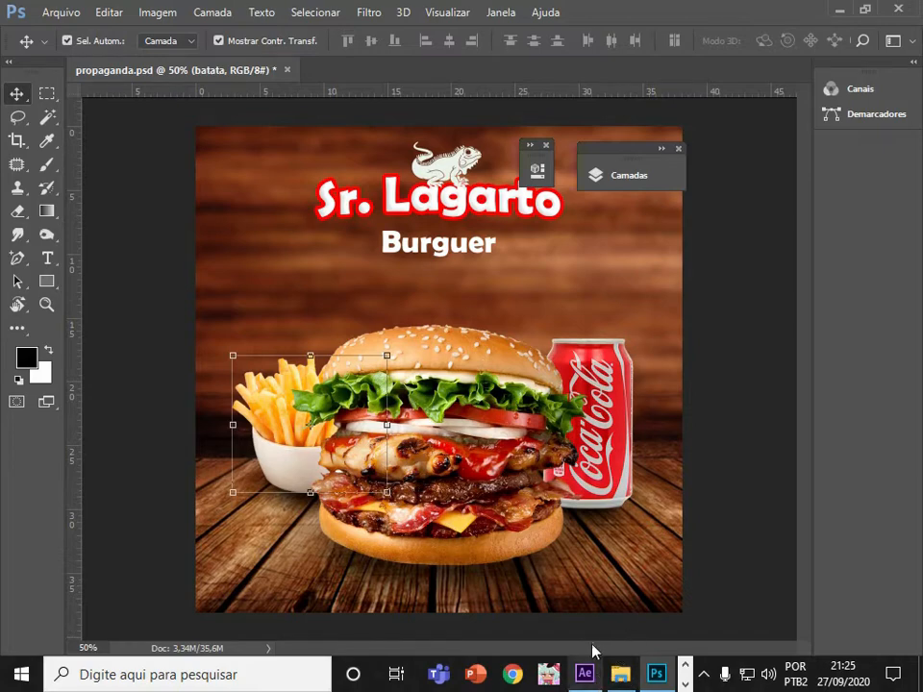
left_click(584, 673)
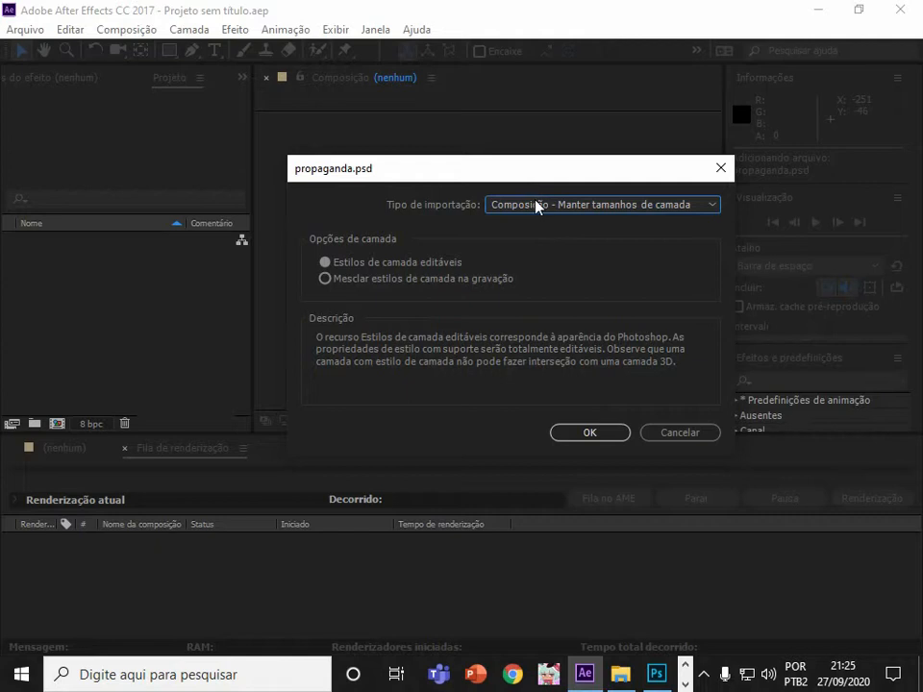
left_click(562, 204)
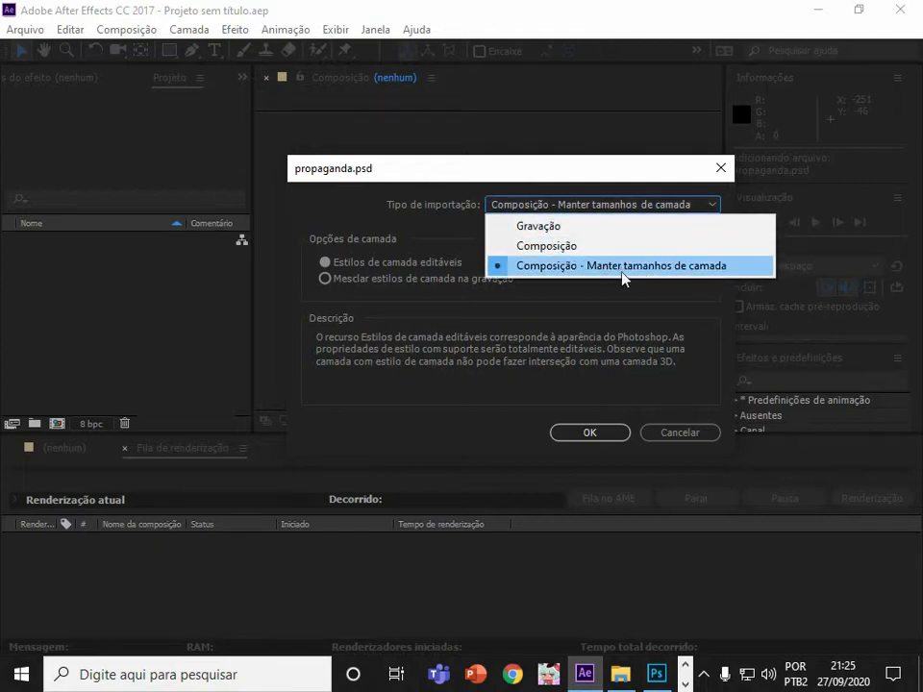
left_click(441, 321)
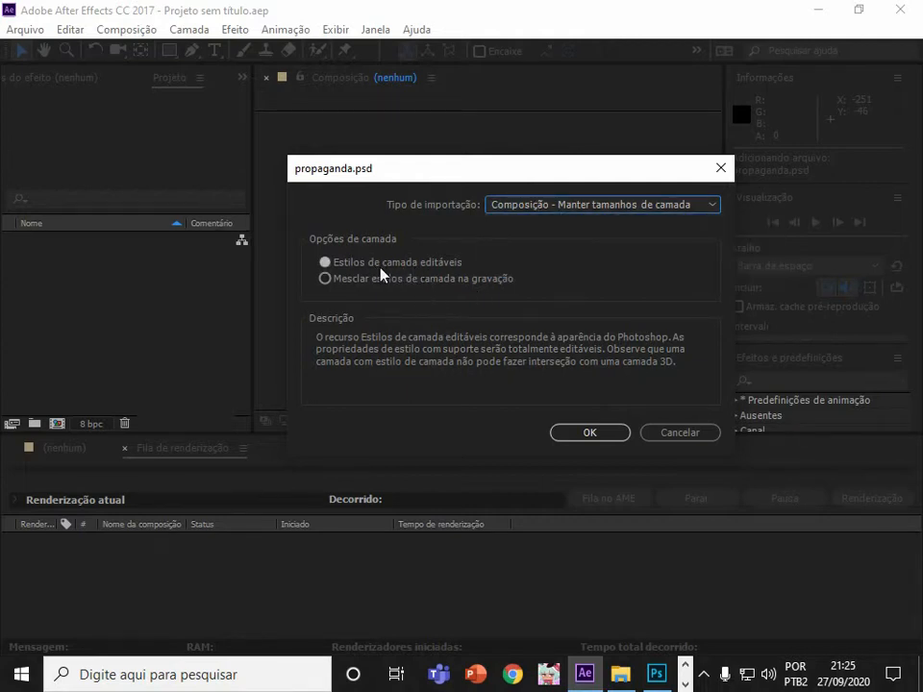
left_click(385, 279)
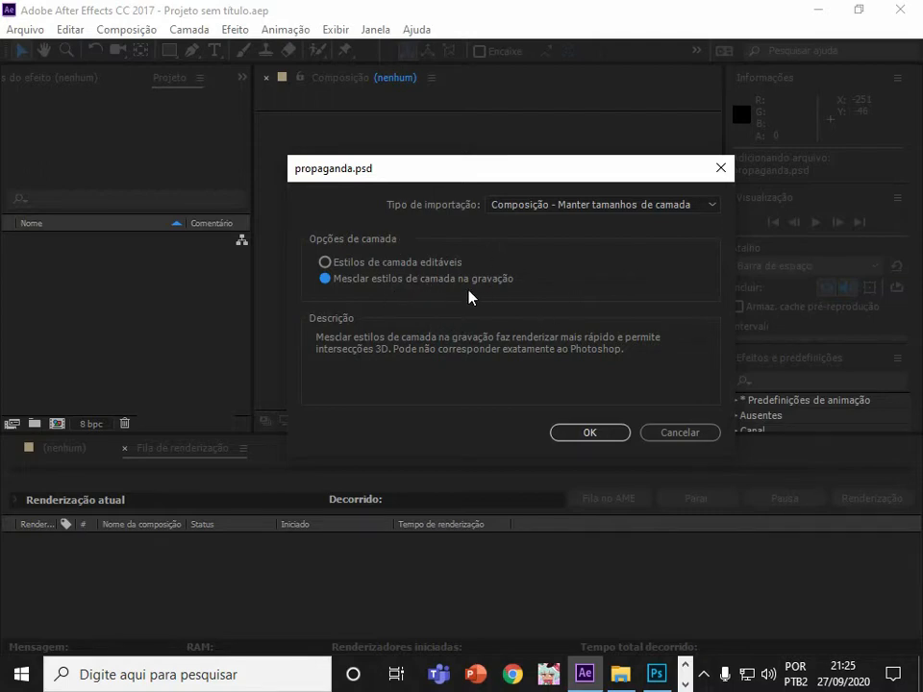
Select all layers in the Photoshop Layers panel, merge them, and undo the merge.
left_click(655, 668)
left_click(620, 175)
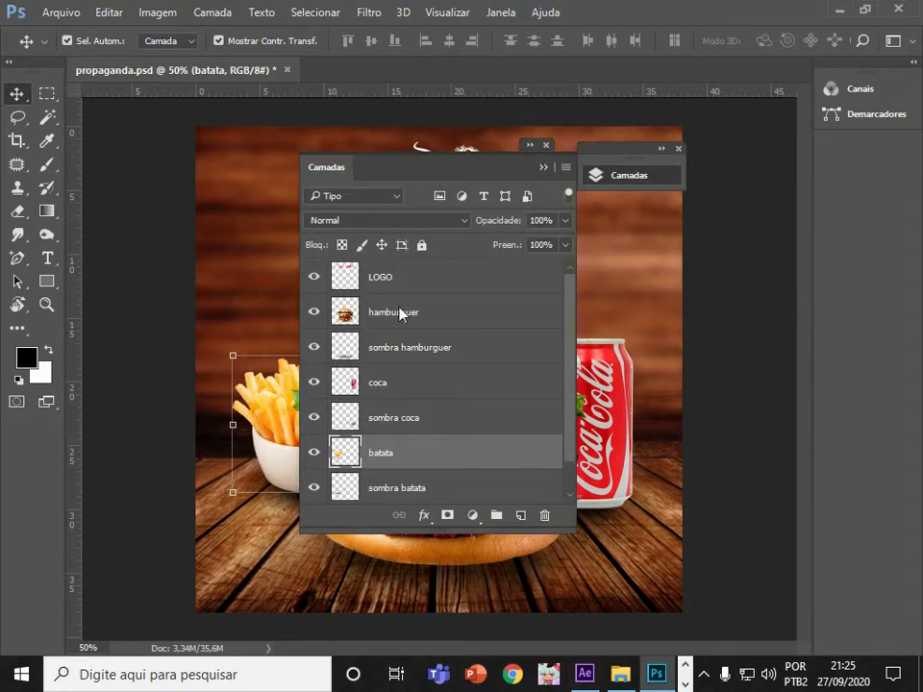
left_click(397, 285)
left_click_drag(571, 346, 569, 392)
left_click(417, 484)
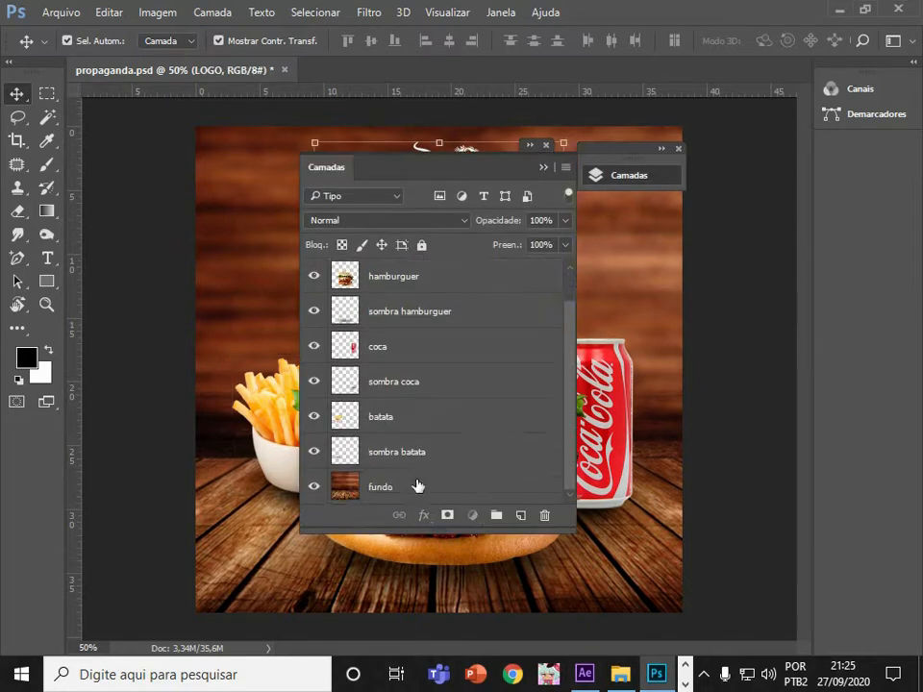
left_click(417, 484, "shift")
right_click(422, 465)
left_click(500, 313)
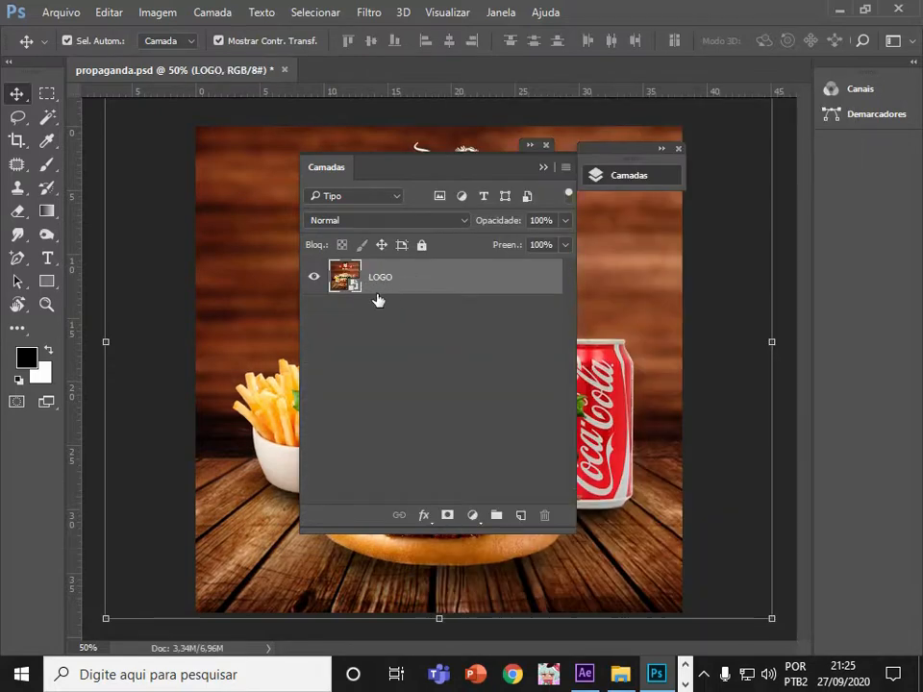
key("ctrl+z")
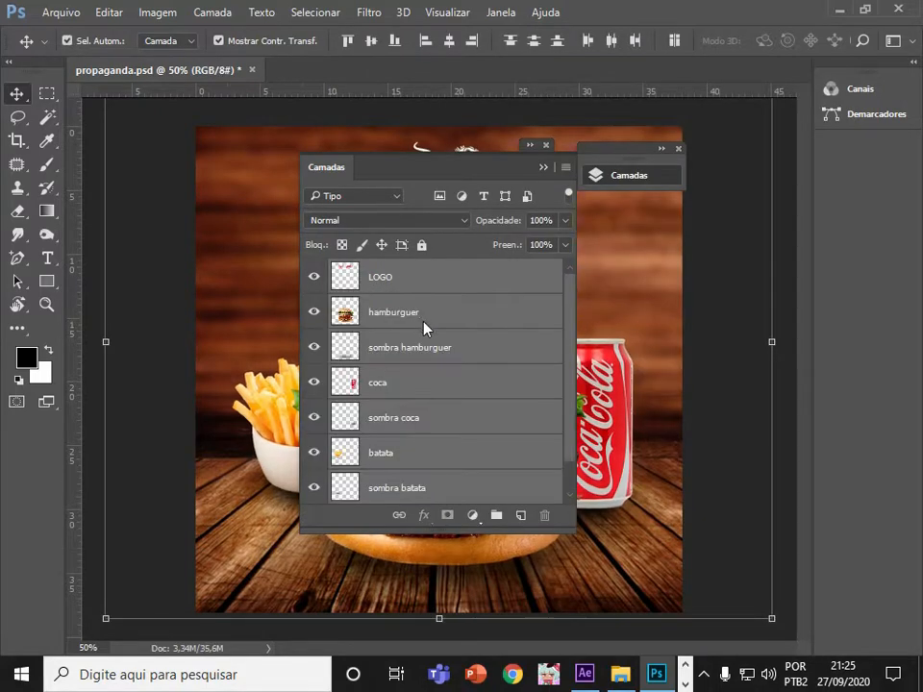
Return to After Effects, set the import to keep layer styles editable, and confirm the import.
left_click(585, 673)
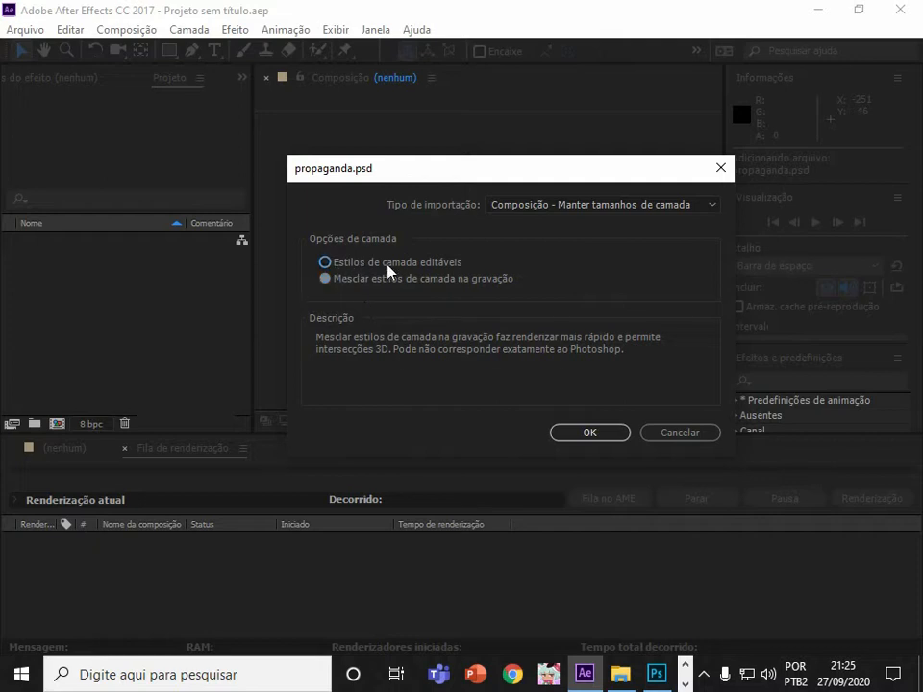
left_click(353, 264)
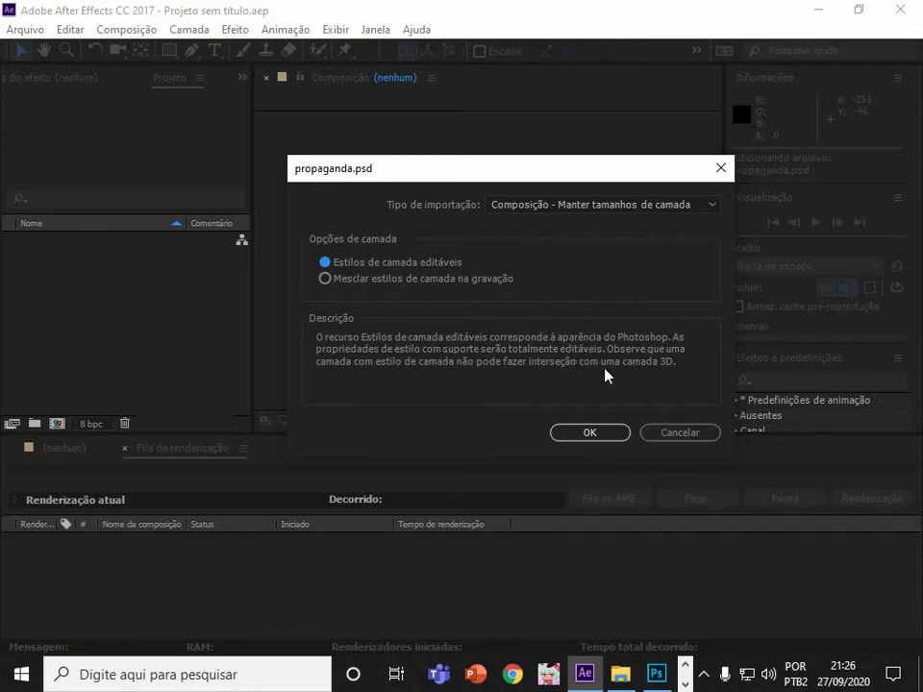
left_click(588, 432)
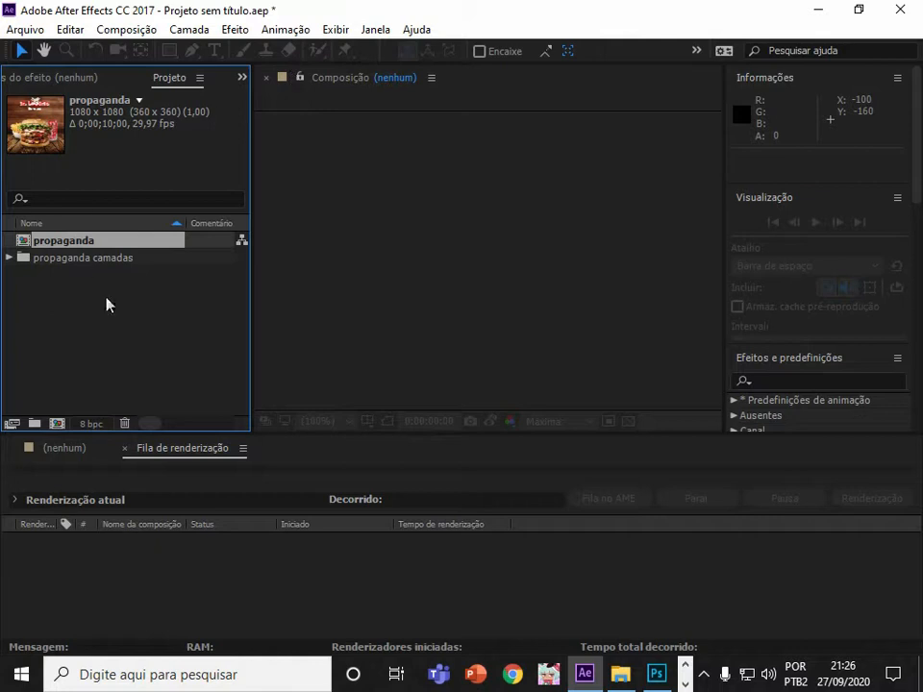
Expand the propaganda camadas folder and inspect each imported layer item before collapsing it again.
left_click(9, 257)
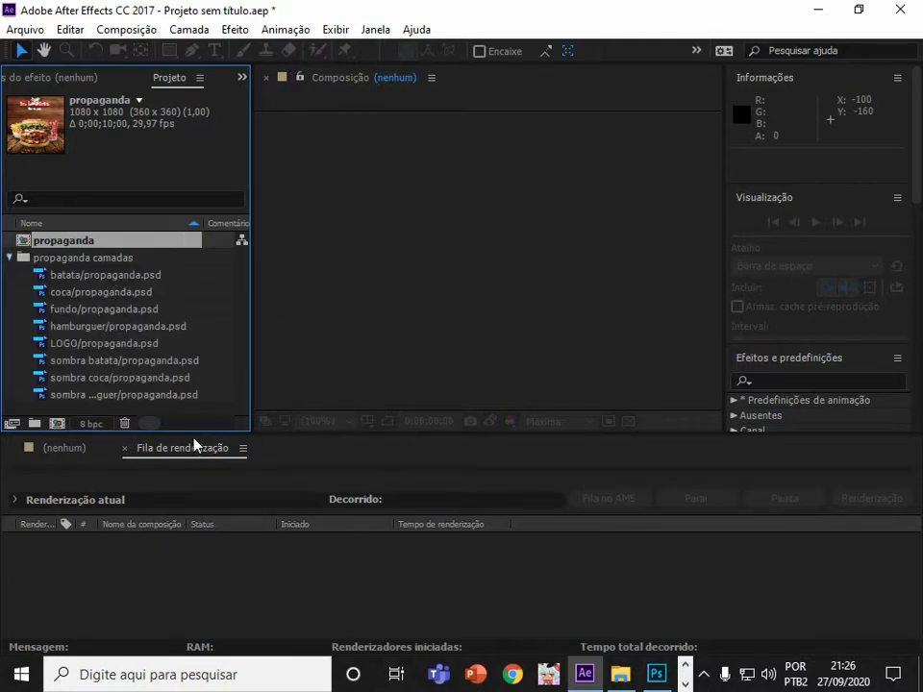
left_click(62, 277)
left_click(67, 292)
left_click(81, 310)
left_click(81, 331)
left_click(89, 375)
left_click(99, 362)
left_click(103, 382)
left_click(103, 395)
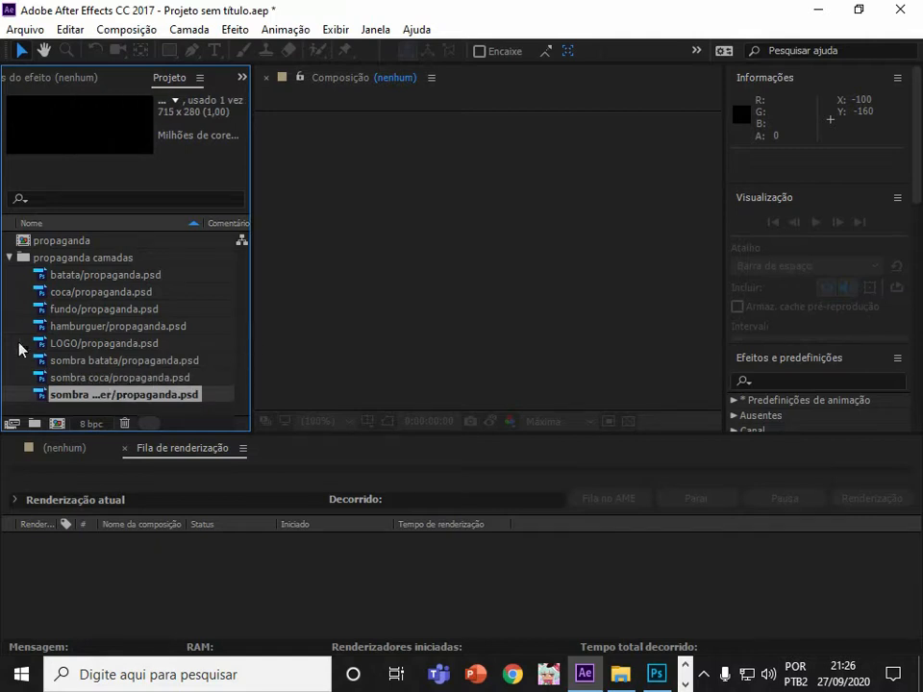
left_click(9, 258)
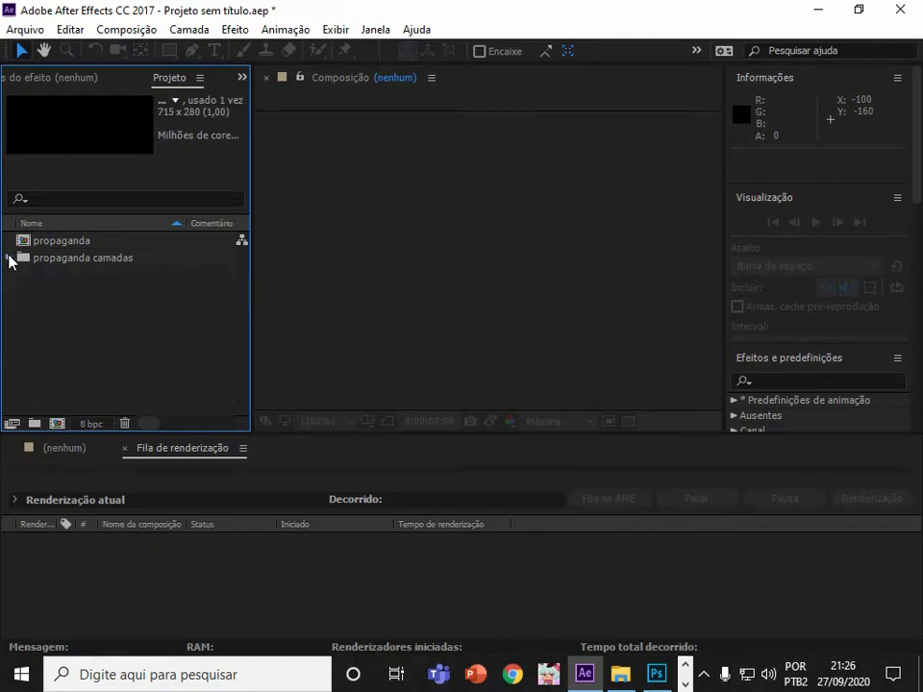
Open the propaganda composition and enlarge the timeline panel, placing the playhead at the start.
left_click(59, 241)
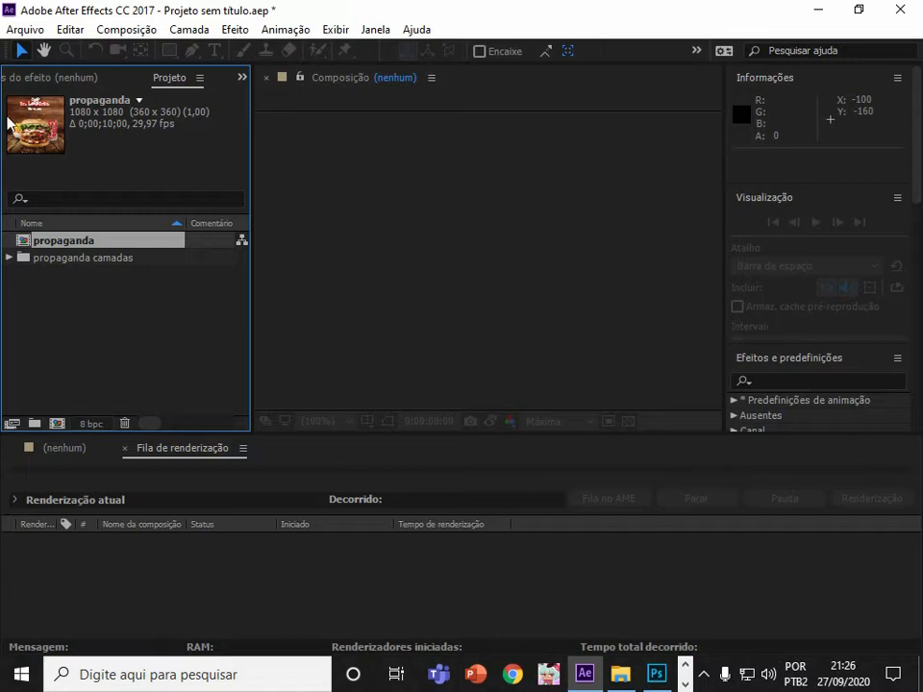
double_click(77, 245)
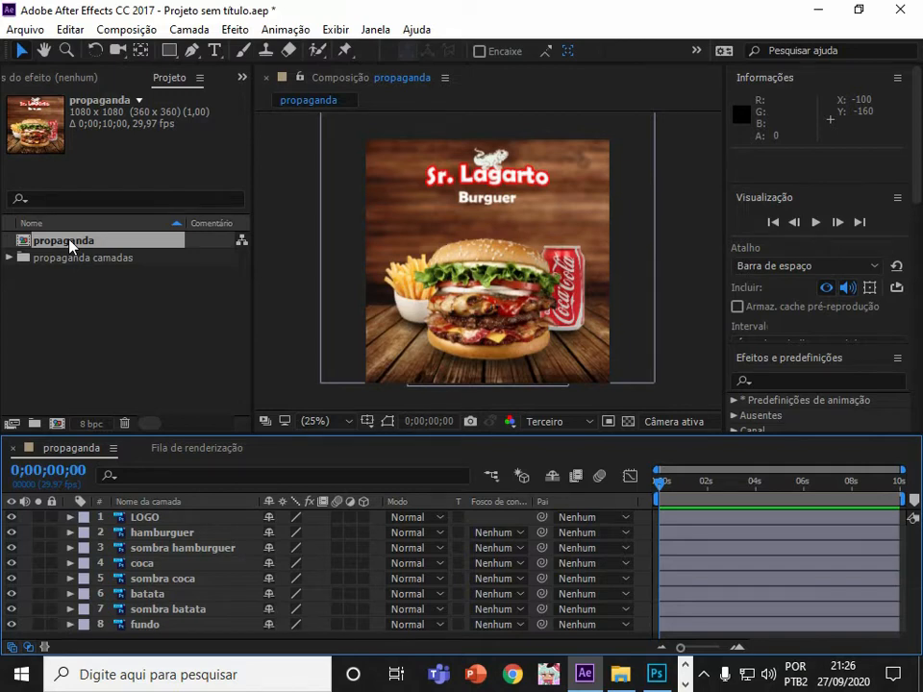
left_click_drag(667, 478, 474, 480)
left_click_drag(220, 435, 209, 389)
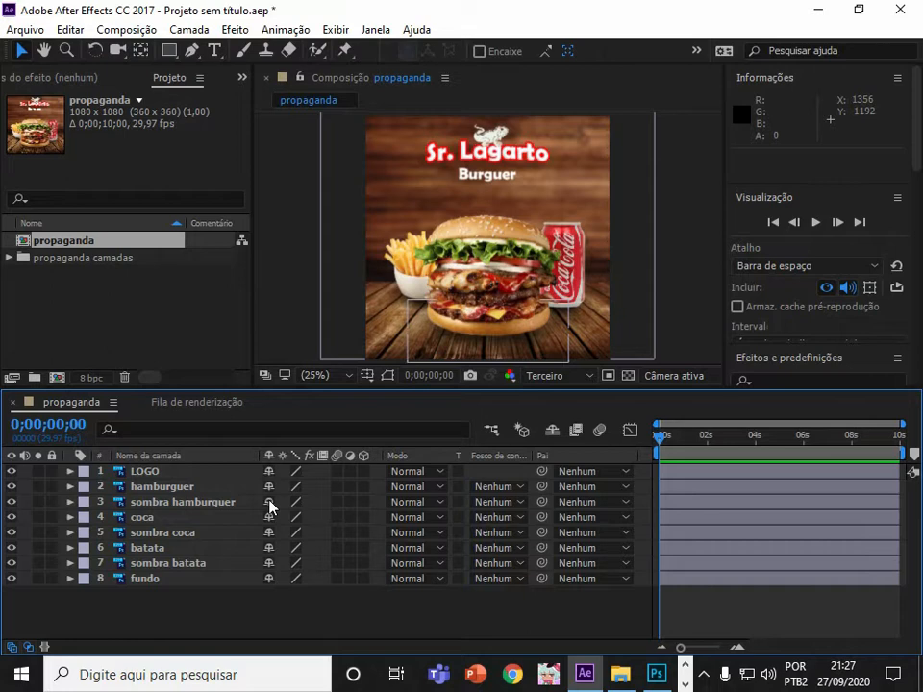
left_click(661, 436)
mouse_move(668, 437)
left_mouse_down()
mouse_move(894, 438)
mouse_move(892, 445)
mouse_move(659, 438)
left_mouse_up()
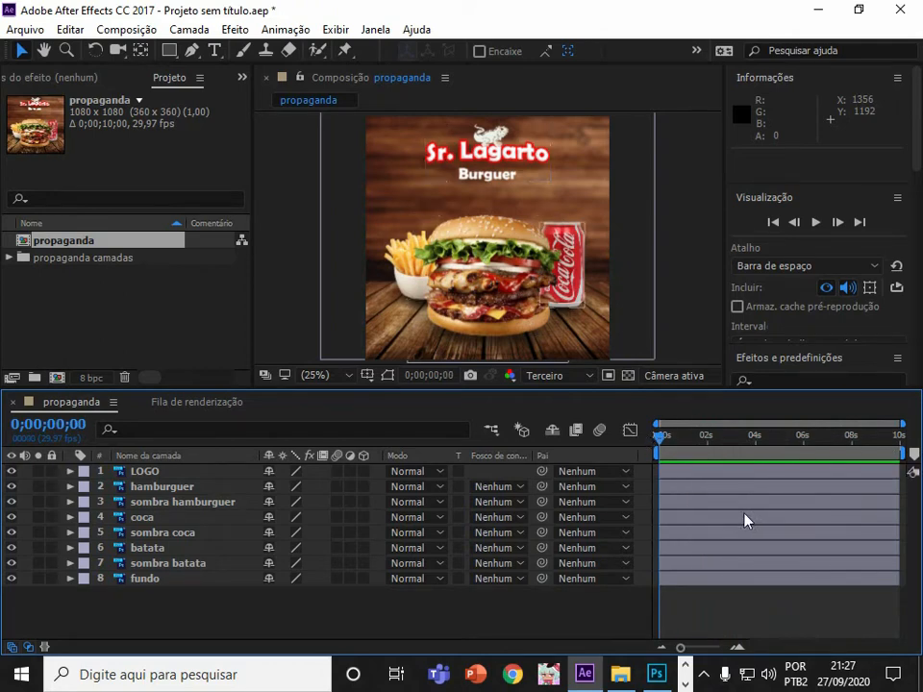
Review the propaganda composition settings and its duration, then cancel without changes.
left_click(136, 31)
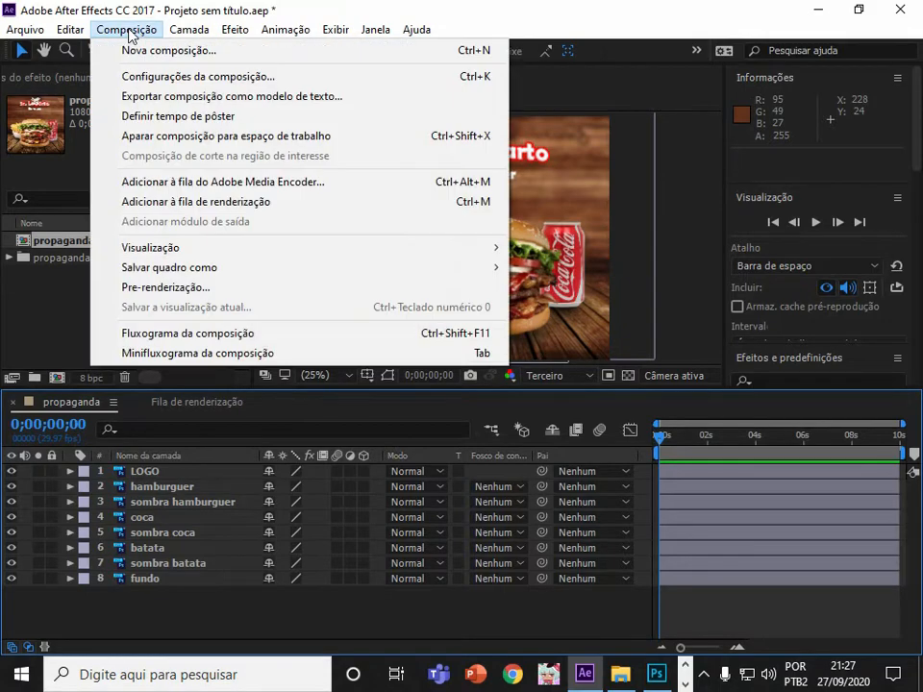
left_click(244, 81)
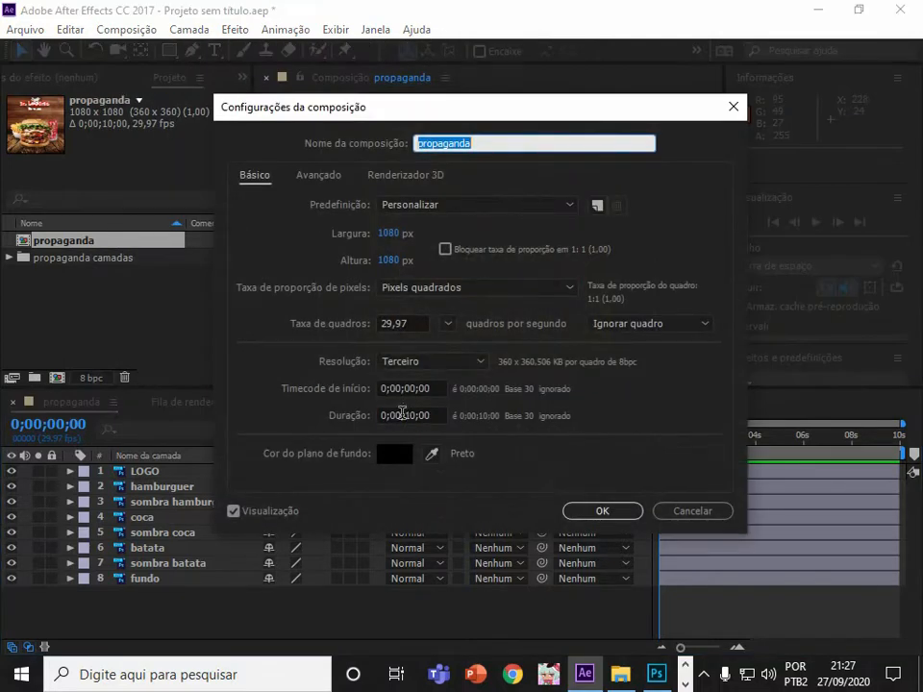
left_click(416, 415)
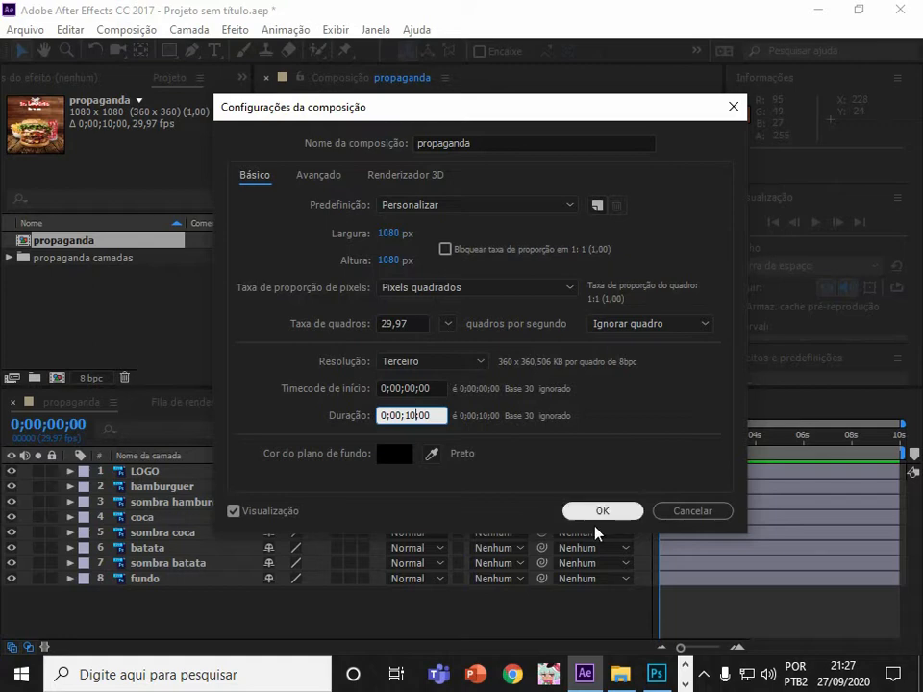
left_click(694, 516)
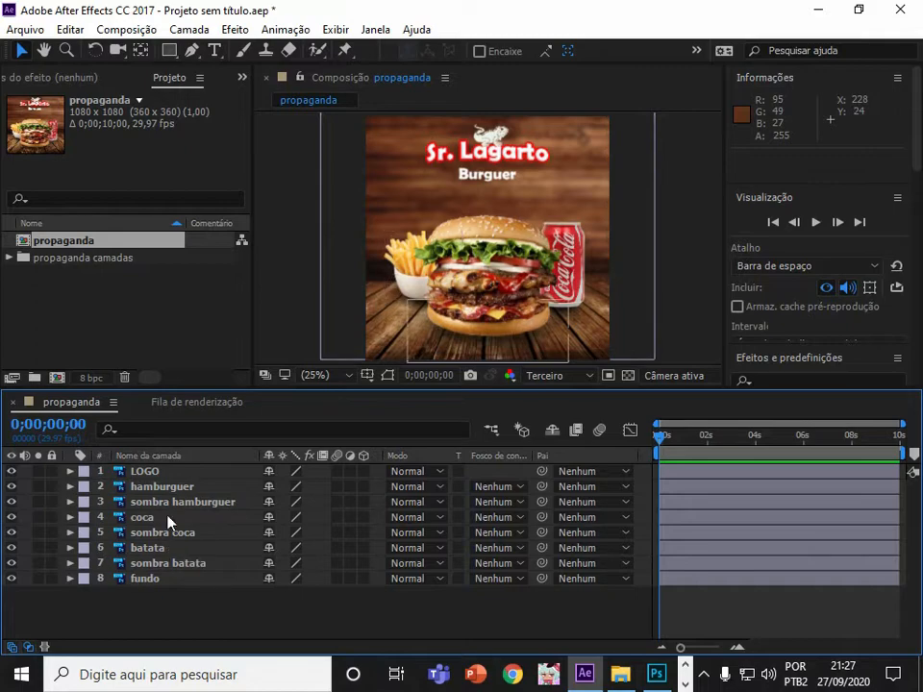
left_click(656, 674)
scroll(571, 373, "down", 1)
scroll(568, 390, "up", 1)
scroll(555, 365, "down", 1)
scroll(556, 402, "up", 1)
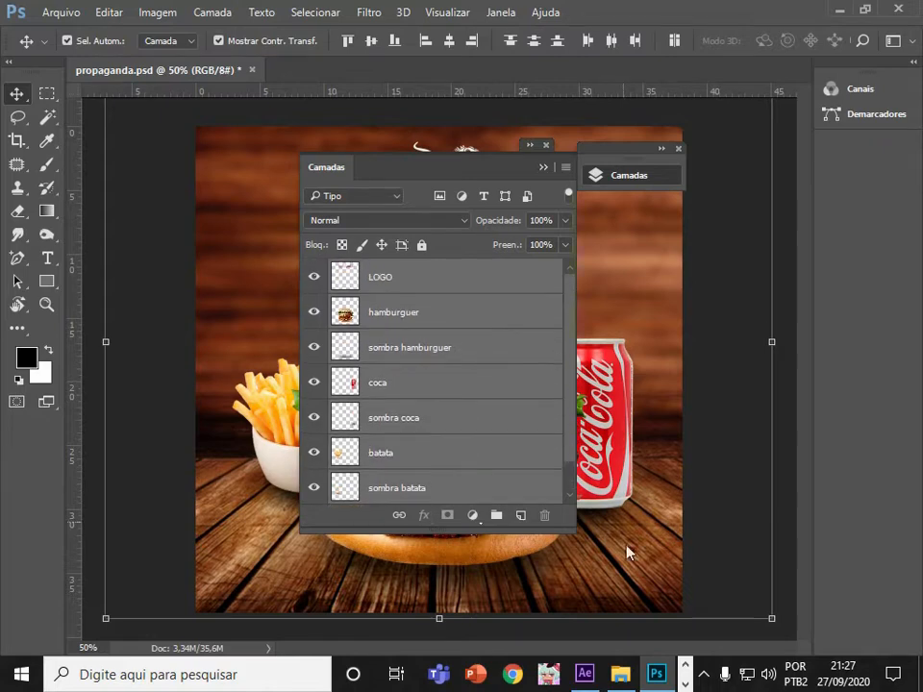
left_click(584, 674)
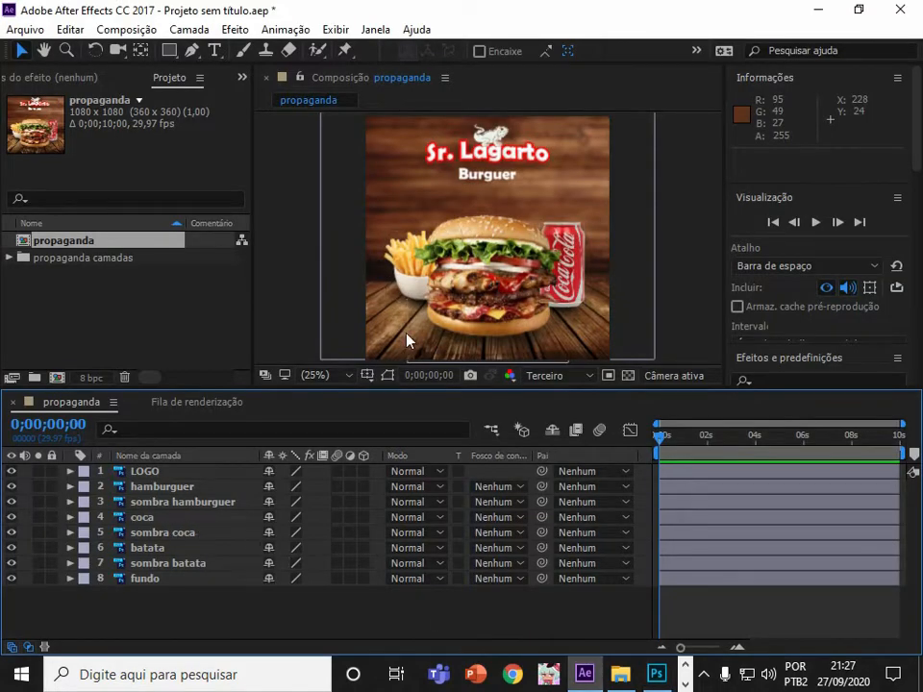
Drag the batata, coca and LOGO layers to new positions in the composition view, fries left, can upward, logo left.
left_click(450, 285)
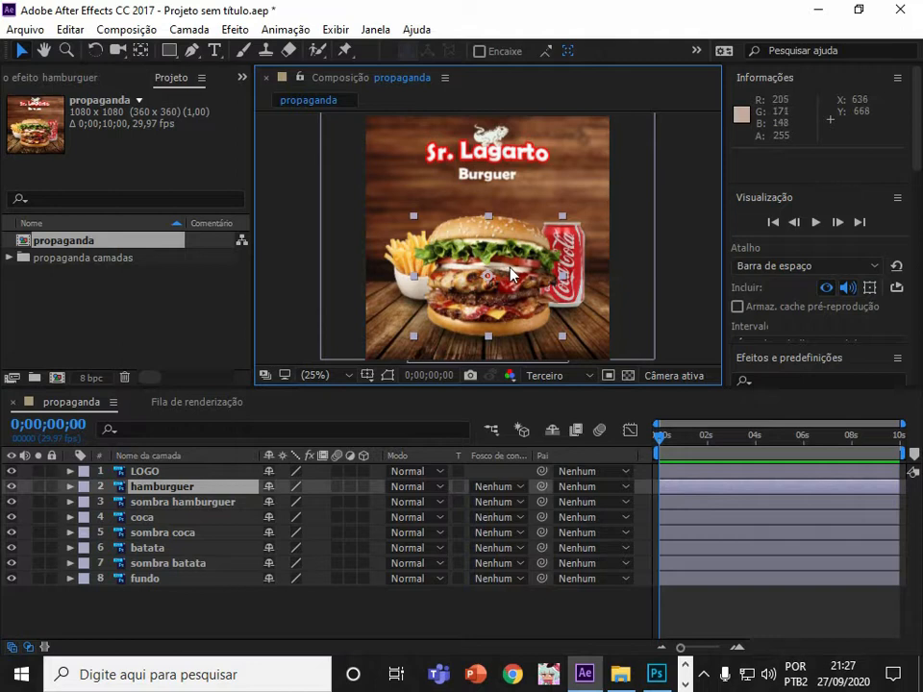
left_click_drag(450, 286, 516, 294)
left_click_drag(411, 257, 372, 239)
left_click_drag(546, 290, 480, 282)
left_click_drag(565, 266, 581, 232)
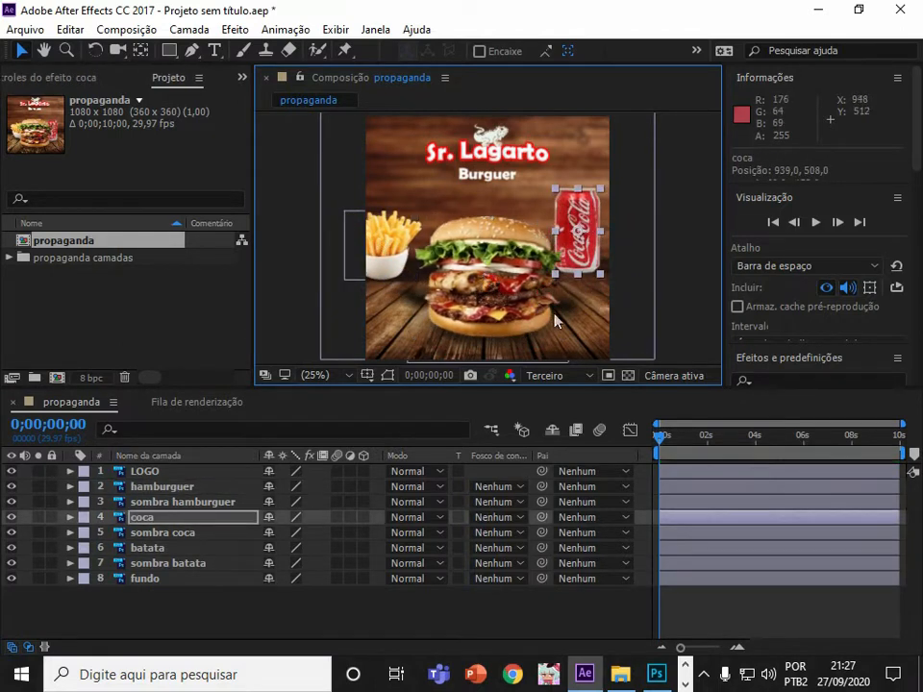
left_click_drag(508, 164, 460, 169)
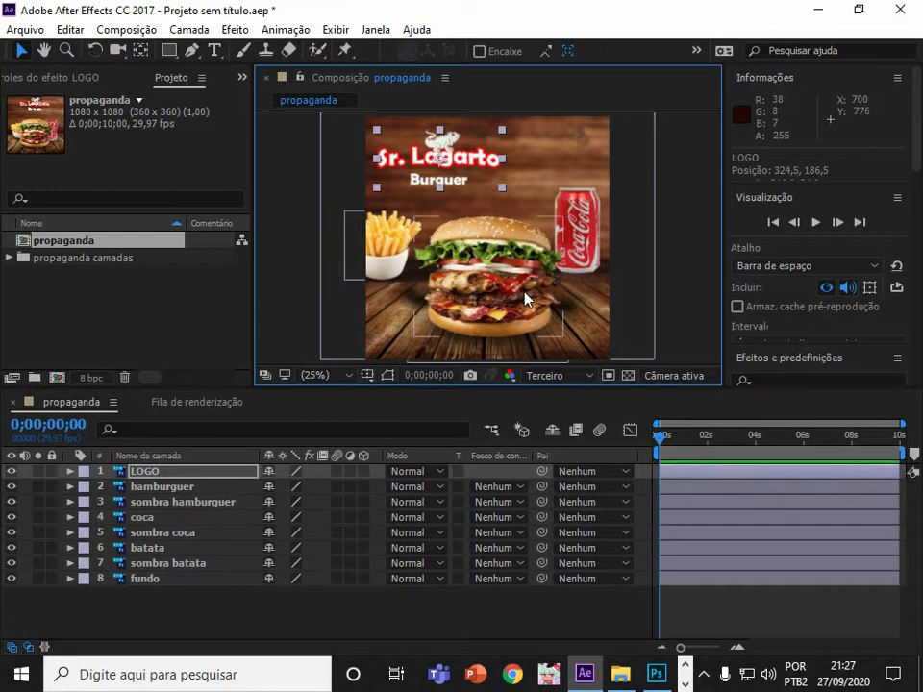
Undo the recent moves of the LOGO, coca and batata layers.
key("ctrl+z")
key("ctrl+z")
key("ctrl+z")
key("ctrl+z")
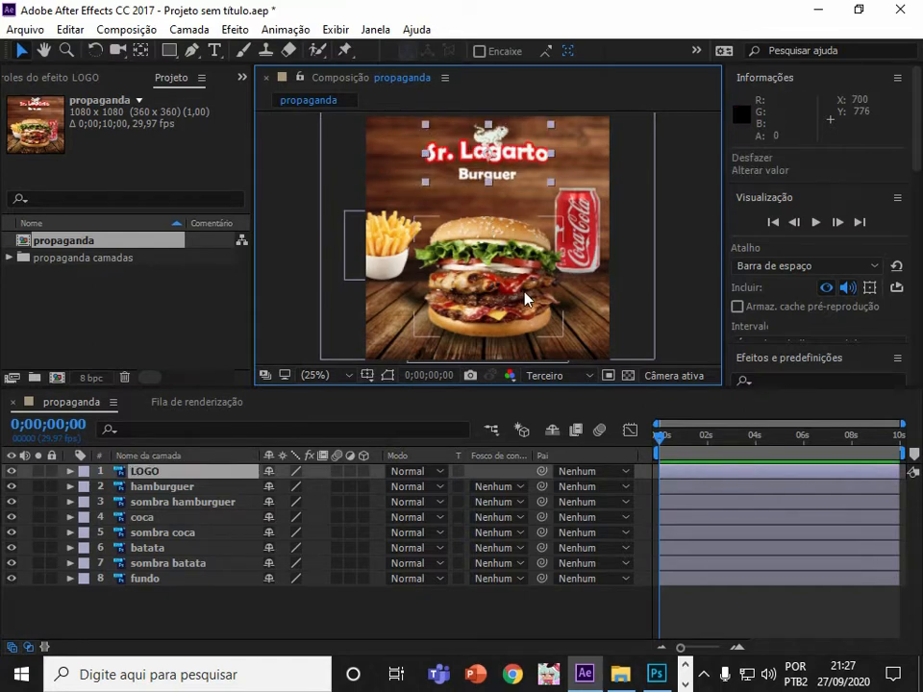
key("ctrl+z")
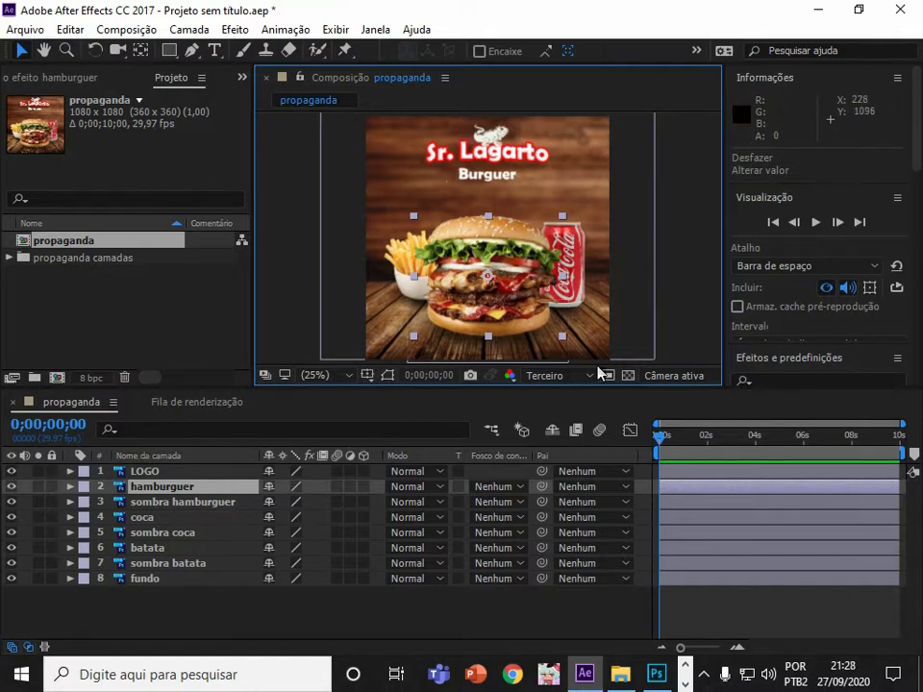
left_click(375, 29)
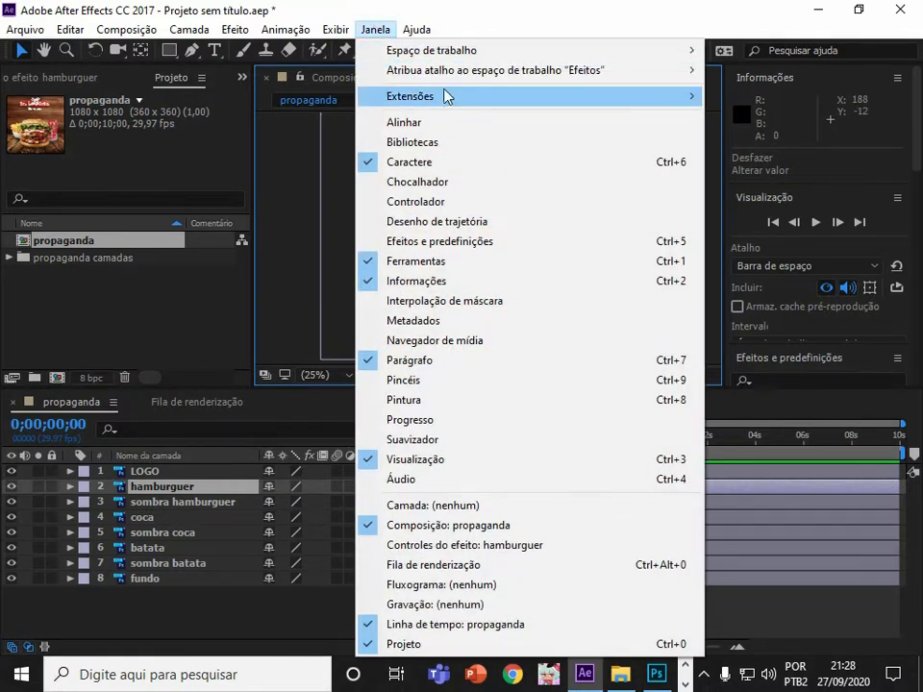
mouse_move(427, 97)
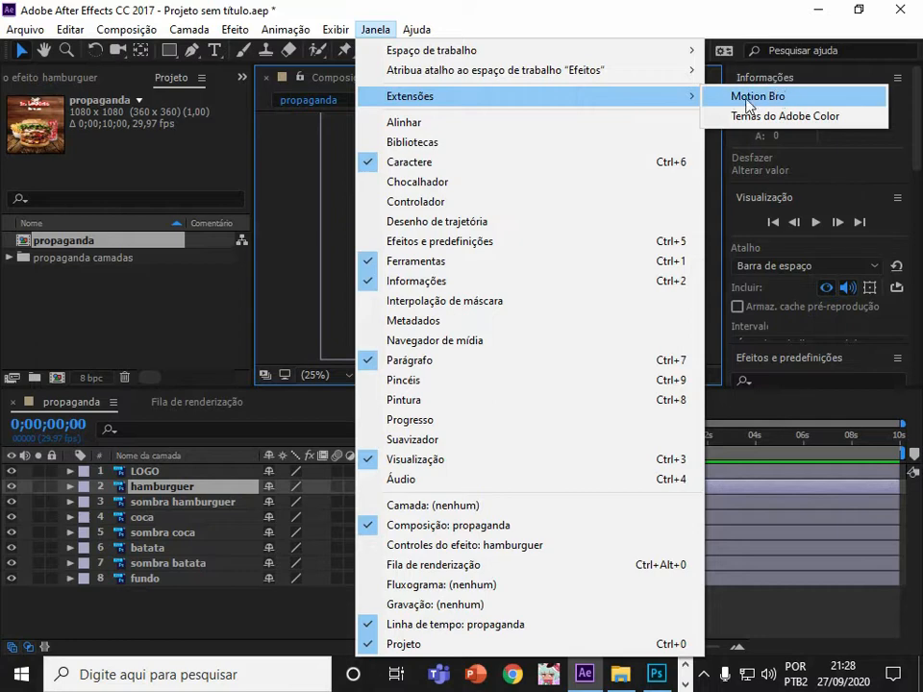
left_click(405, 36)
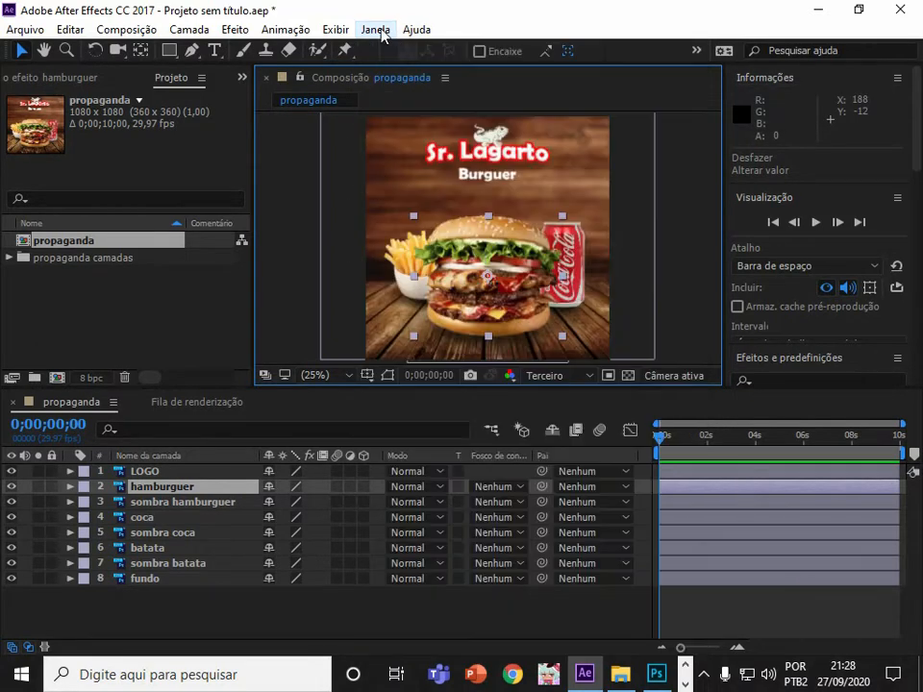
mouse_move(507, 285)
left_mouse_down()
mouse_move(389, 283)
mouse_move(507, 296)
mouse_move(434, 292)
mouse_move(511, 290)
mouse_move(505, 283)
left_mouse_up()
left_click(574, 271)
mouse_move(577, 276)
left_mouse_down()
mouse_move(603, 269)
mouse_move(564, 271)
left_mouse_up()
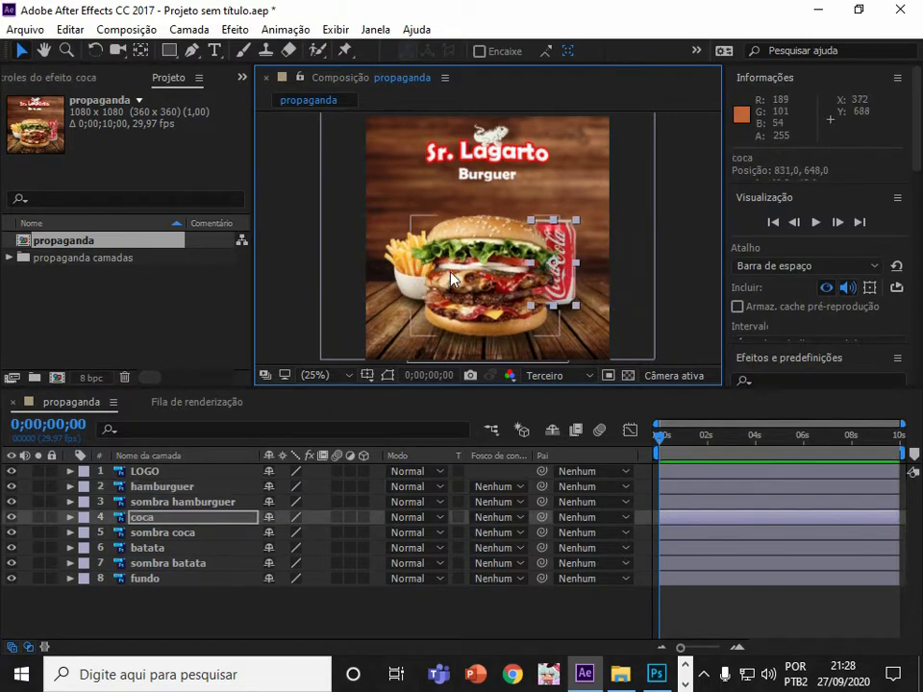
key("ctrl+z")
mouse_move(405, 308)
left_mouse_down()
mouse_move(388, 312)
mouse_move(385, 328)
mouse_move(390, 311)
left_mouse_up()
key("ctrl+z")
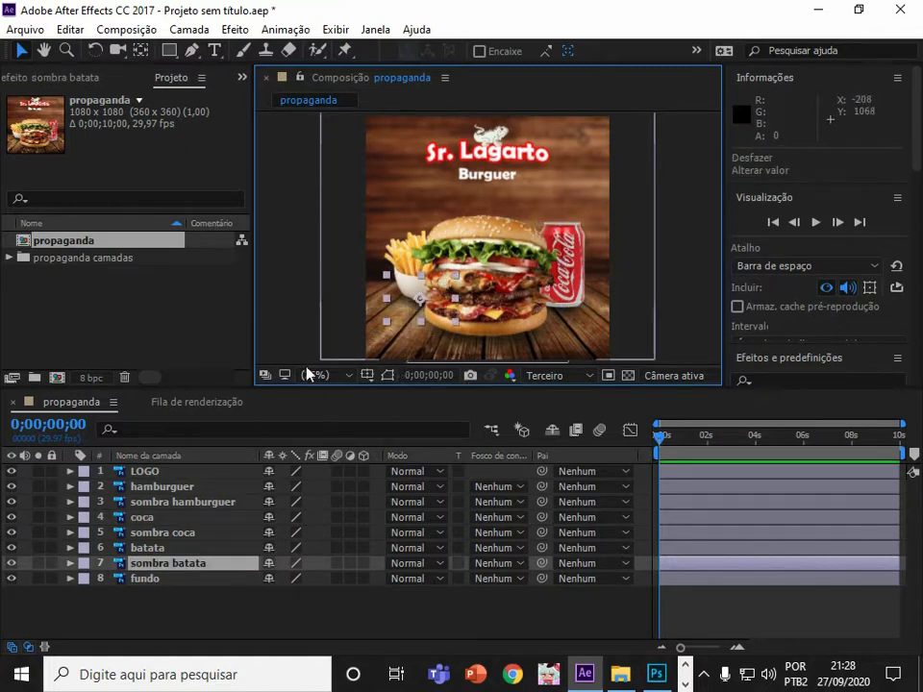
Select the batata and sombra batata layers, reveal their transform properties and start Position keyframes for both.
left_click(152, 550, "shift")
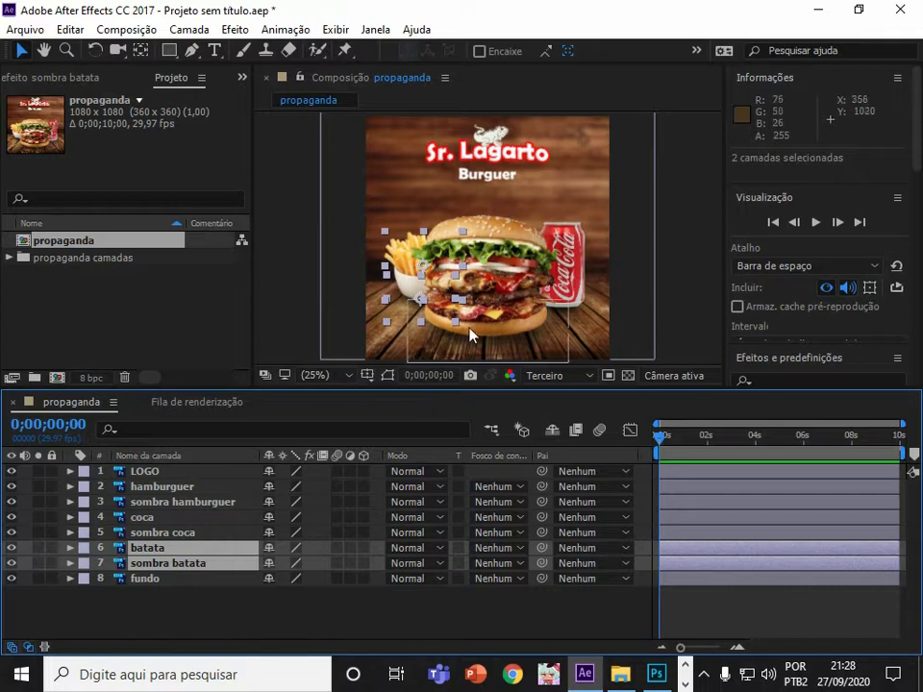
left_click(71, 547)
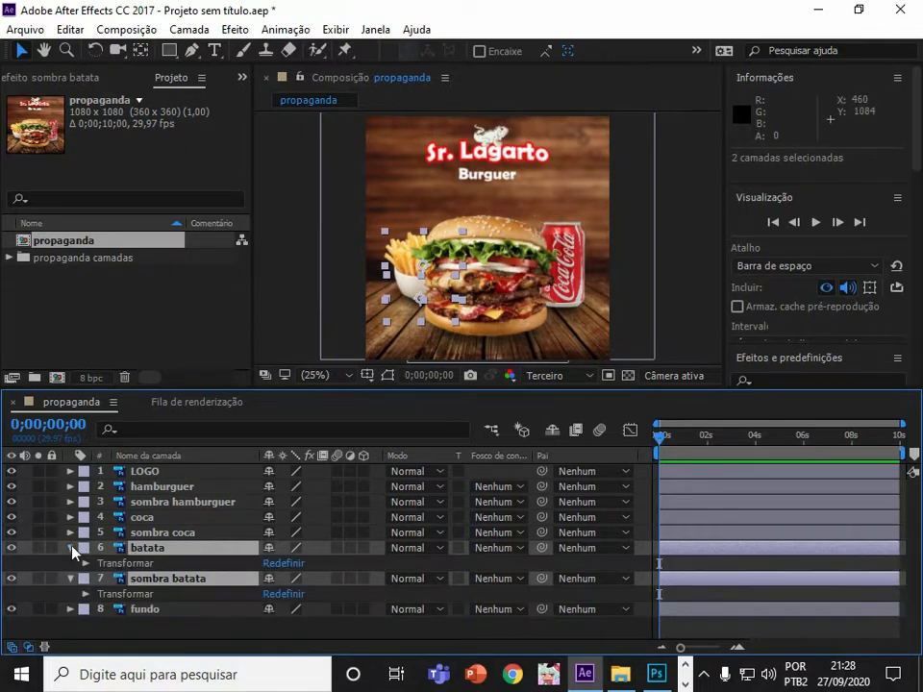
left_click_drag(267, 391, 264, 312)
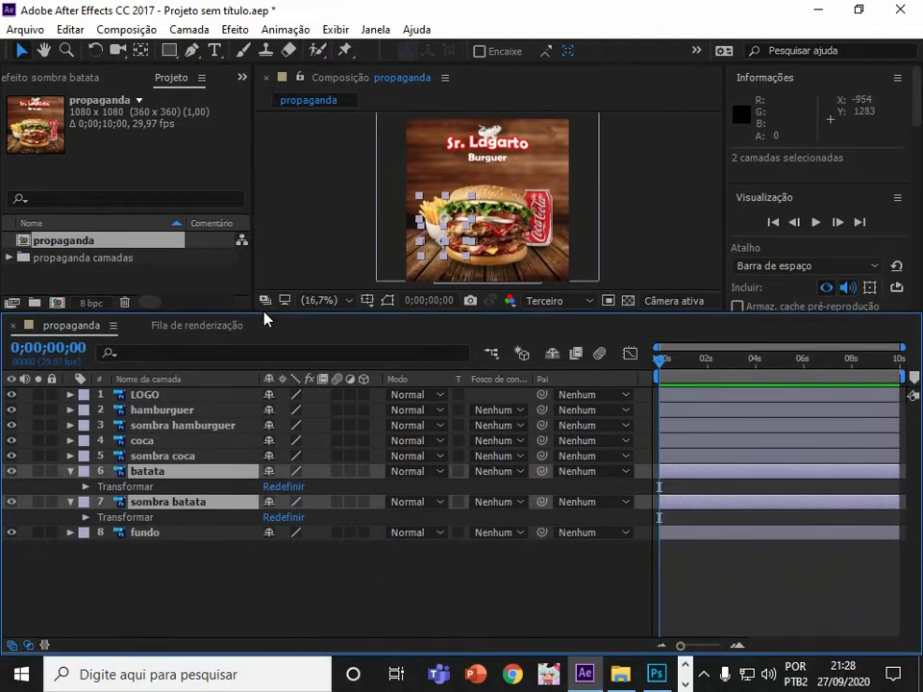
left_click(87, 487)
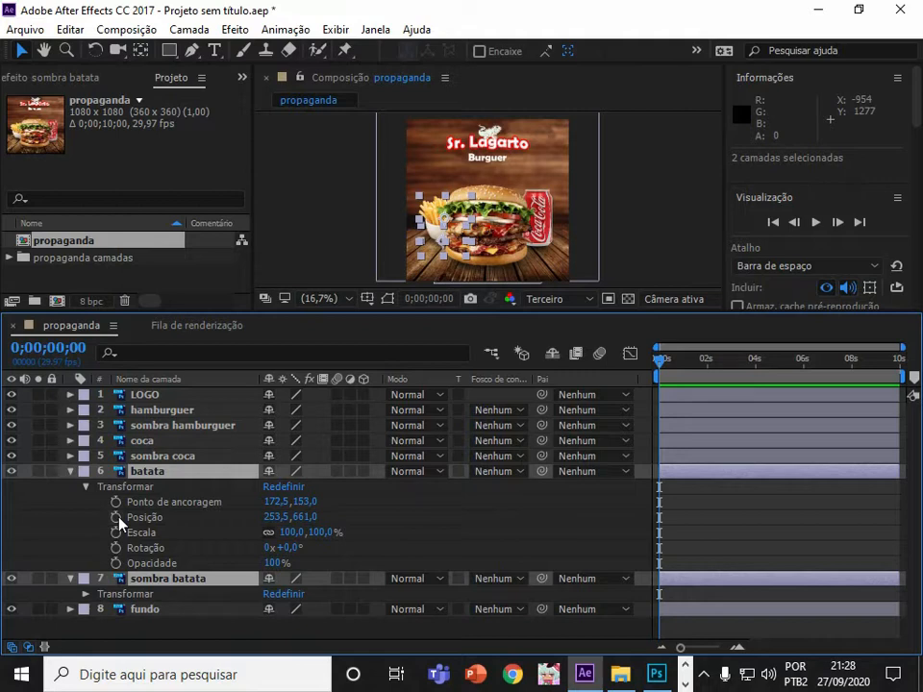
left_click(85, 594)
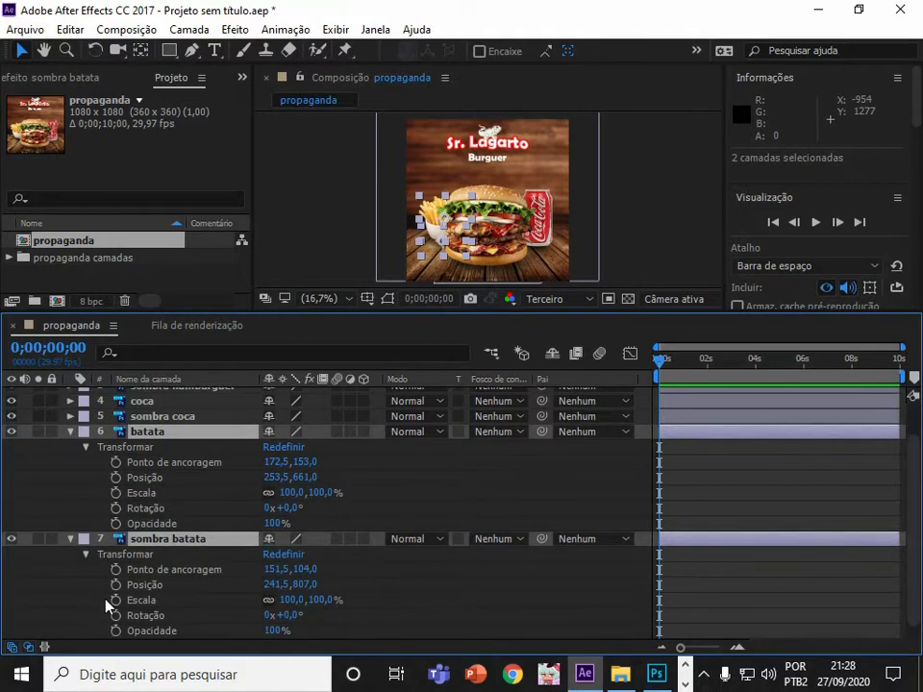
left_click(146, 416)
left_click(165, 433)
left_click(171, 539, "shift")
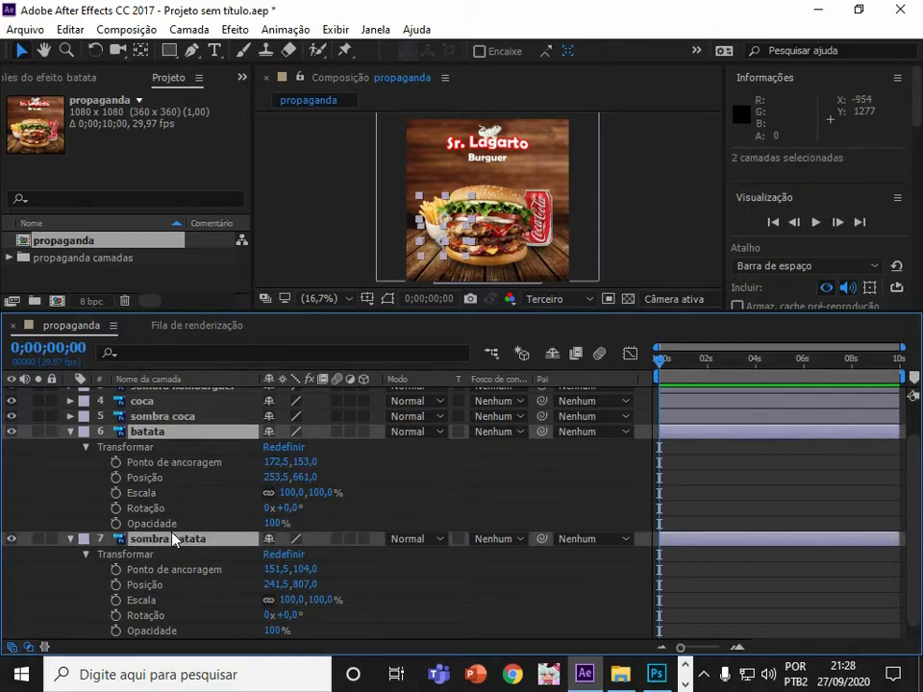
left_click(116, 477)
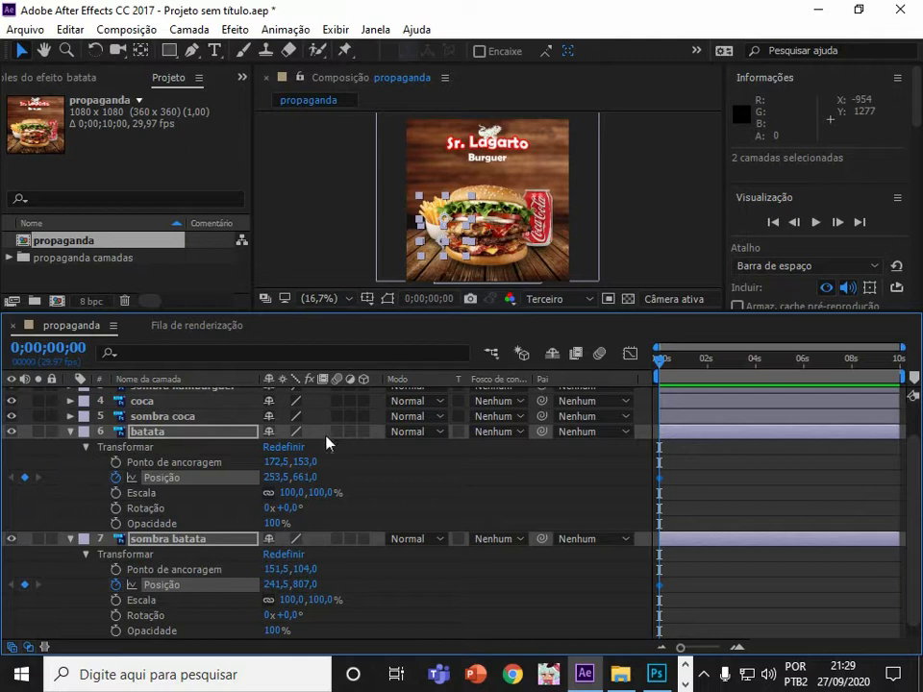
Add a second Position keyframe at about 0;00;01;01 for both fries layers.
left_click_drag(662, 371, 688, 373)
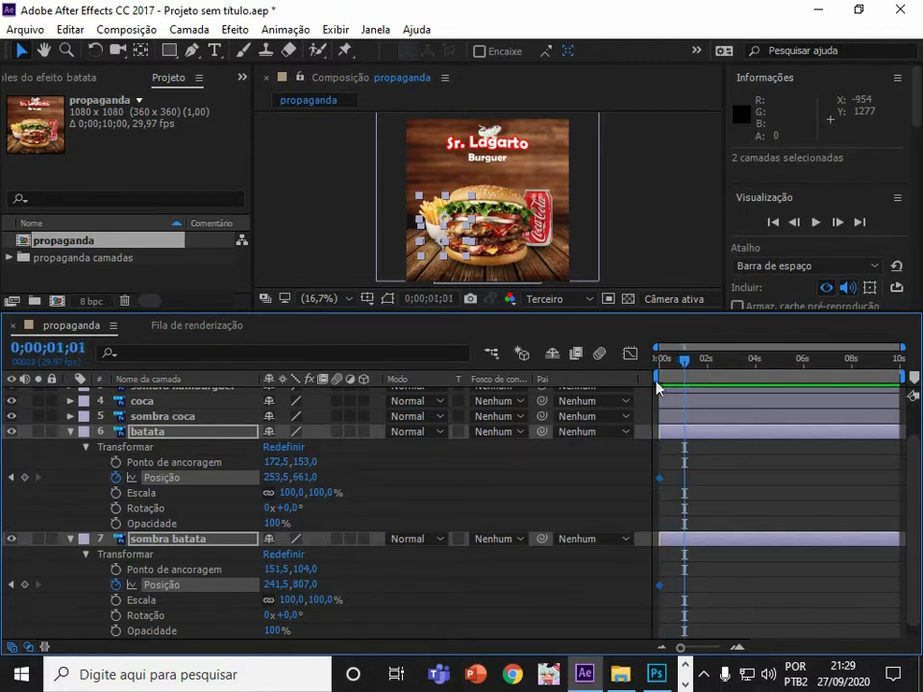
left_click(24, 477)
At the composition start, shift both fries layers off-canvas left, setting batata's X position to -168,5.
left_click_drag(684, 364, 639, 368)
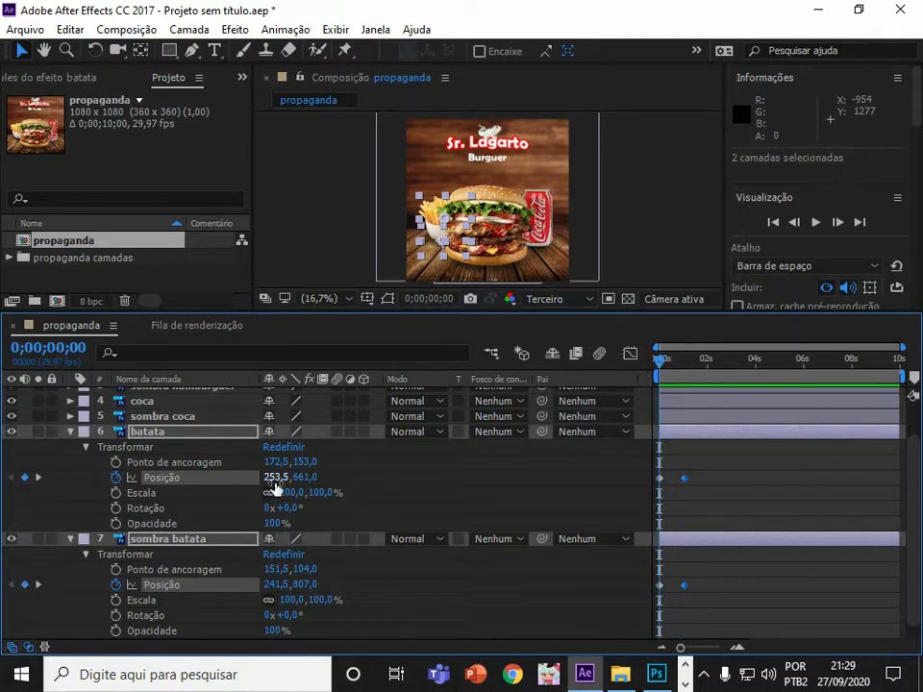
left_click_drag(275, 480, 5, 480)
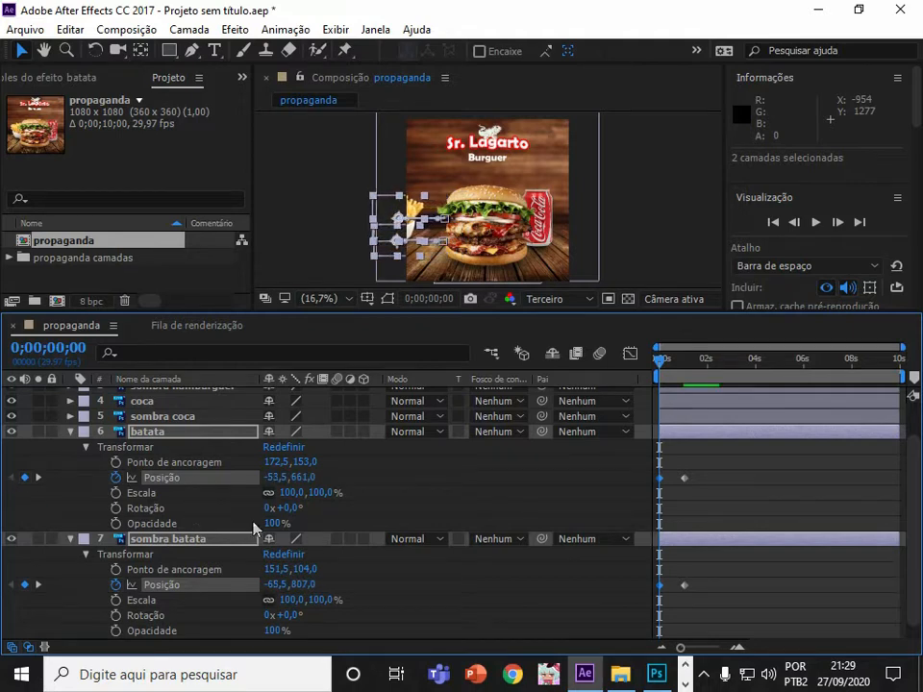
left_click_drag(278, 484, 167, 485)
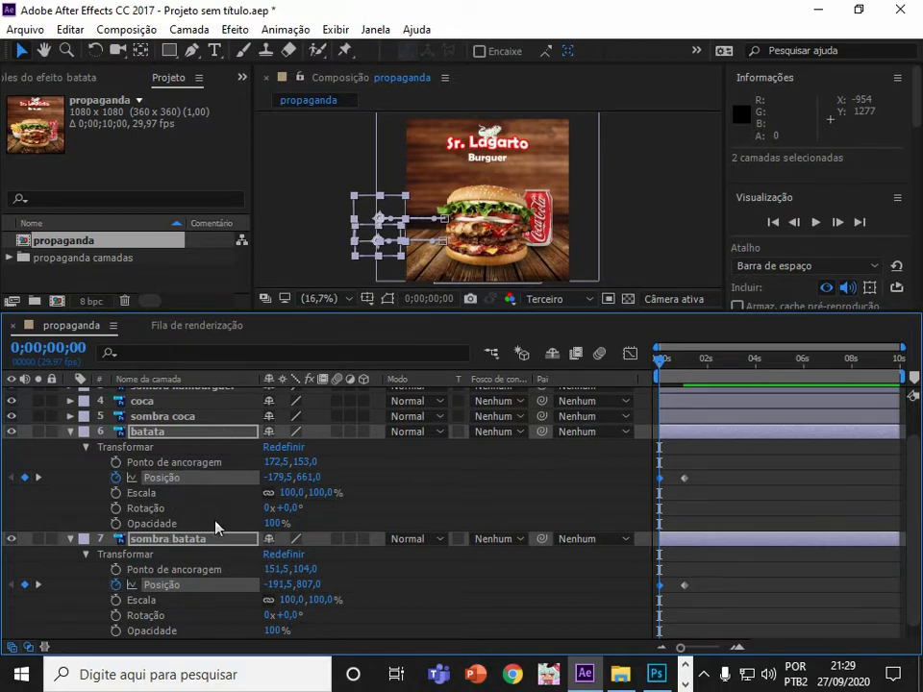
left_click_drag(274, 478, 270, 565)
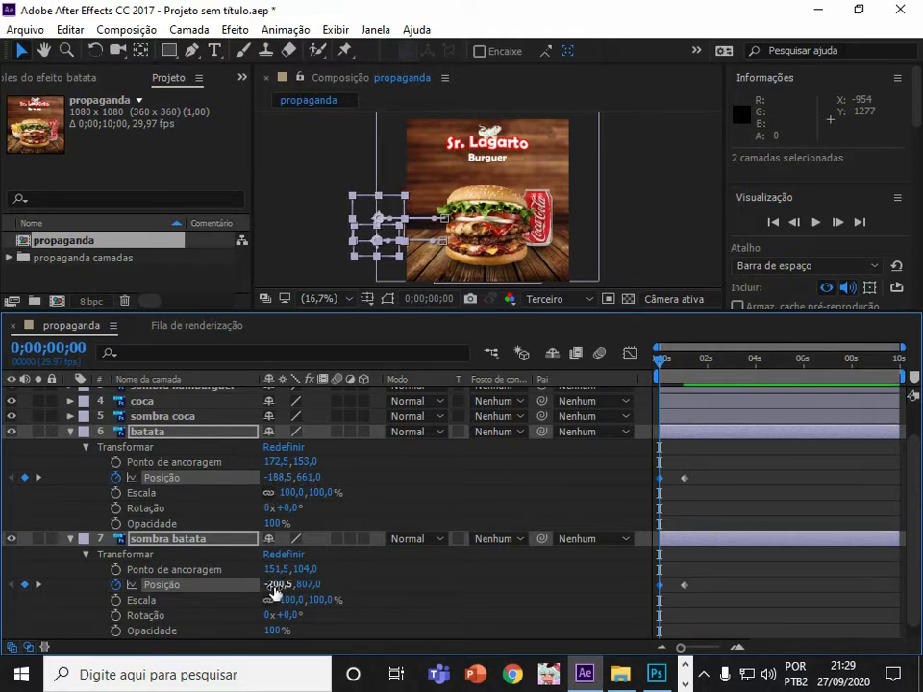
left_click_drag(272, 485, 310, 497)
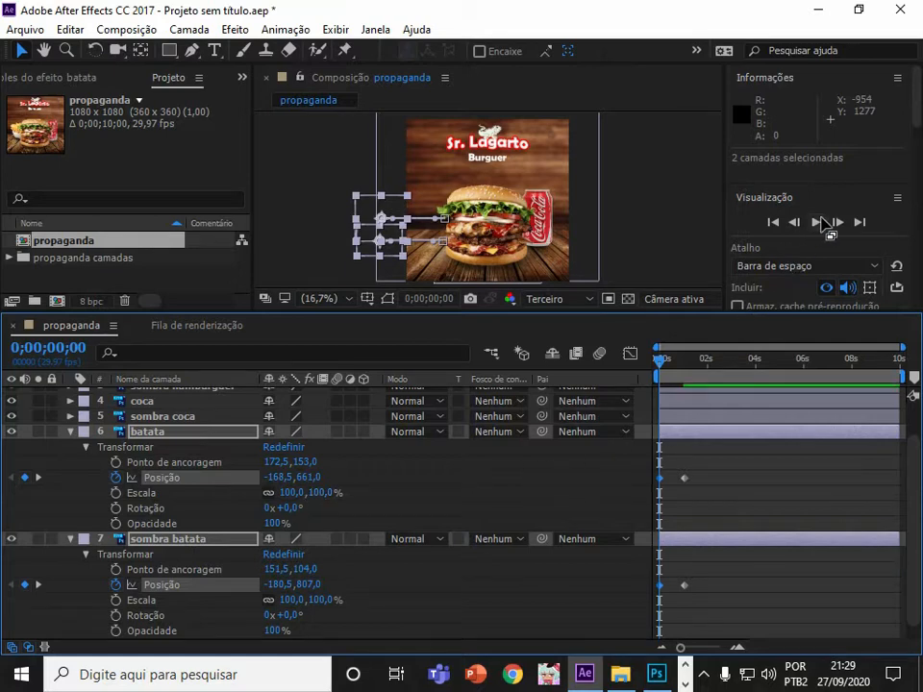
Preview the fries slide-in animation and return the playhead to the start.
left_click(815, 222)
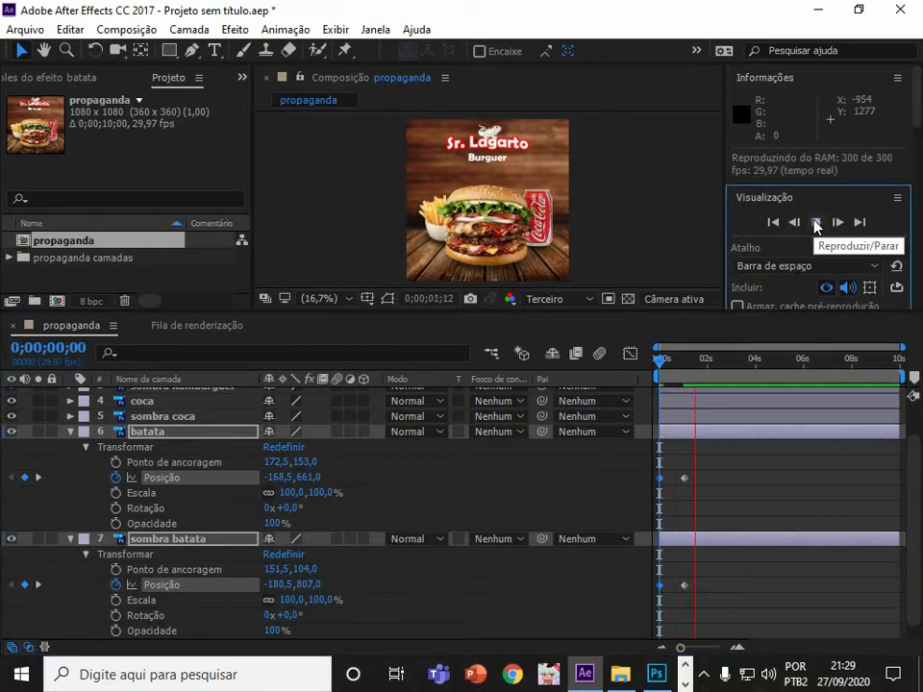
left_click(721, 382)
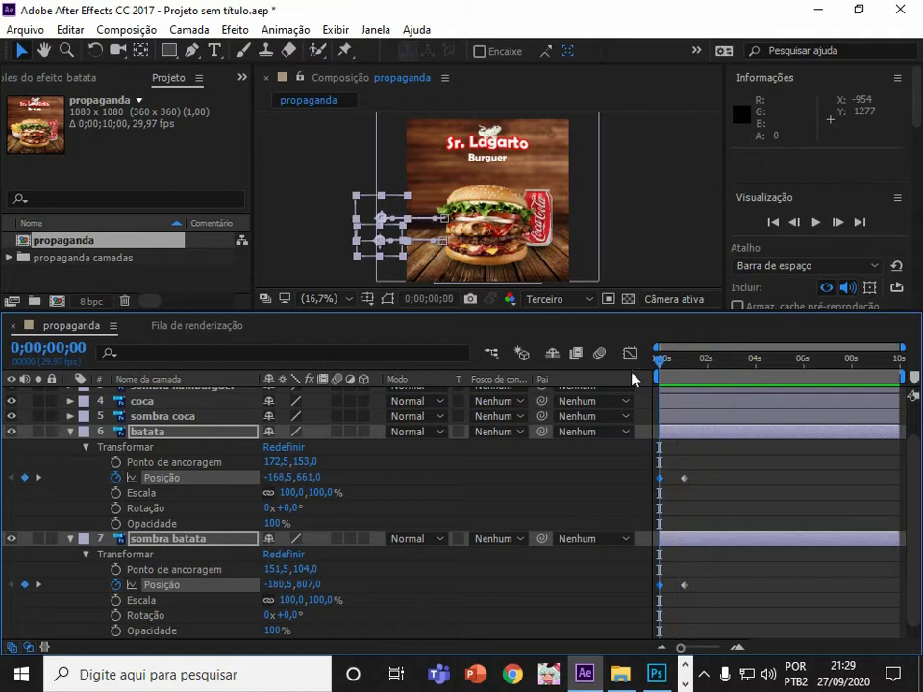
left_click(814, 222)
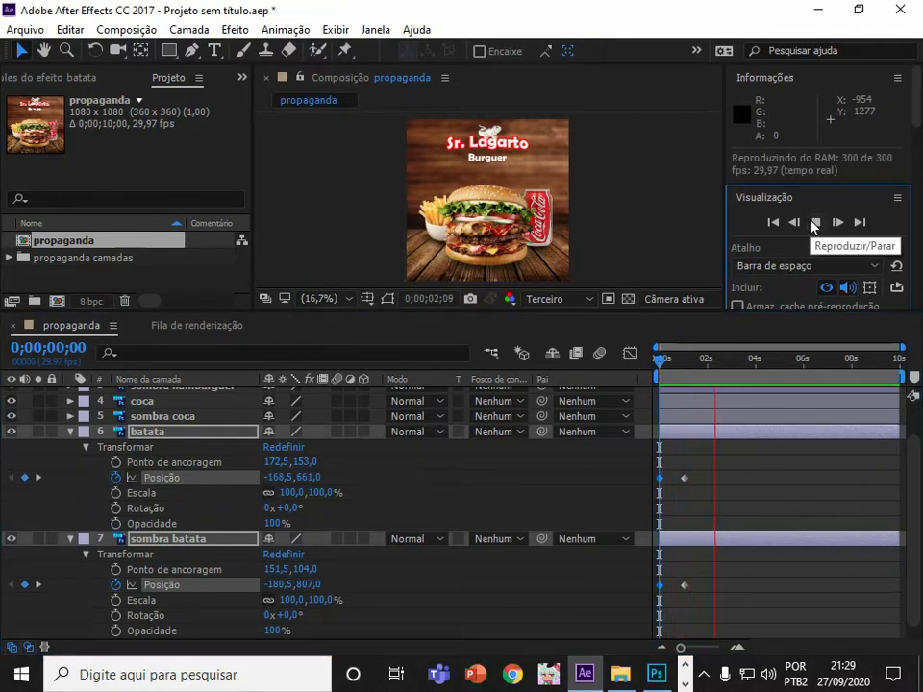
left_click(814, 222)
left_click_drag(737, 363, 592, 367)
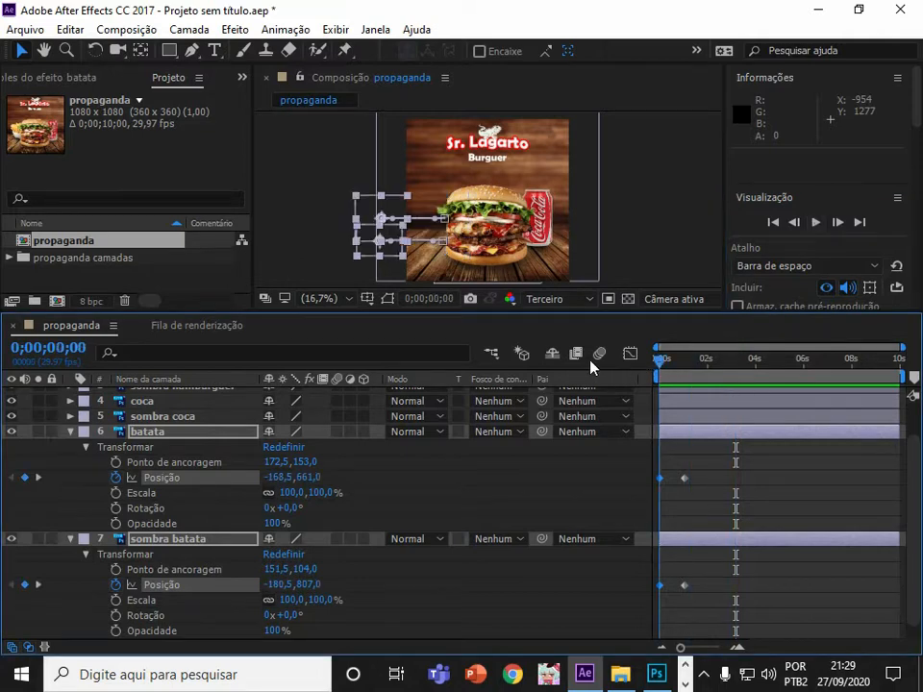
Collapse the fries layers, then select coca and sombra coca and start Position keyframes for both.
left_click(69, 433)
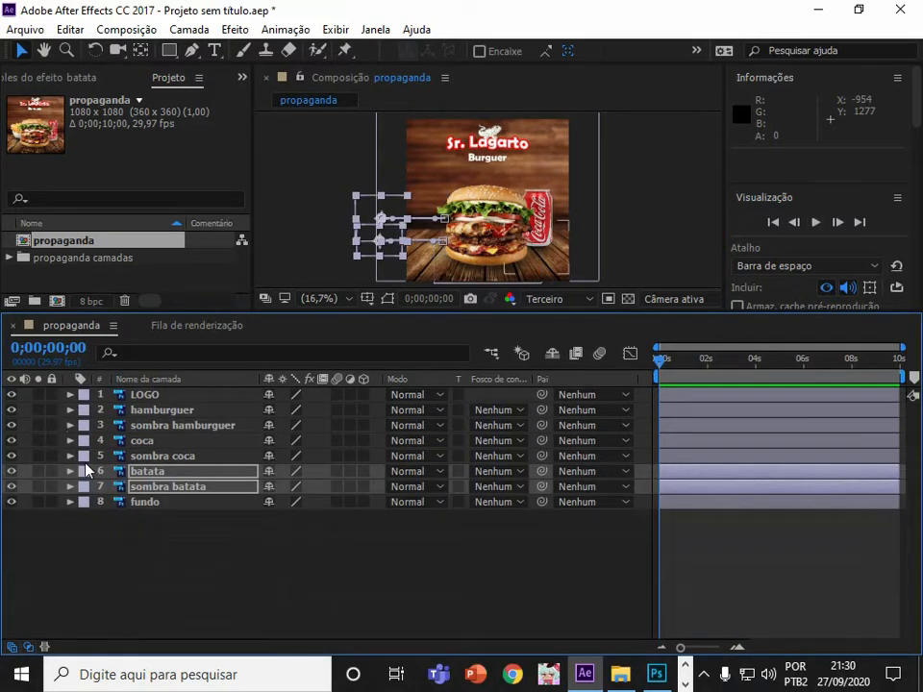
left_click(135, 455)
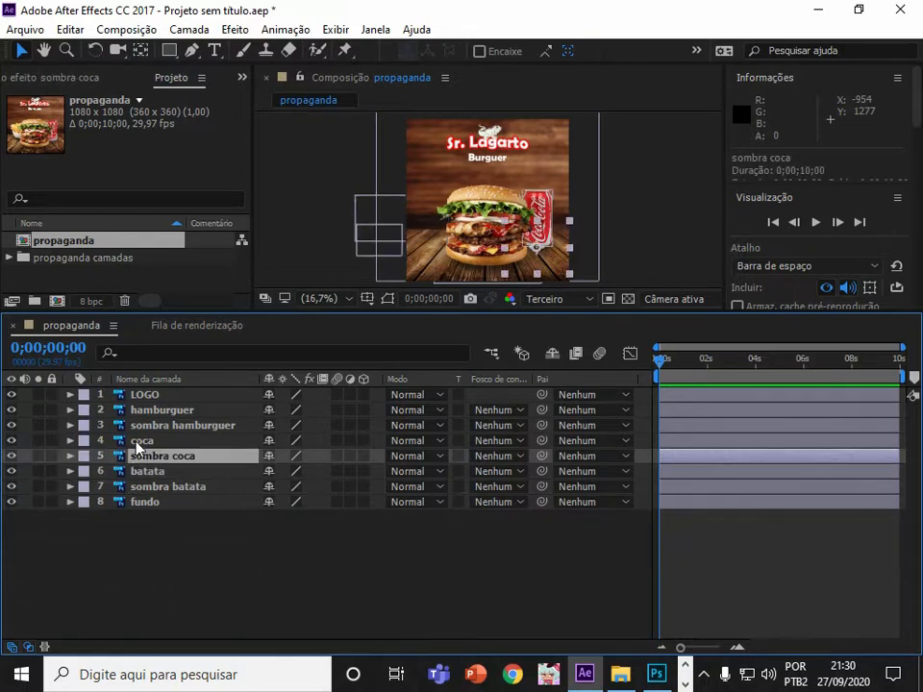
left_click(136, 441, "ctrl")
left_click(69, 440)
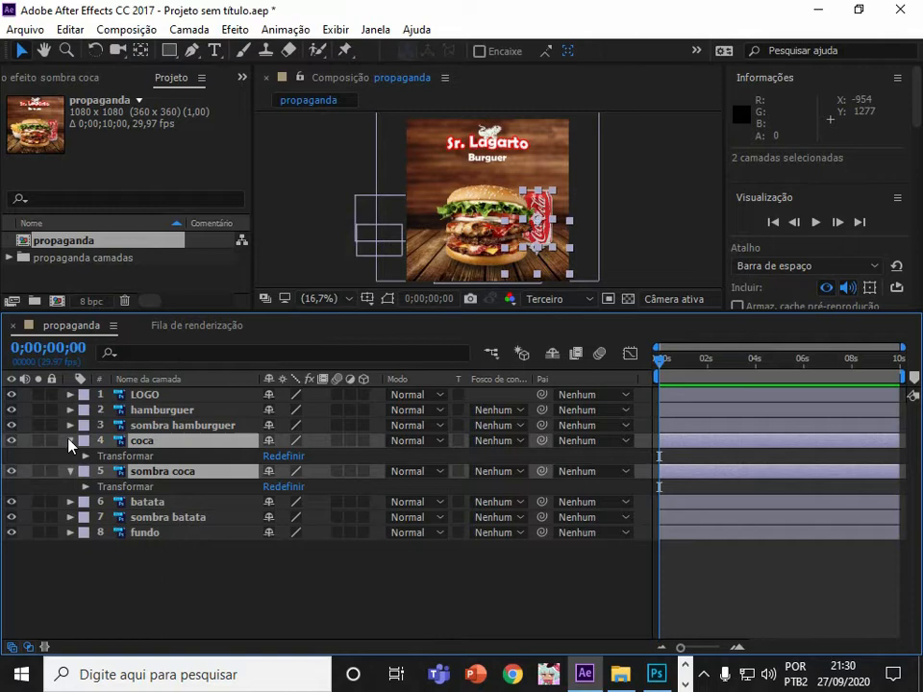
left_click(85, 458)
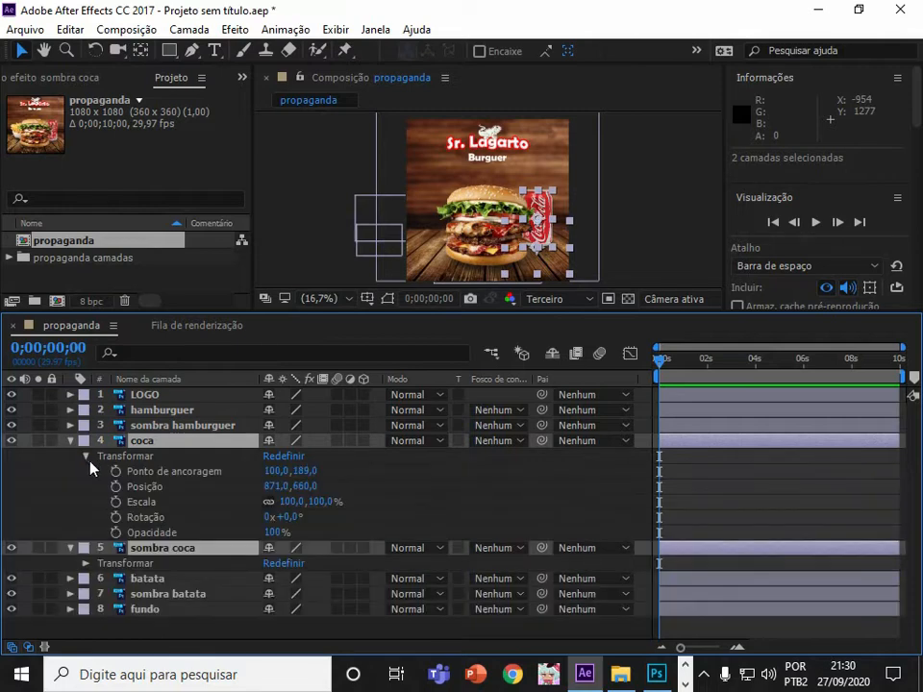
left_click(86, 563)
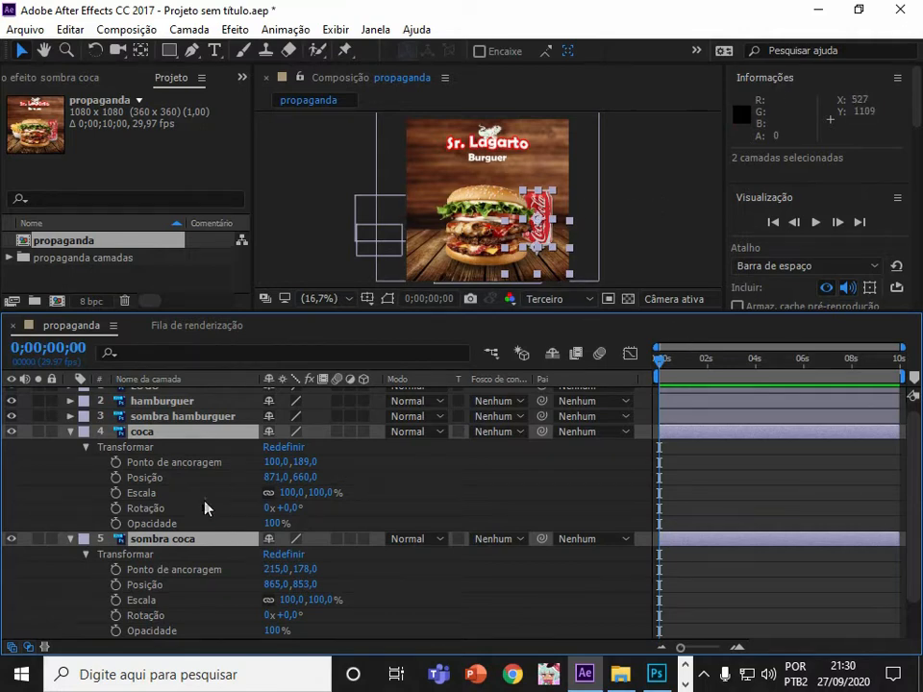
left_click(116, 477)
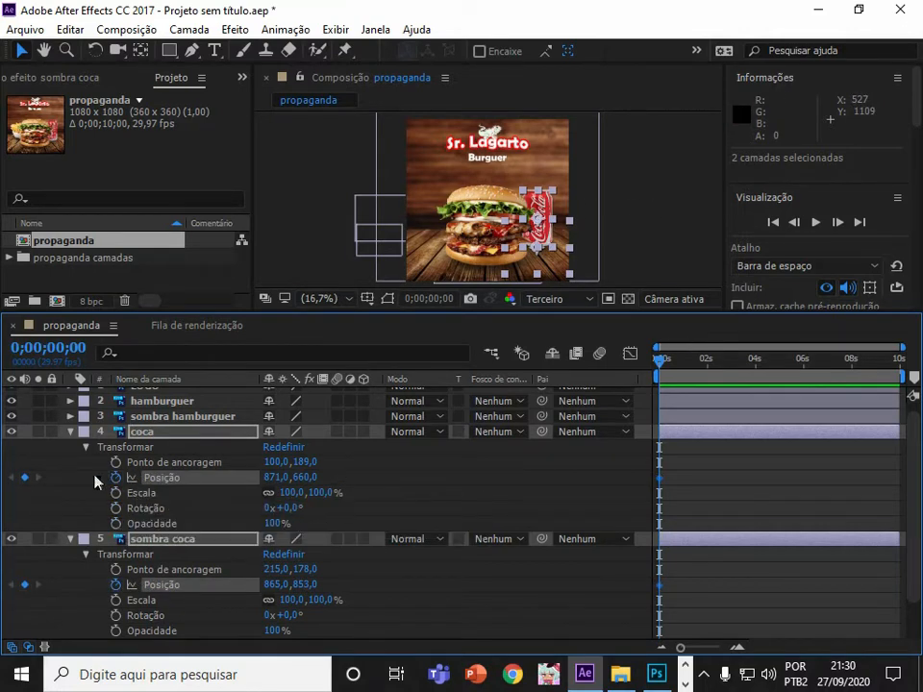
Add a second Position keyframe at about 0;00;01;23 for both coca layers.
left_click_drag(659, 358, 702, 374)
left_click(24, 476)
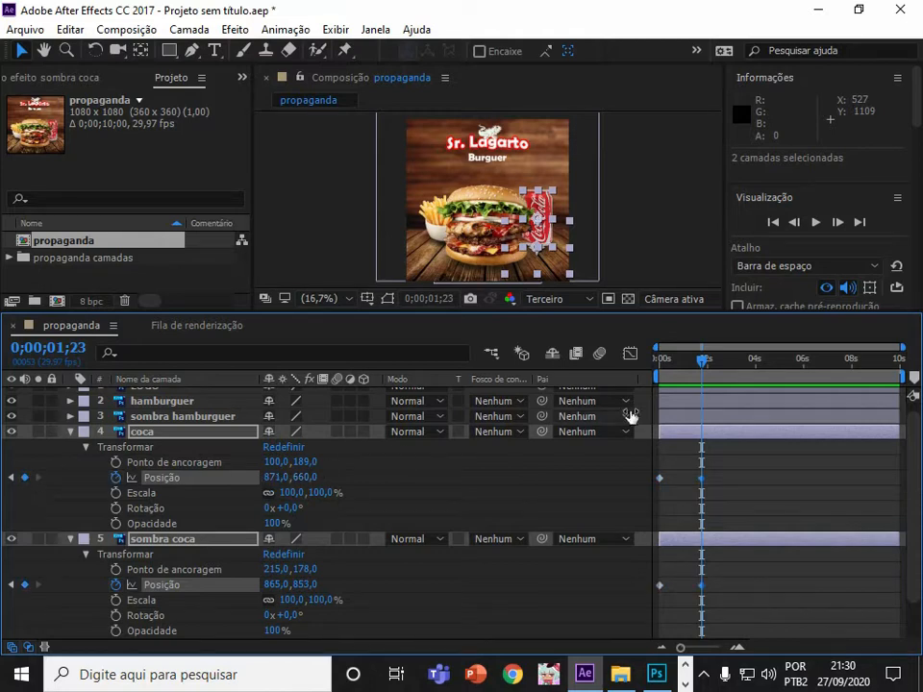
At the composition start, shift both coca layers off-canvas right, setting coca's X position to 1191.
left_click_drag(705, 365, 649, 365)
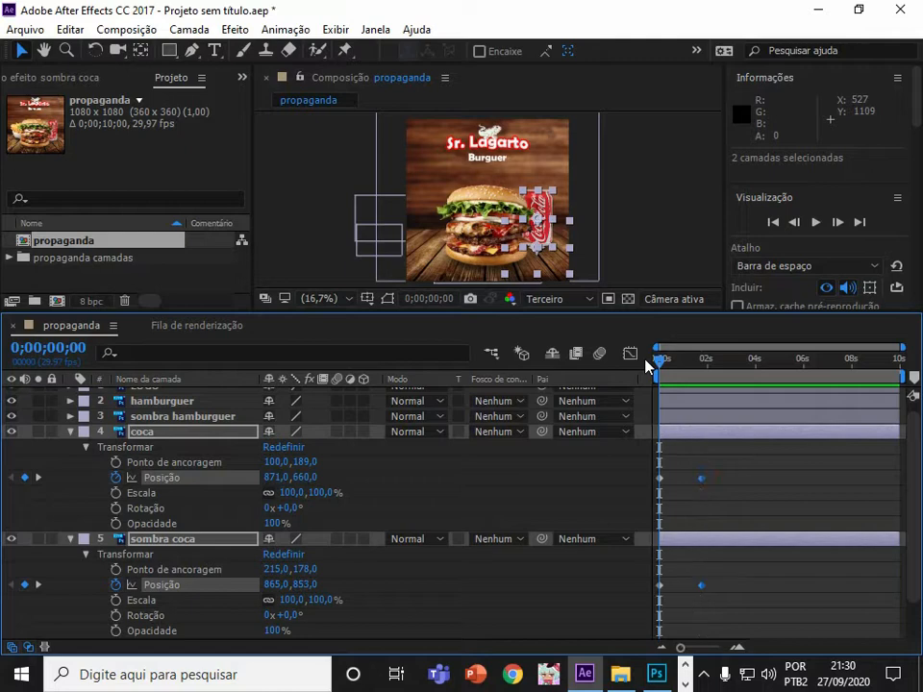
left_click(223, 420)
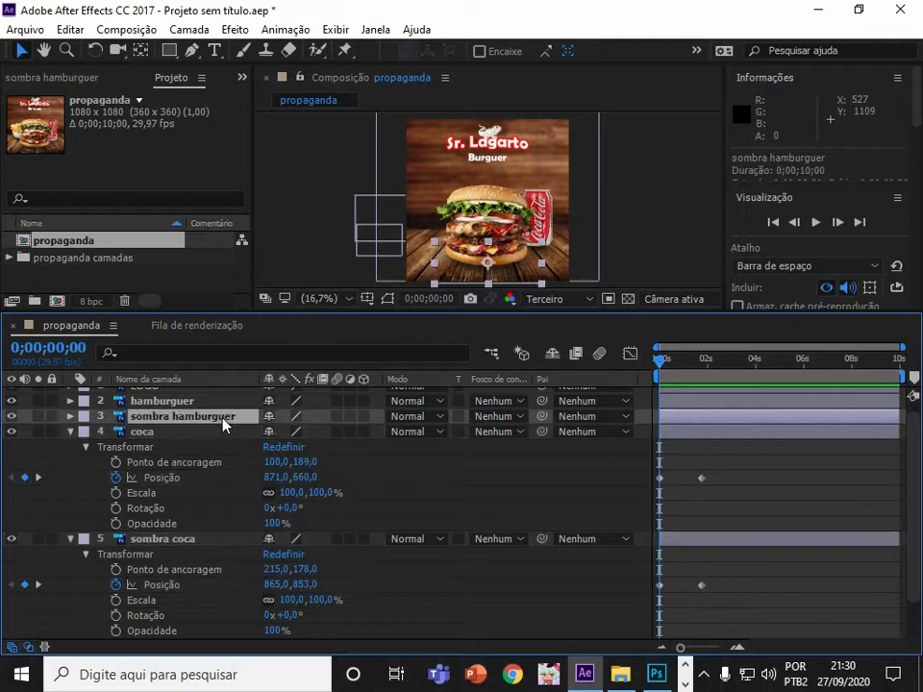
left_click(218, 436)
left_click(194, 538, "shift")
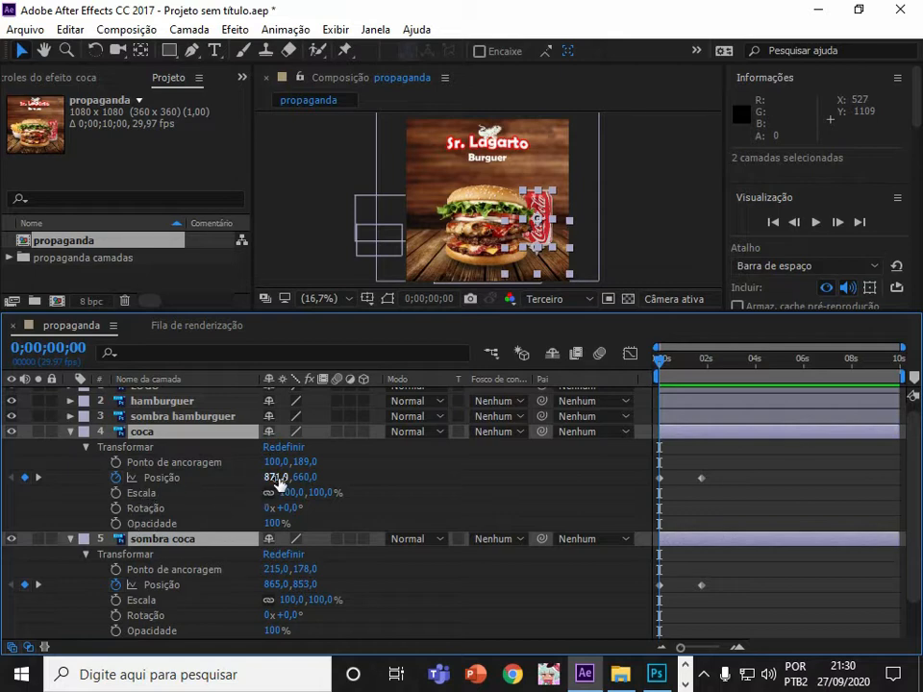
left_click_drag(277, 476, 557, 475)
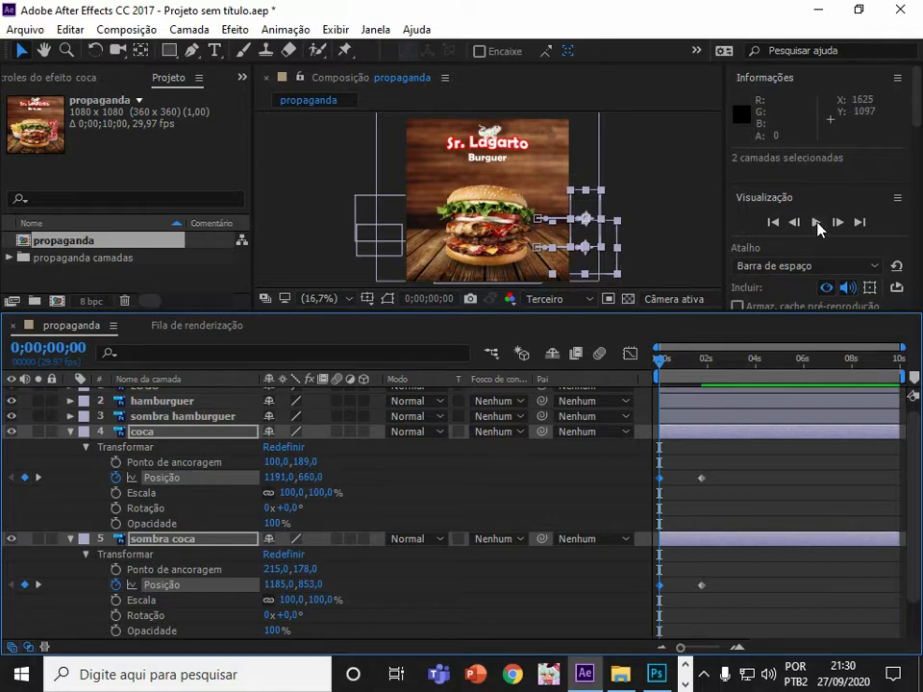
Preview the coca slide-in animation and collapse both coca layers.
left_click(816, 222)
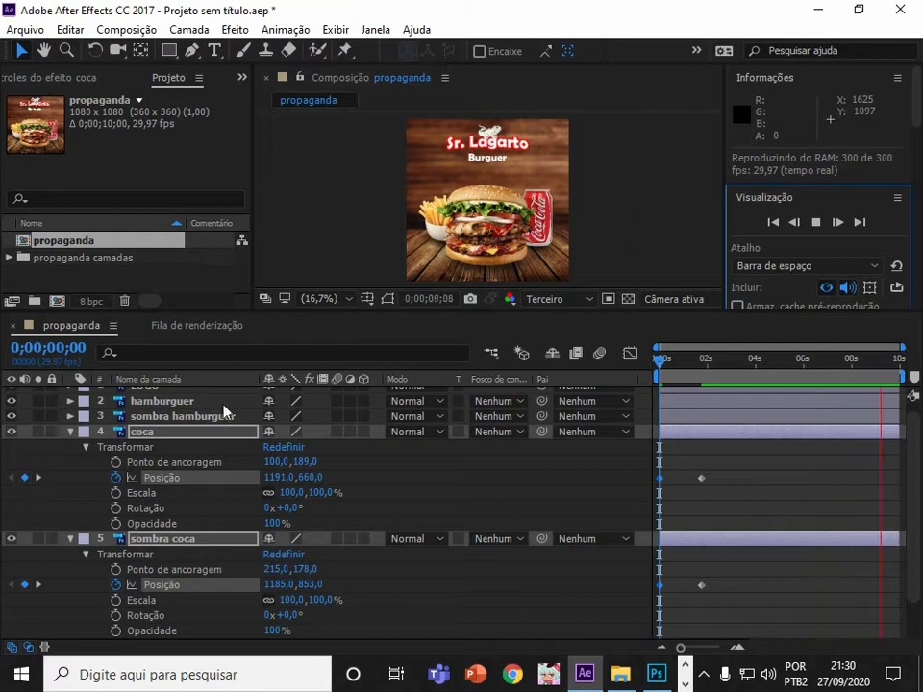
left_click(69, 431)
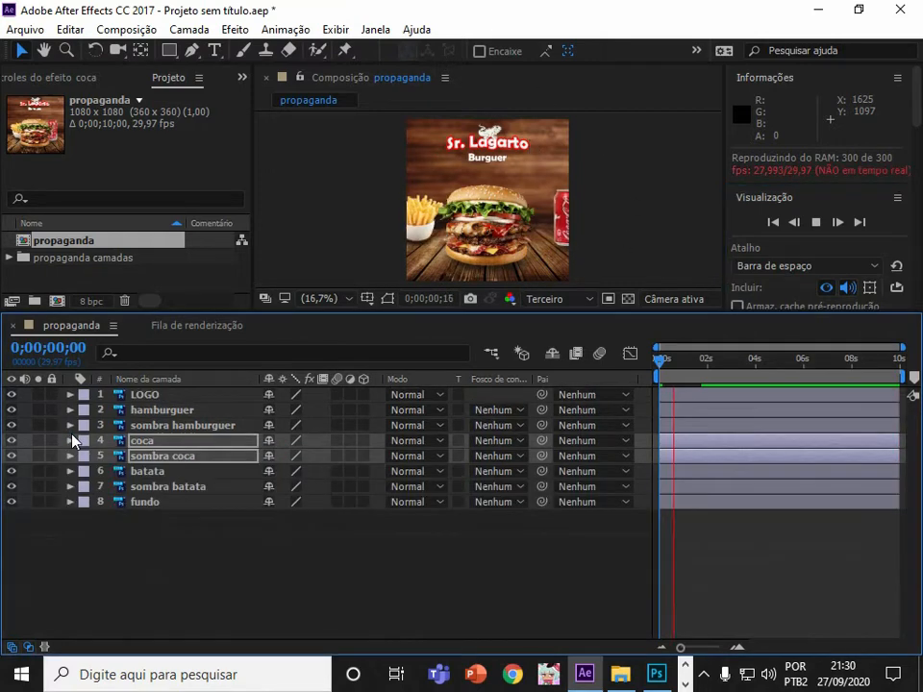
At the composition start, select hamburguer and sombra hamburguer, expand their transforms and start Position keyframes for both.
left_click(180, 425)
left_click(166, 412)
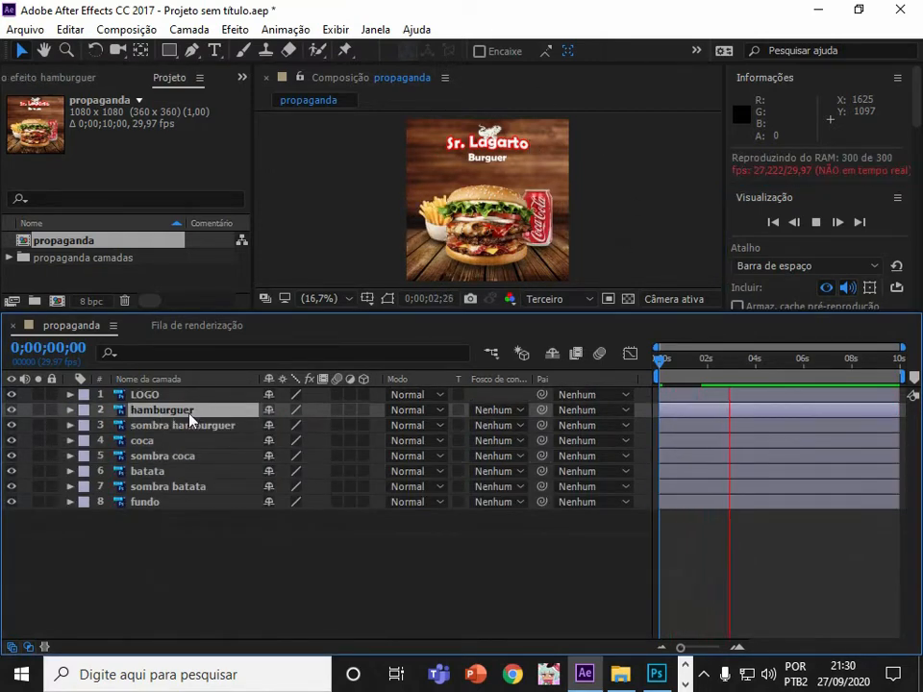
left_click(171, 427, "shift")
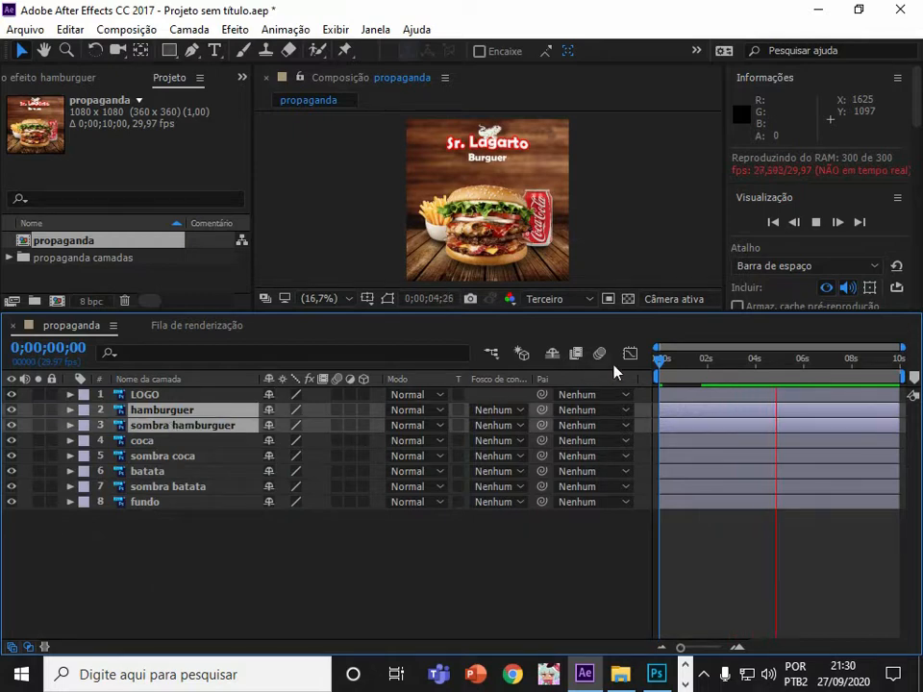
left_click_drag(713, 365, 578, 376)
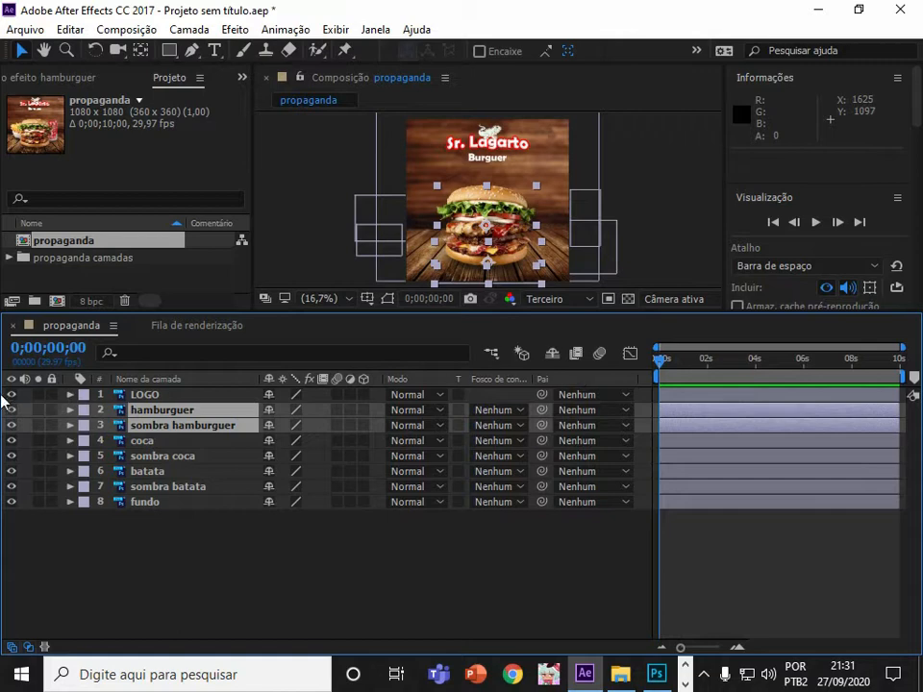
left_click(73, 414)
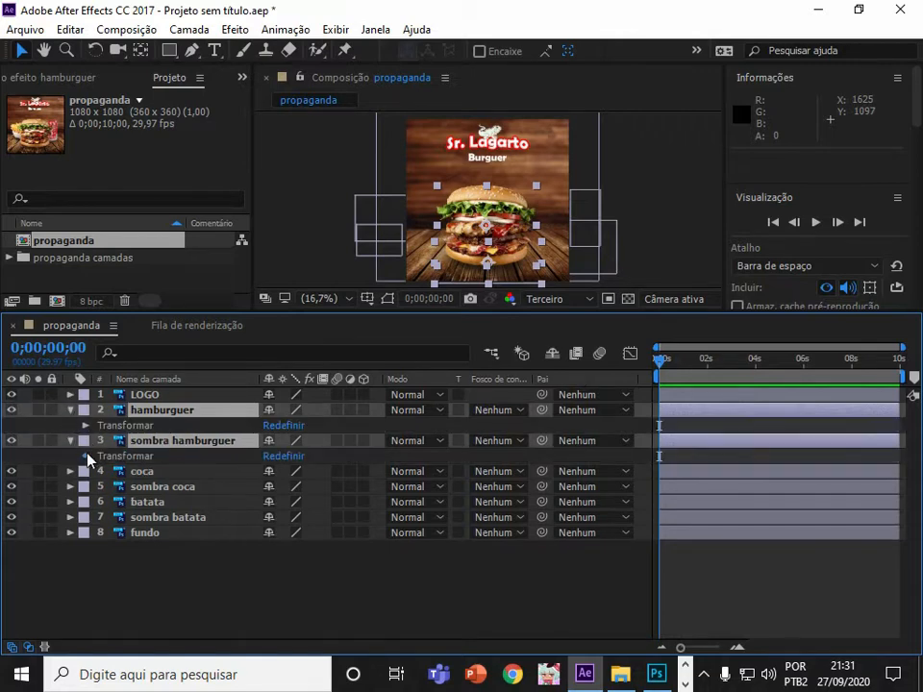
left_click(86, 456)
left_click(85, 425)
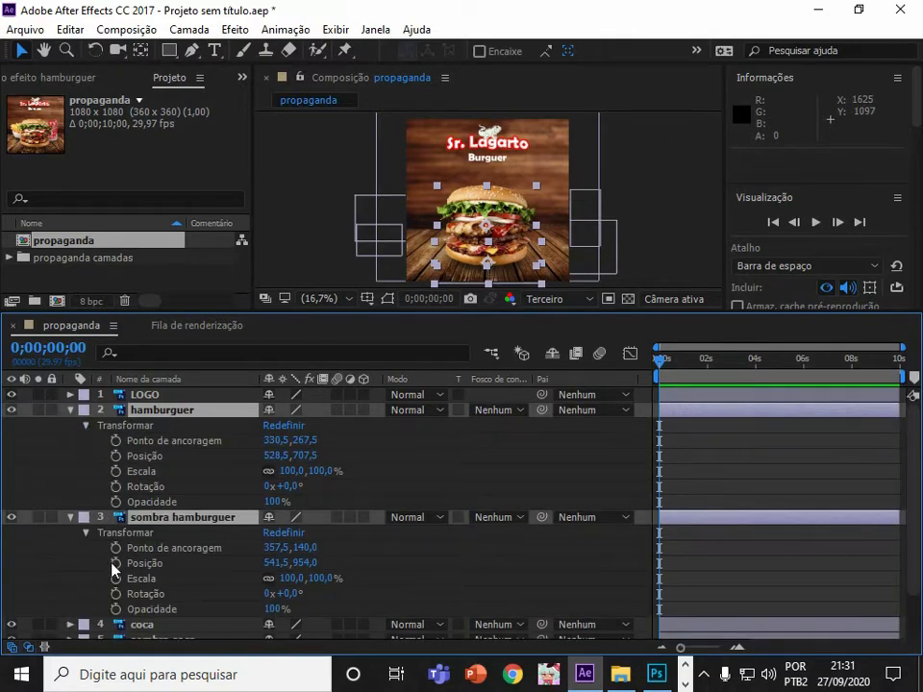
key("alt+shift+p")
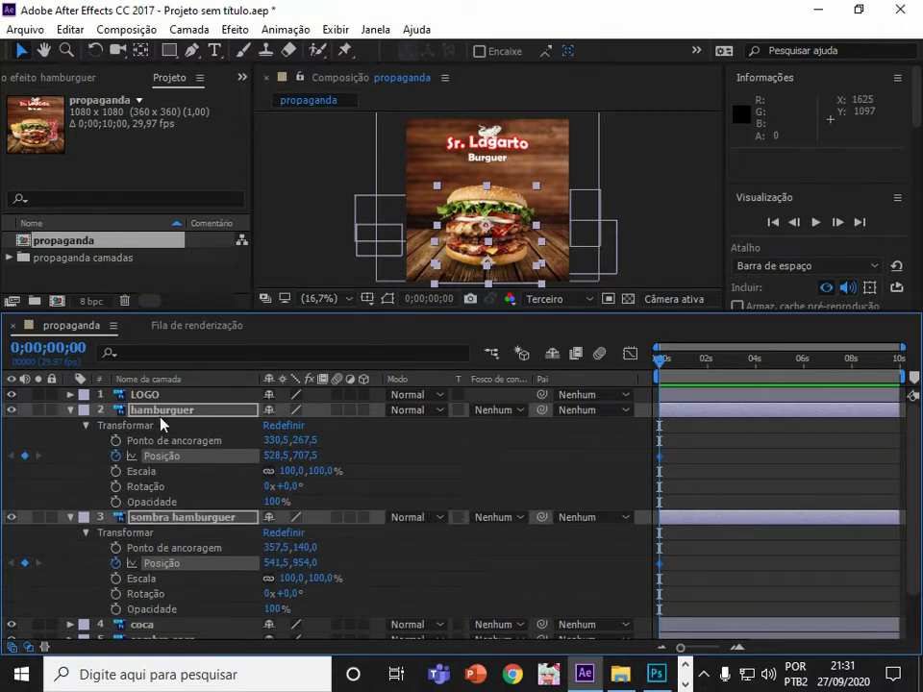
At 0;00;02;00, shift both hamburger layers upward, setting hamburguer's Y position to -297,5.
left_click_drag(659, 358, 706, 360)
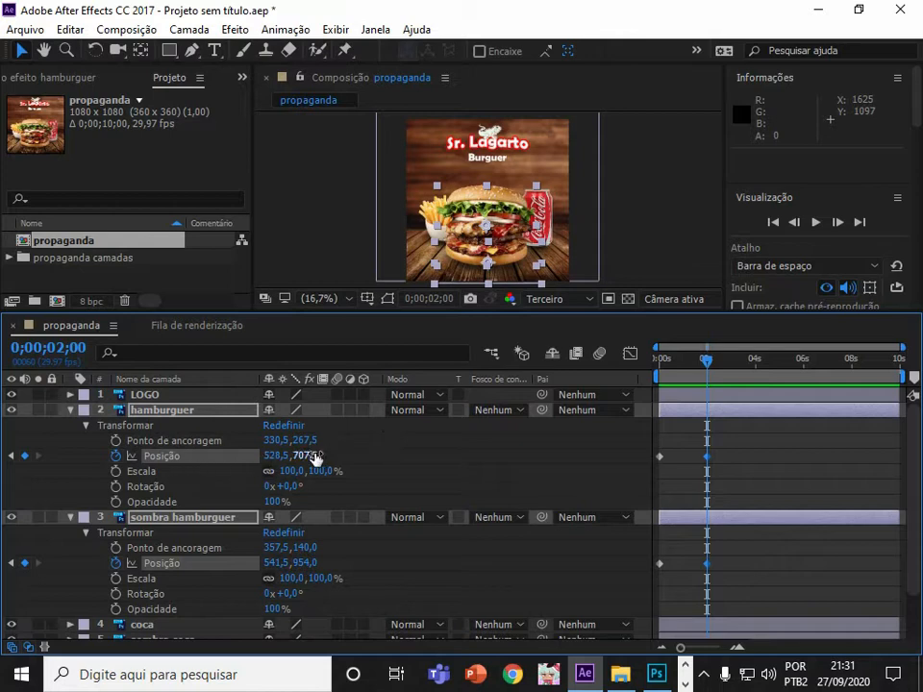
left_click_drag(313, 455, 125, 448)
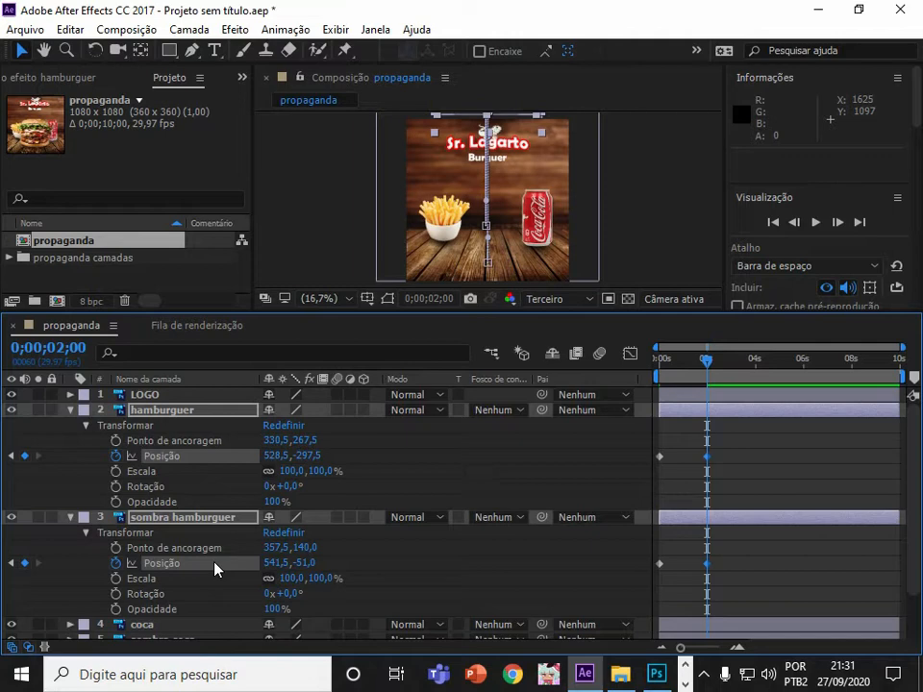
Preview the hamburger animation from the start.
left_click_drag(707, 361, 599, 353)
left_click(816, 222)
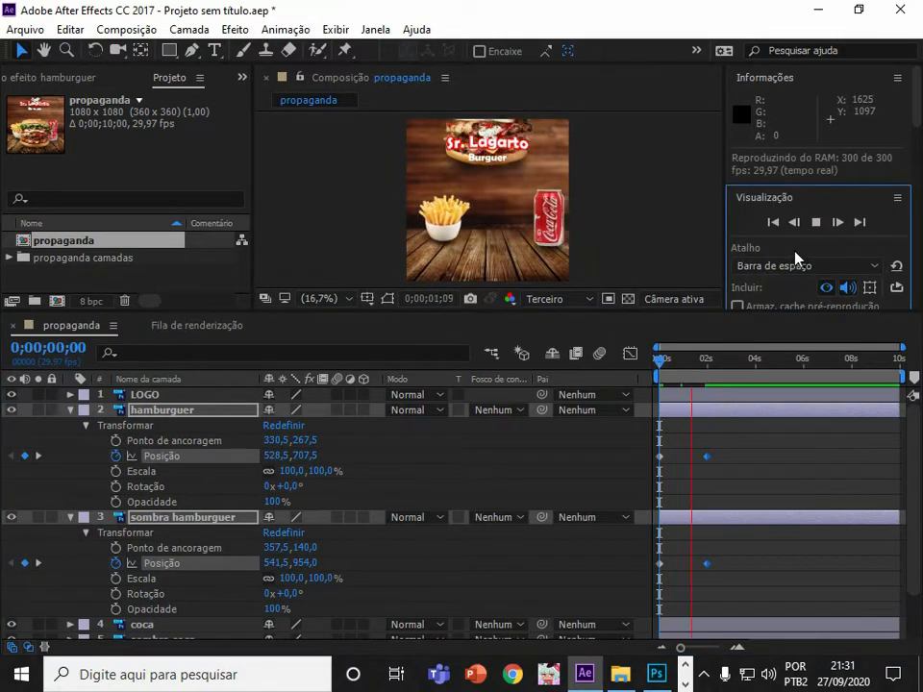
left_click(816, 222)
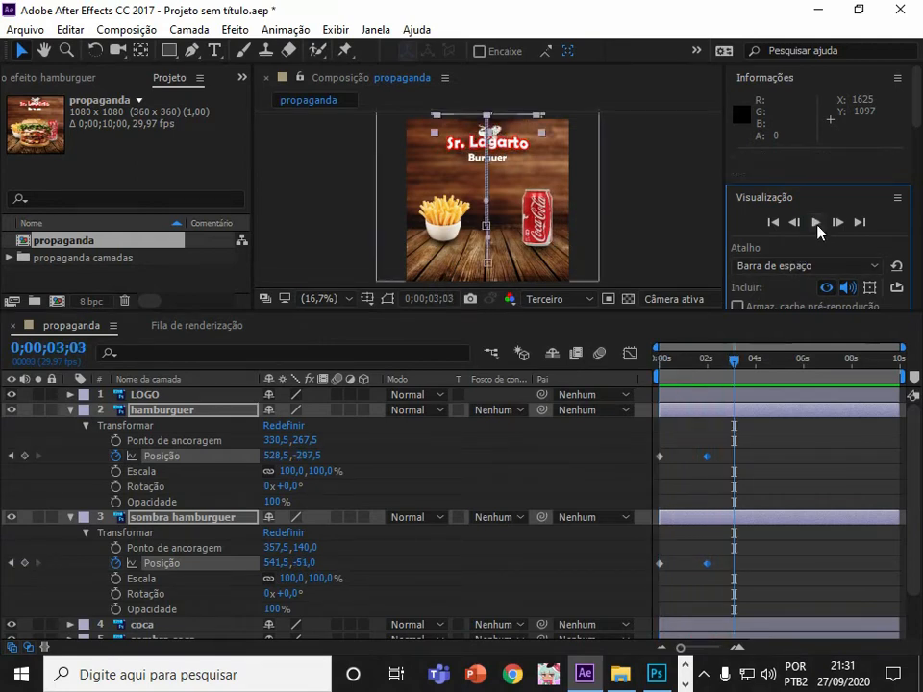
Undo the upward shift at 0;00;02;00 and add Position keyframes there at the original positions for both hamburger layers.
left_click_drag(737, 351, 630, 371)
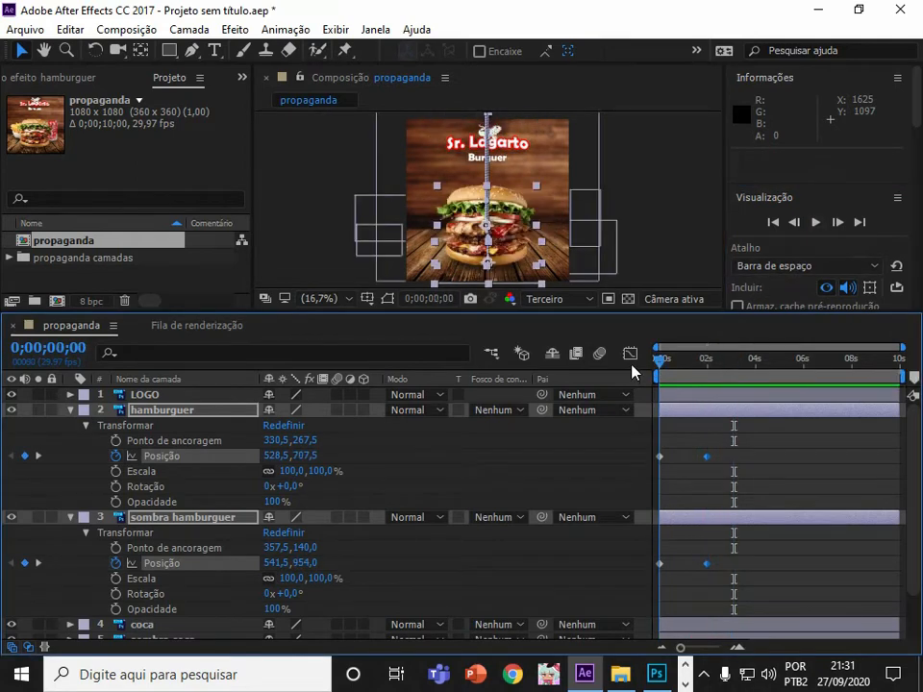
left_click(711, 370)
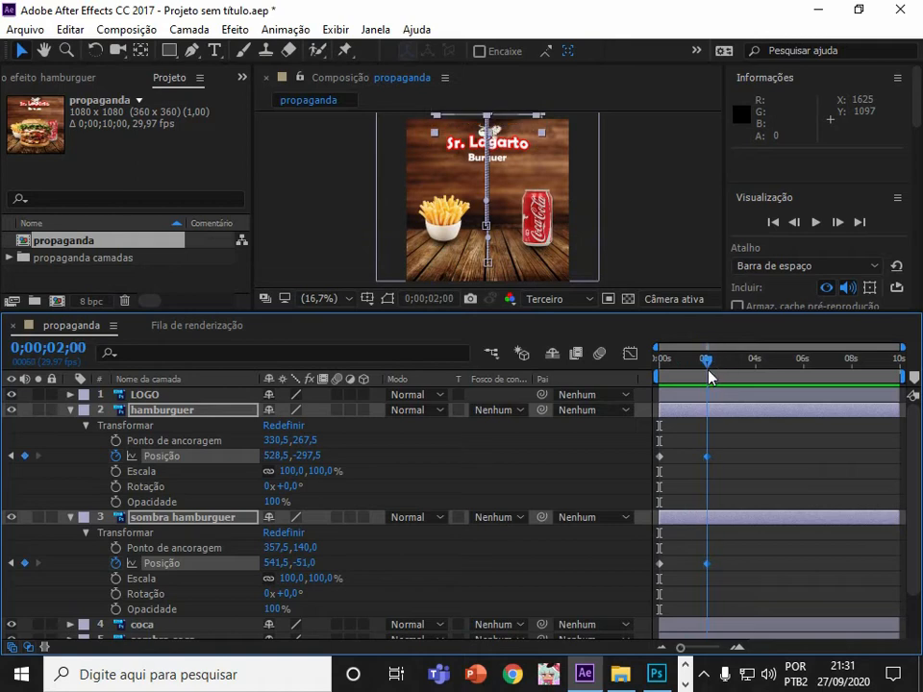
key("ctrl+z")
key("ctrl+z")
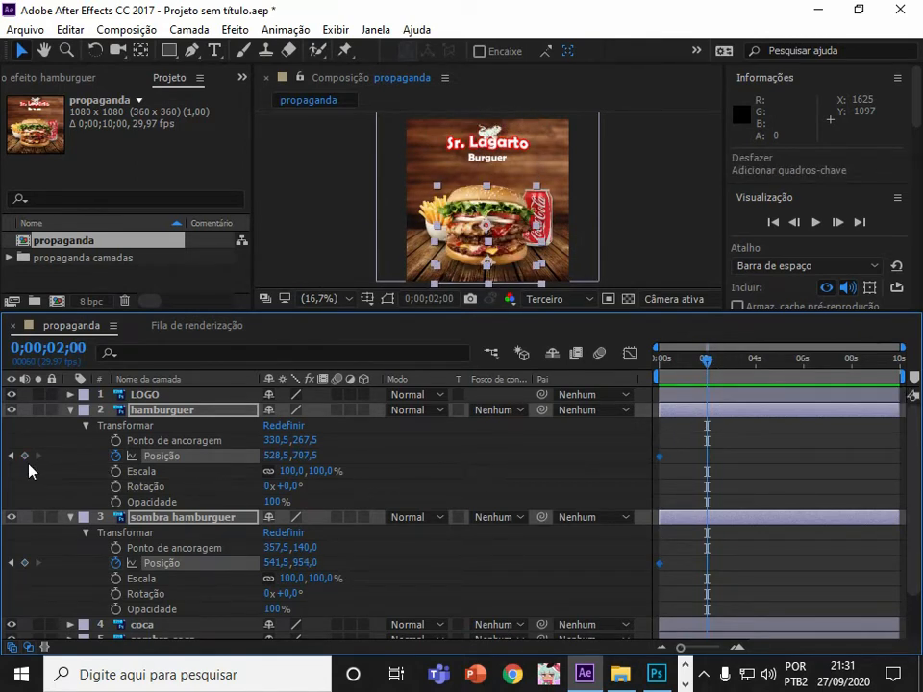
left_click(25, 563)
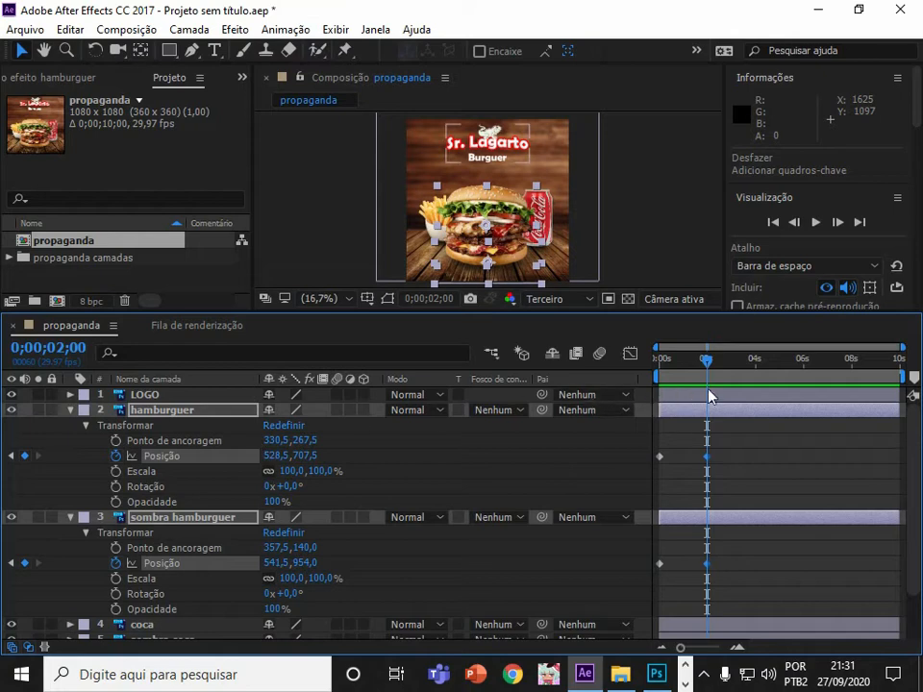
At the composition start, move both hamburger layers off-canvas above, setting hamburguer's Y position to -352,5.
left_click(651, 366)
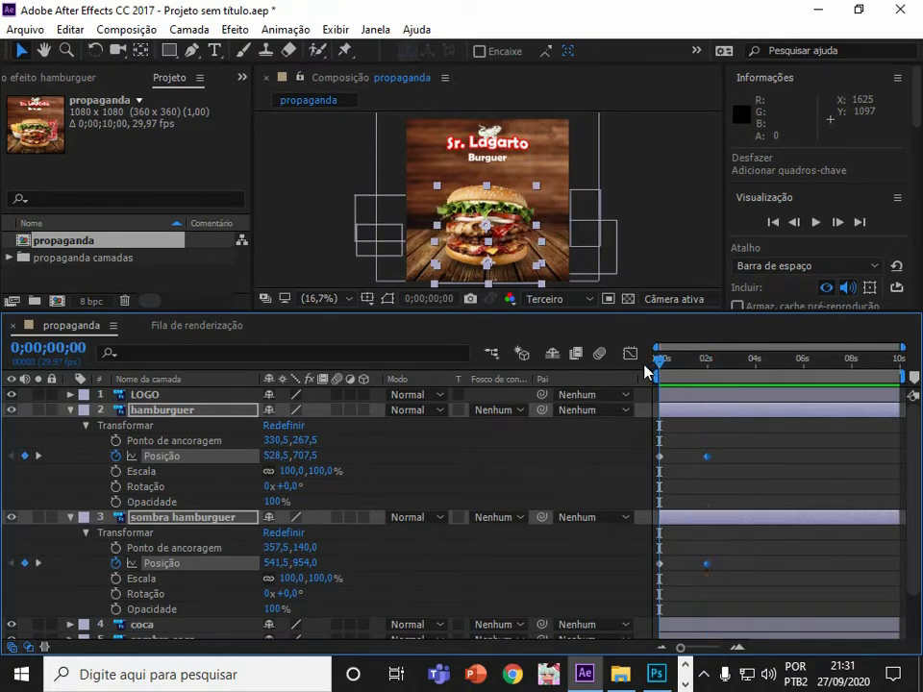
left_click_drag(304, 458, 381, 445)
left_click_drag(314, 457, 36, 459)
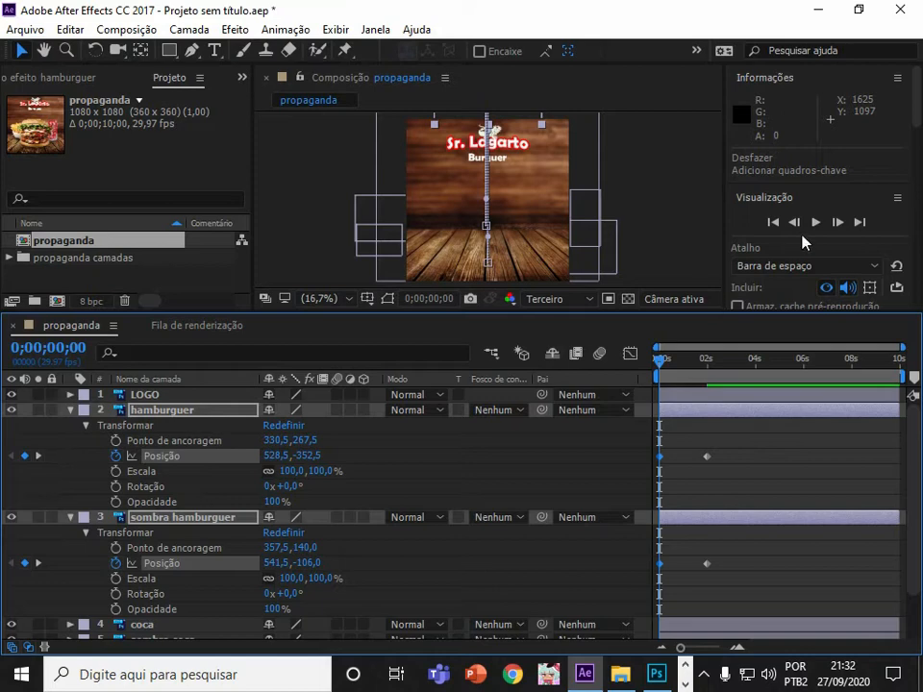
Preview the hamburger drop-in animation and scrub through its first seconds.
left_click(820, 222)
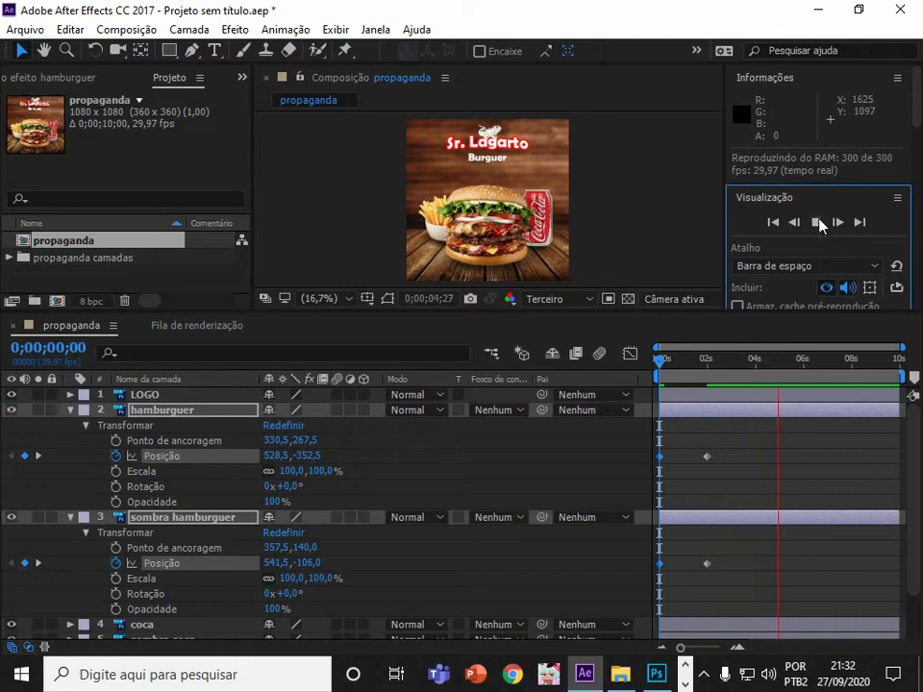
left_click(818, 222)
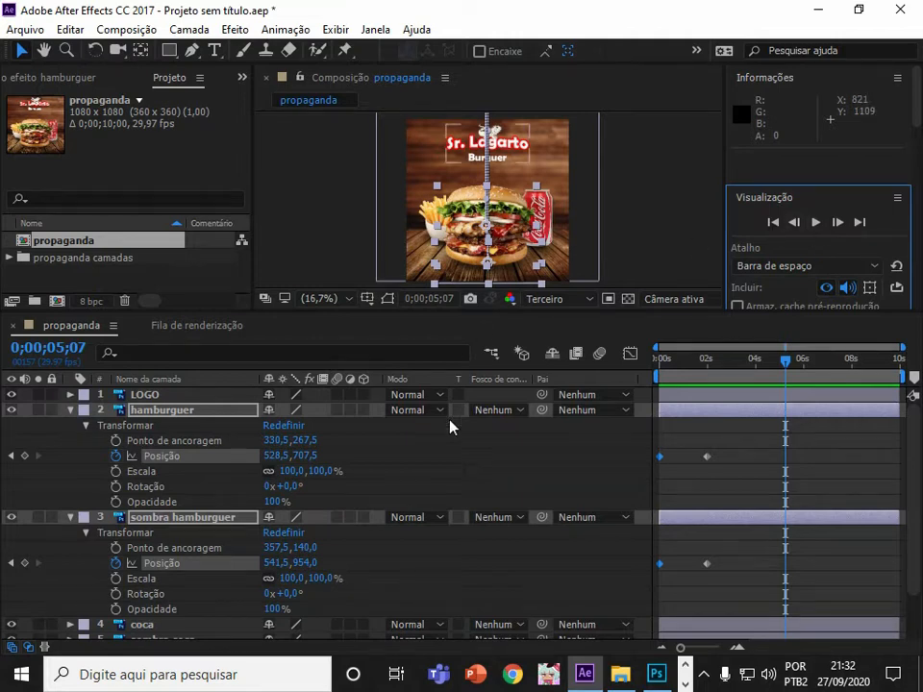
left_click_drag(785, 362, 644, 375)
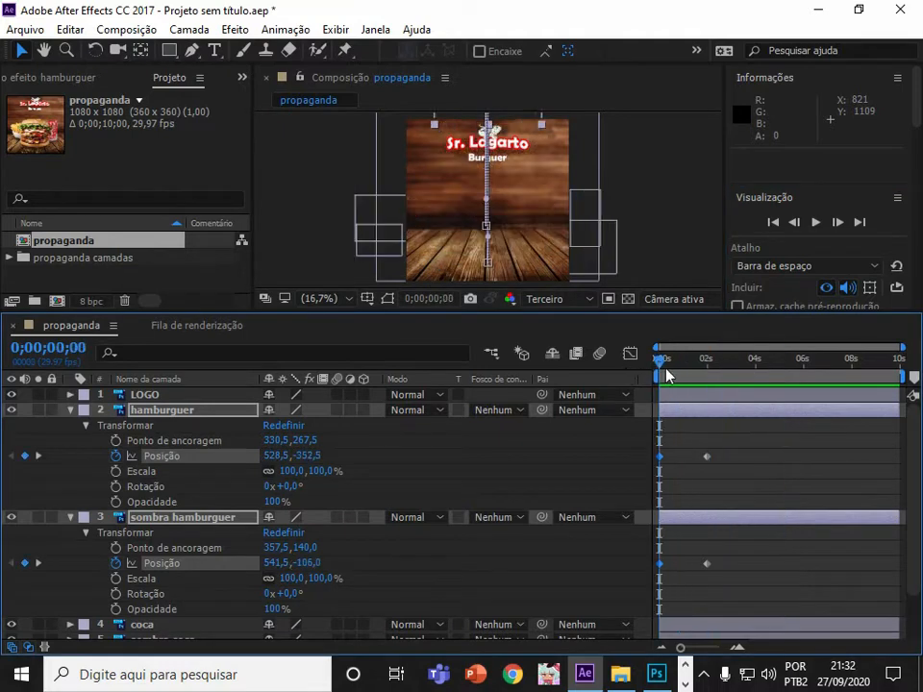
left_click_drag(662, 364, 680, 371)
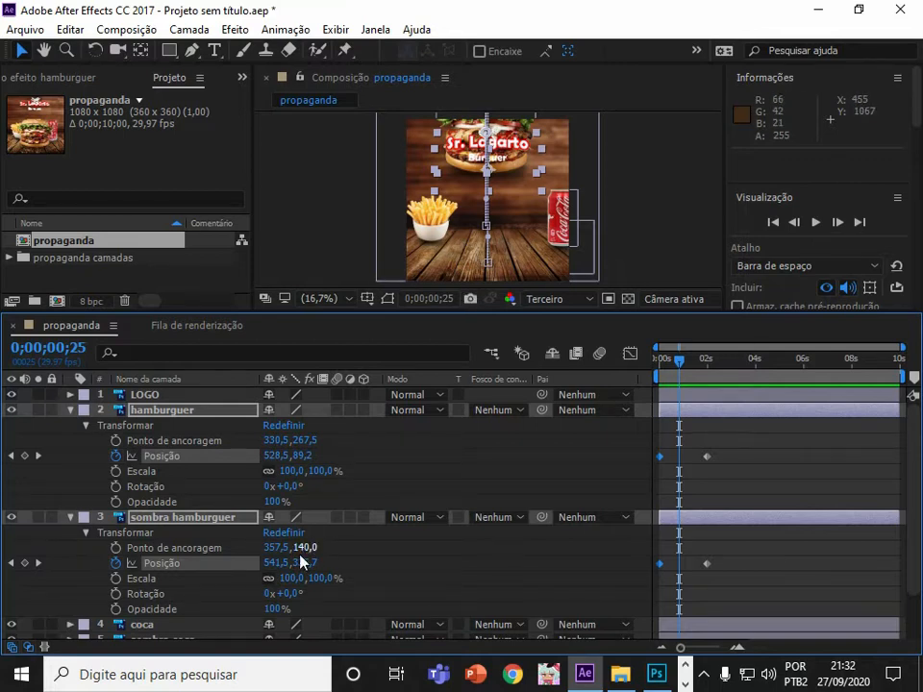
left_click_drag(688, 351, 658, 355)
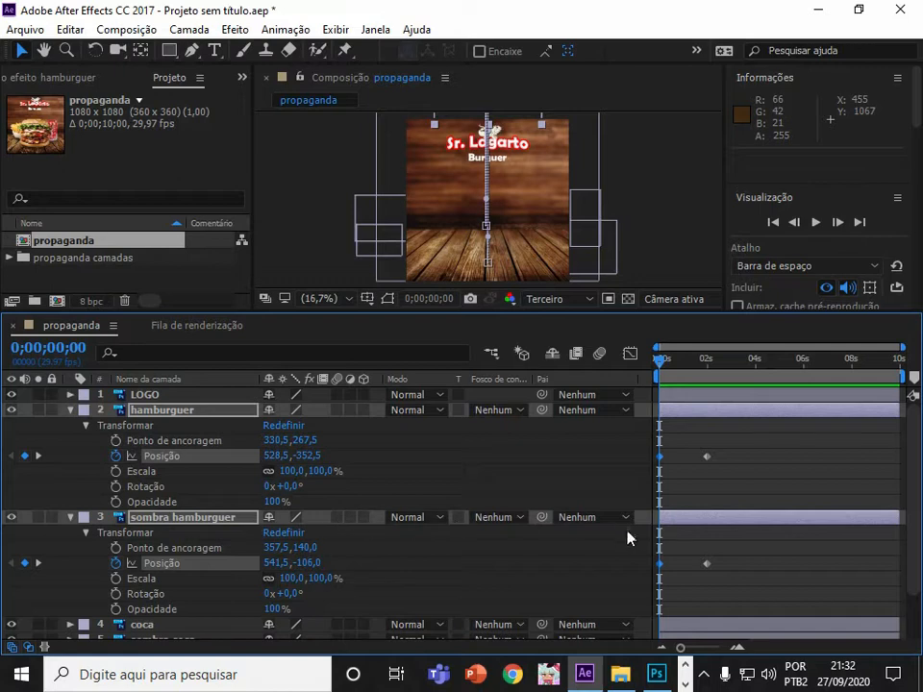
left_click_drag(672, 375, 694, 388)
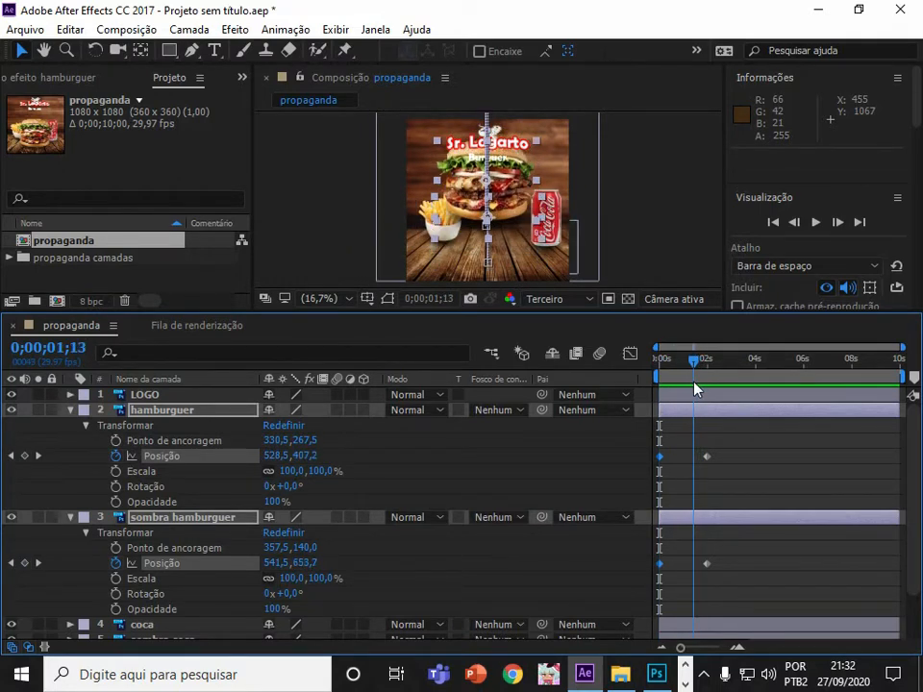
Trim the sombra hamburguer layer so it starts at about 0;00;01;07.
left_click(192, 394)
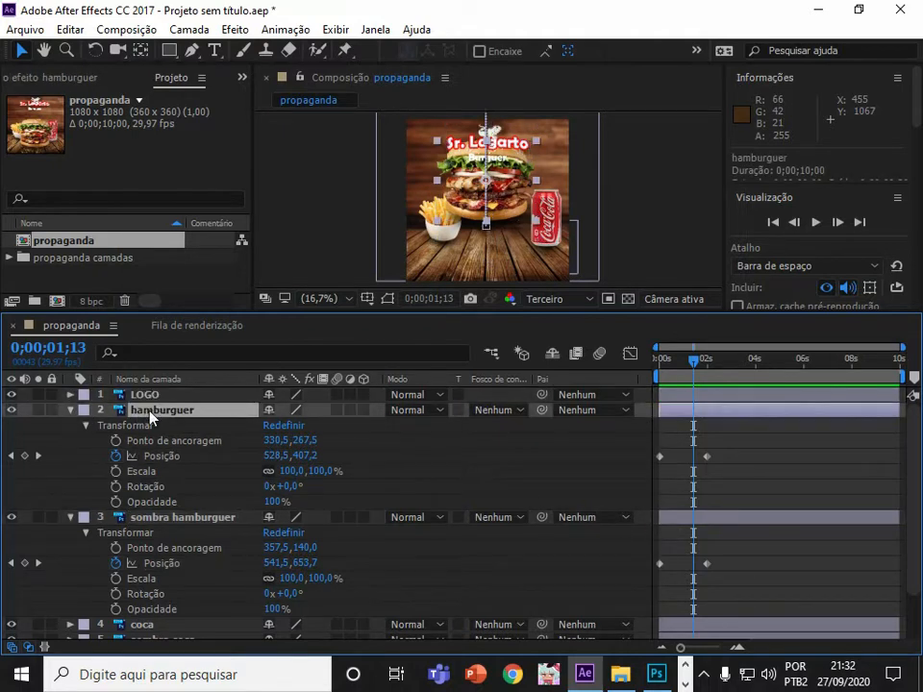
left_click(176, 519)
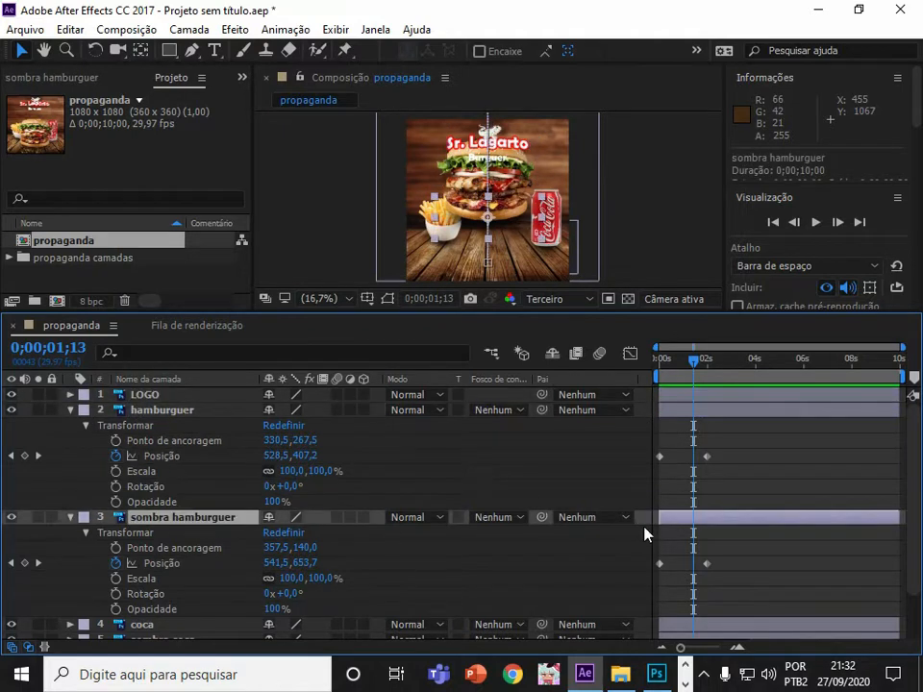
left_click_drag(656, 518, 682, 530)
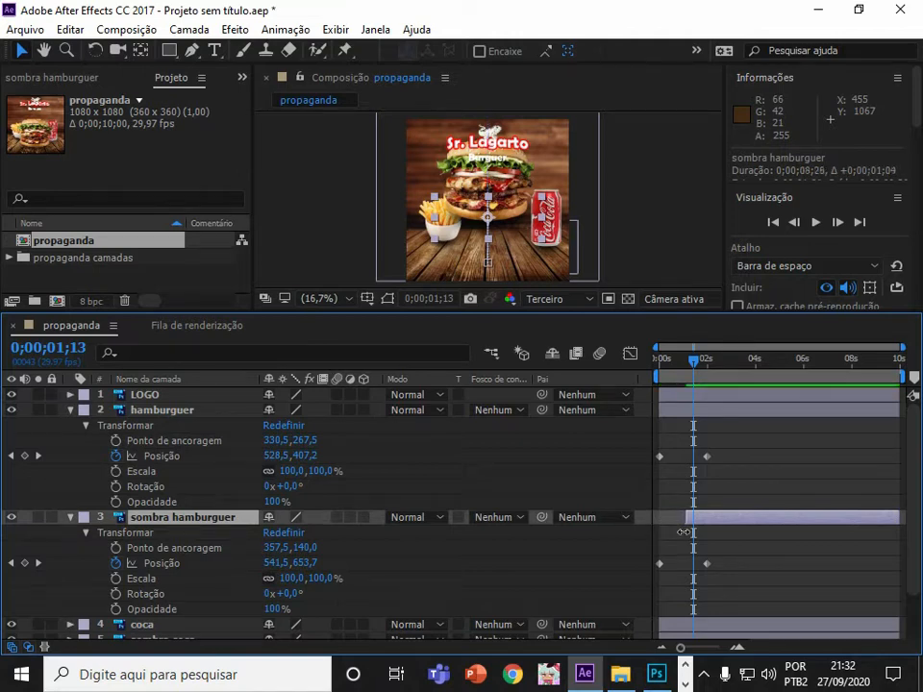
left_click_drag(682, 362, 686, 391)
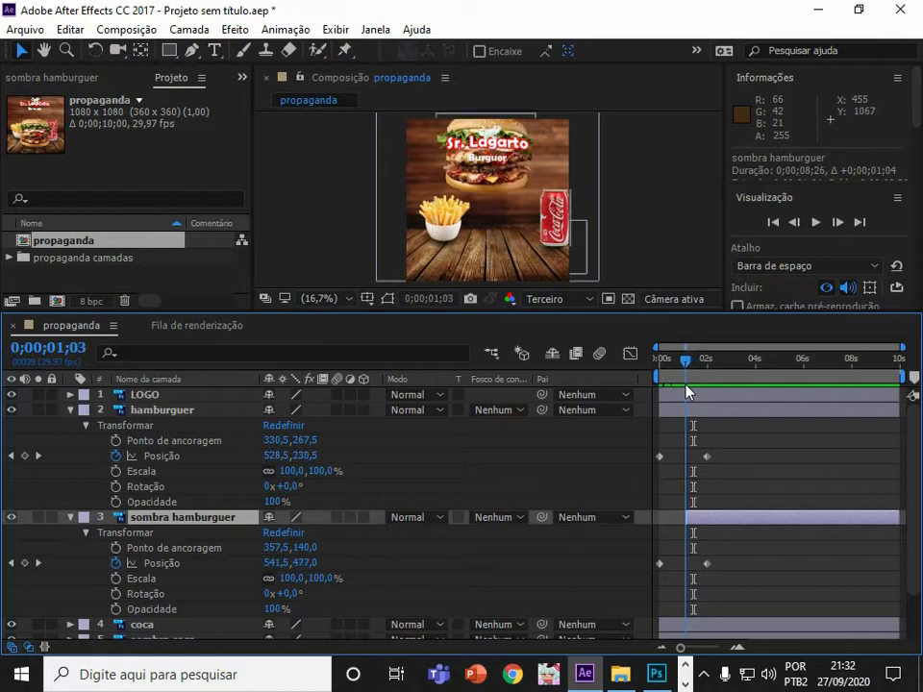
left_click_drag(685, 520, 688, 520)
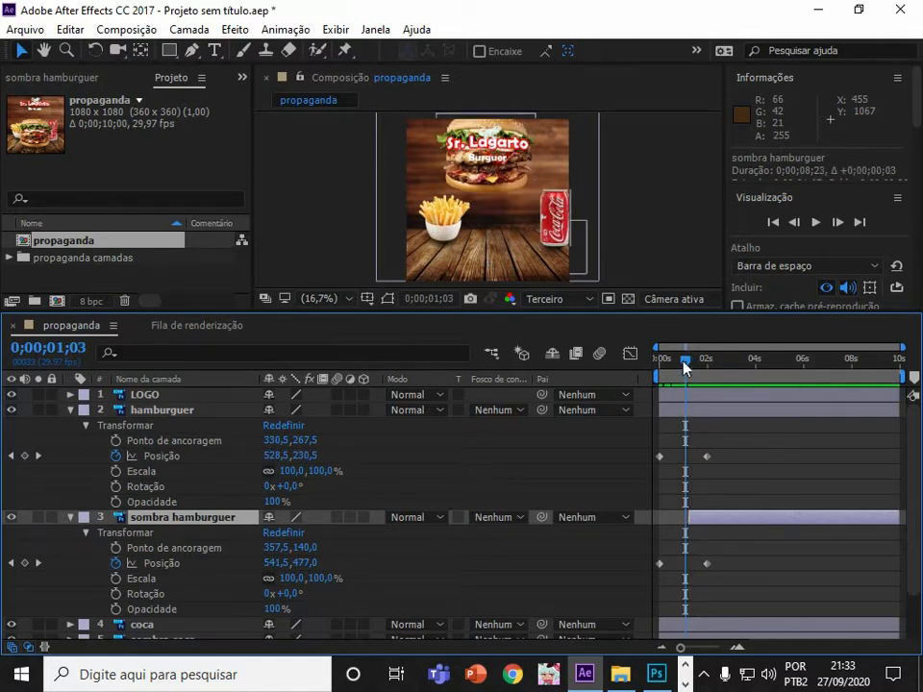
left_click_drag(684, 371, 690, 362)
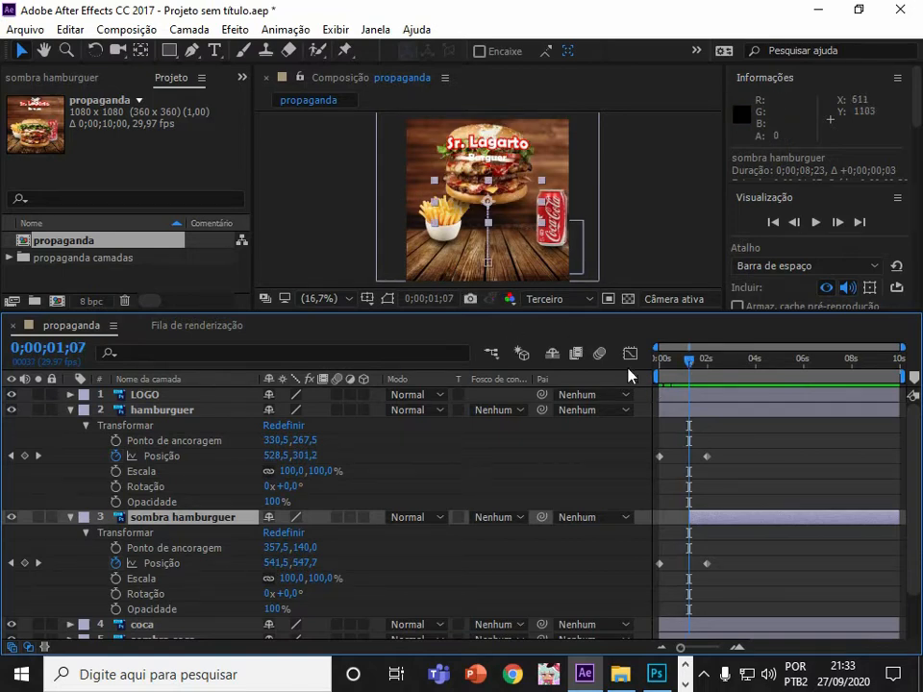
Move sombra hamburguer's first Position keyframe to 0;00;01;07 and drag the shadow down to 535,5,794,0.
left_click_drag(660, 565, 687, 577)
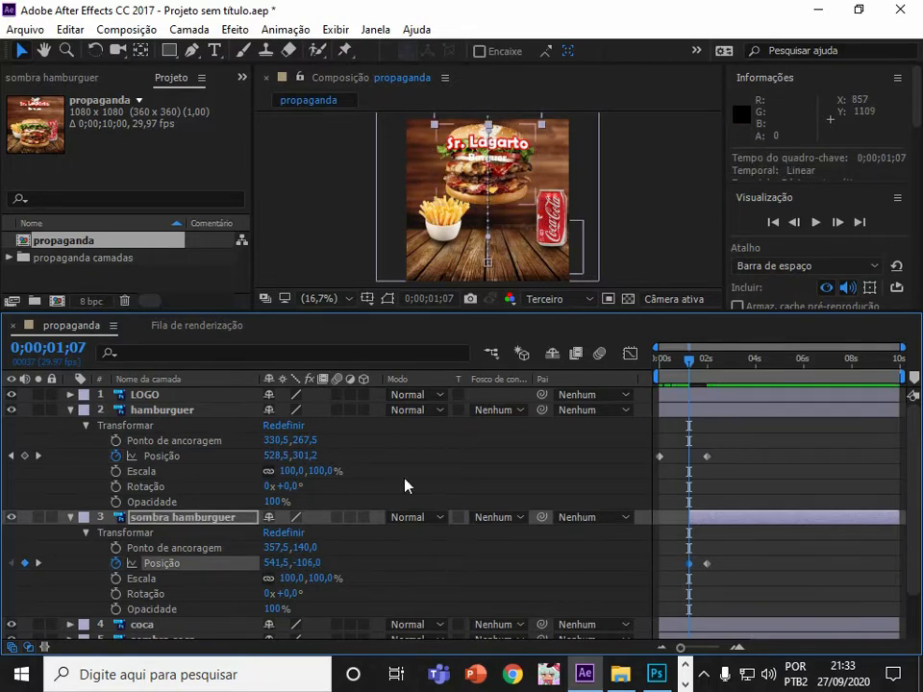
left_click_drag(515, 123, 515, 260)
Preview the animation from the composition start.
left_click_drag(688, 362, 608, 388)
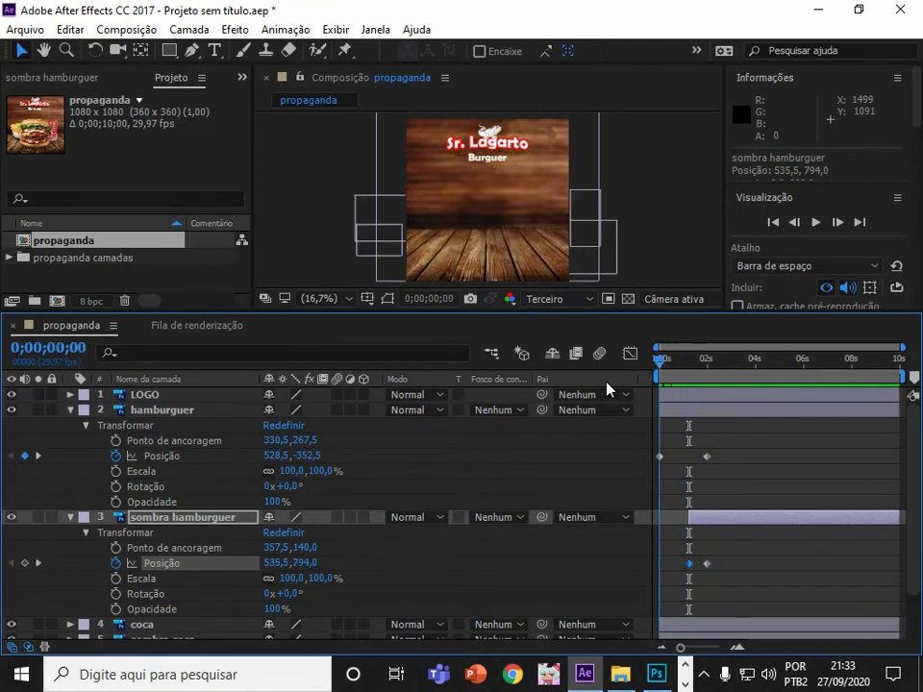
left_click(817, 224)
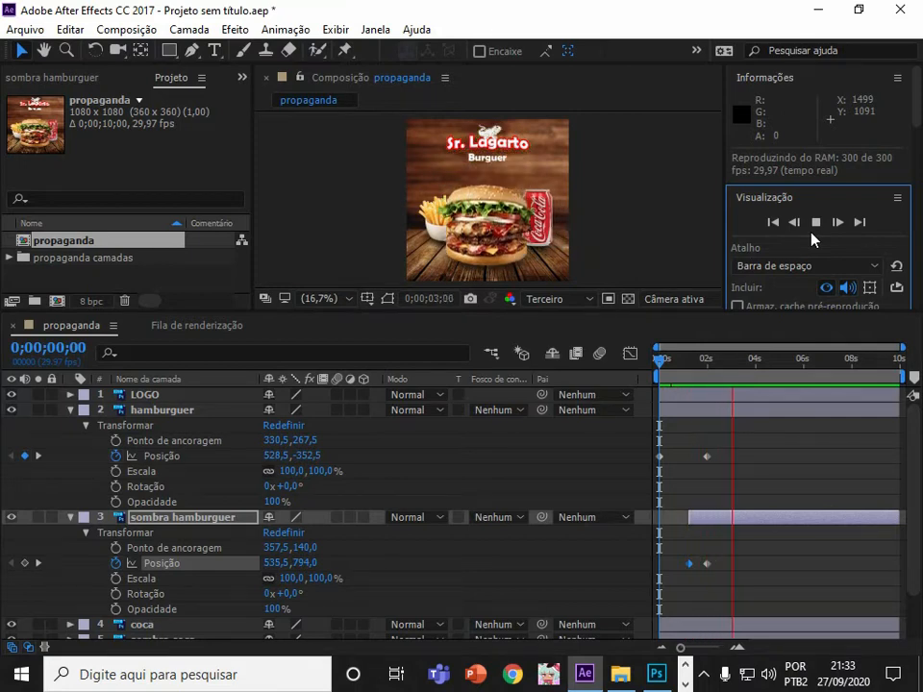
At 0;00;01;07, start an Opacity keyframe at 100% on sombra hamburguer.
left_click_drag(727, 368, 689, 386)
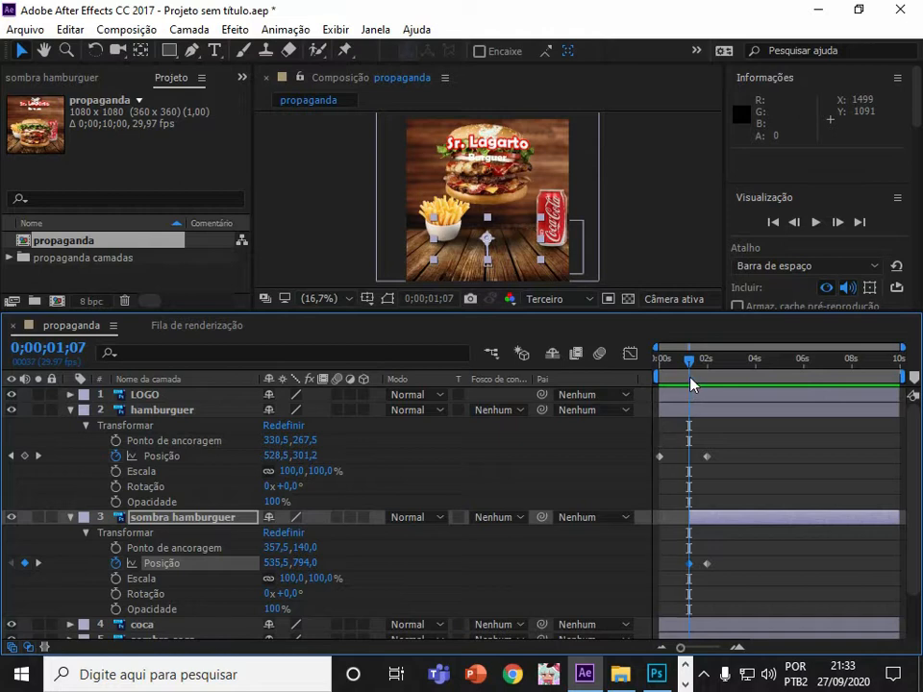
left_click(116, 611)
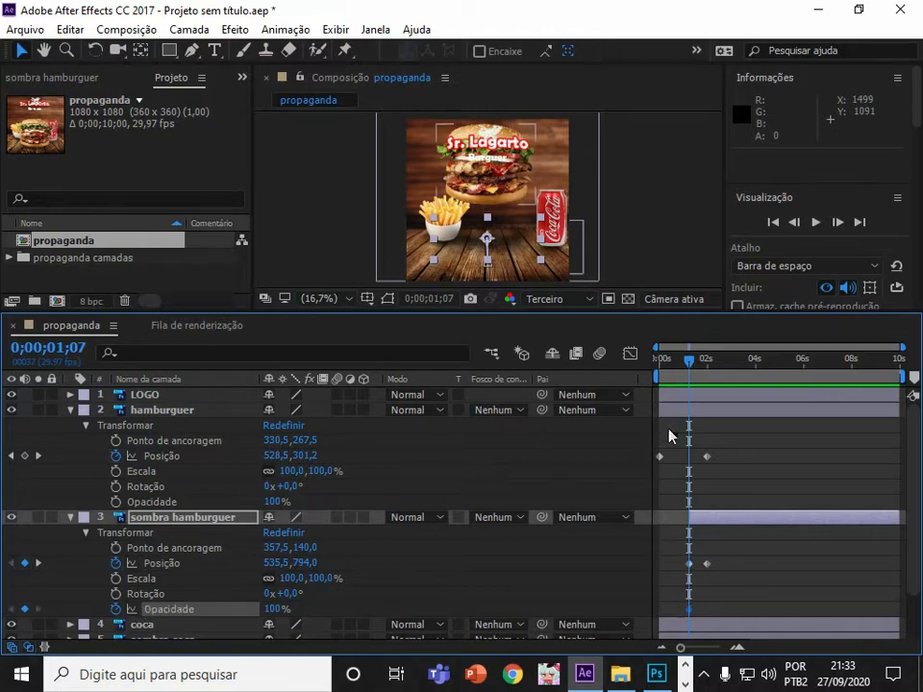
Set sombra hamburguer's opacity to 40% at 0;00;01;07 and preview the animation.
left_click(706, 370)
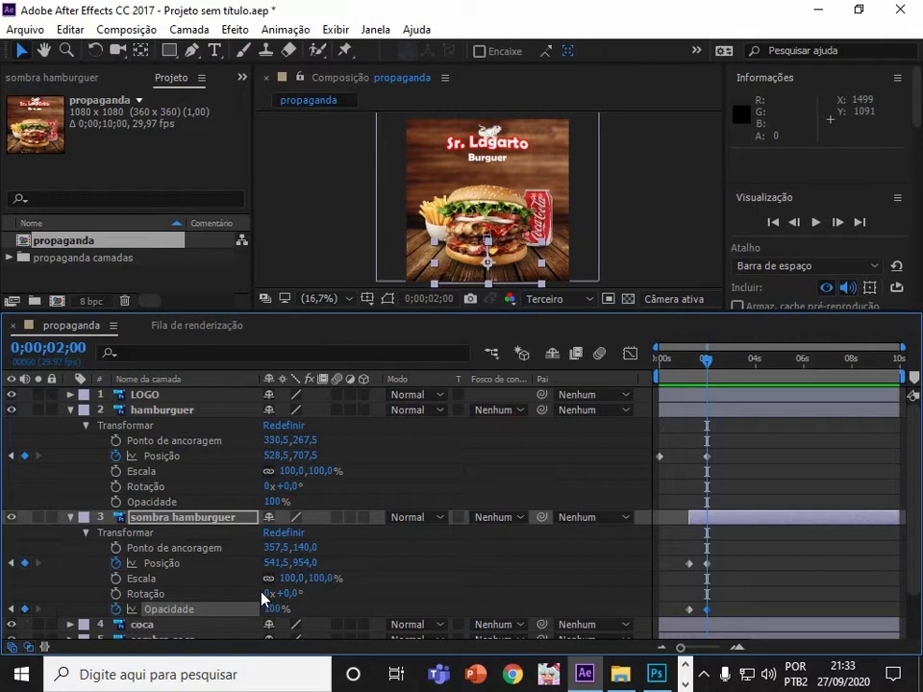
left_click_drag(719, 380, 690, 363)
left_click_drag(269, 609, 221, 607)
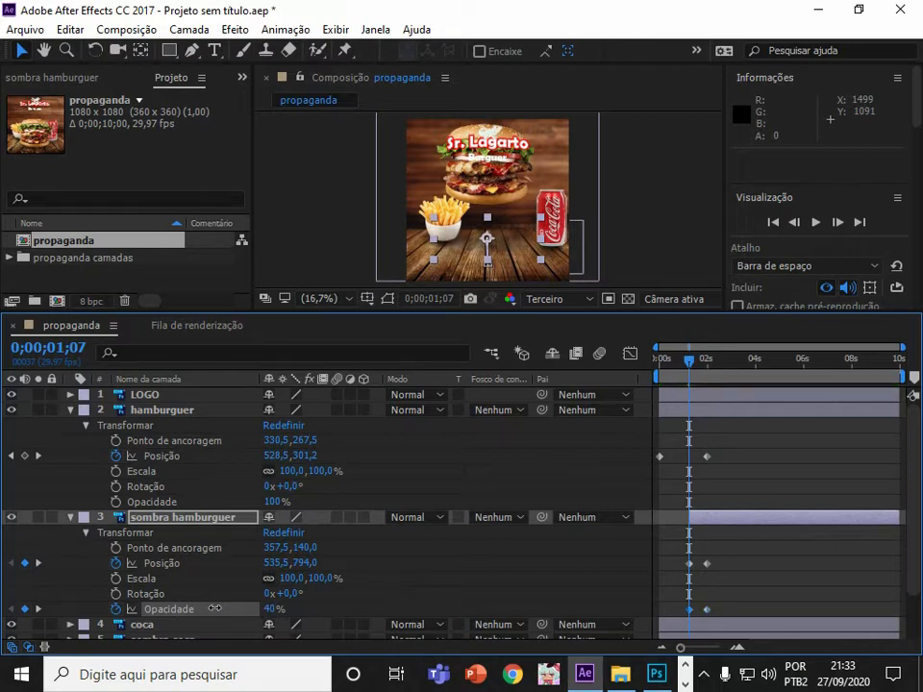
left_click(816, 223)
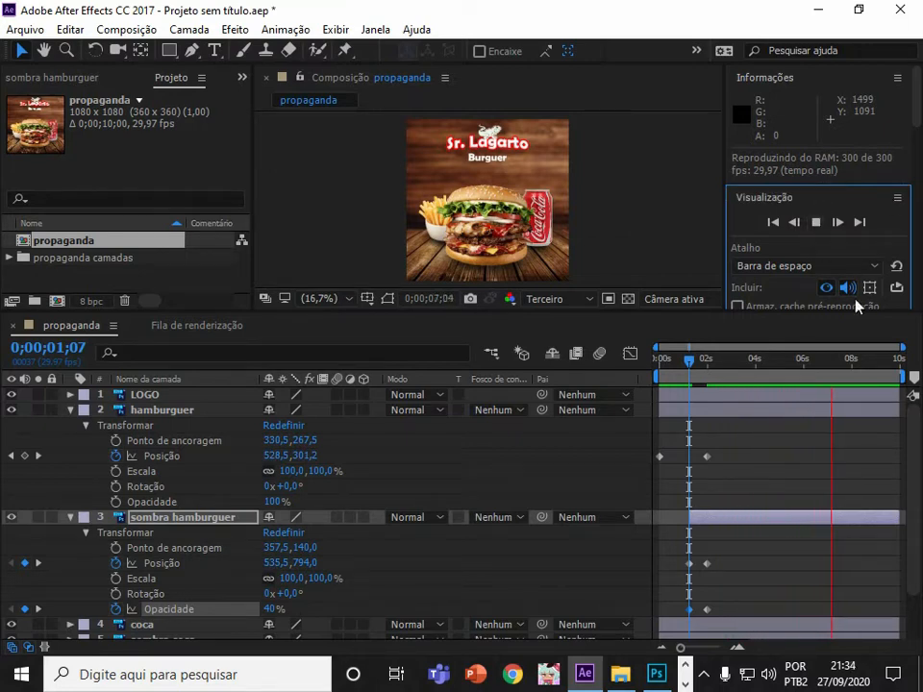
Collapse the burger layers and trim the LOGO layer so it starts at about 0;00;02;07.
left_click(70, 410)
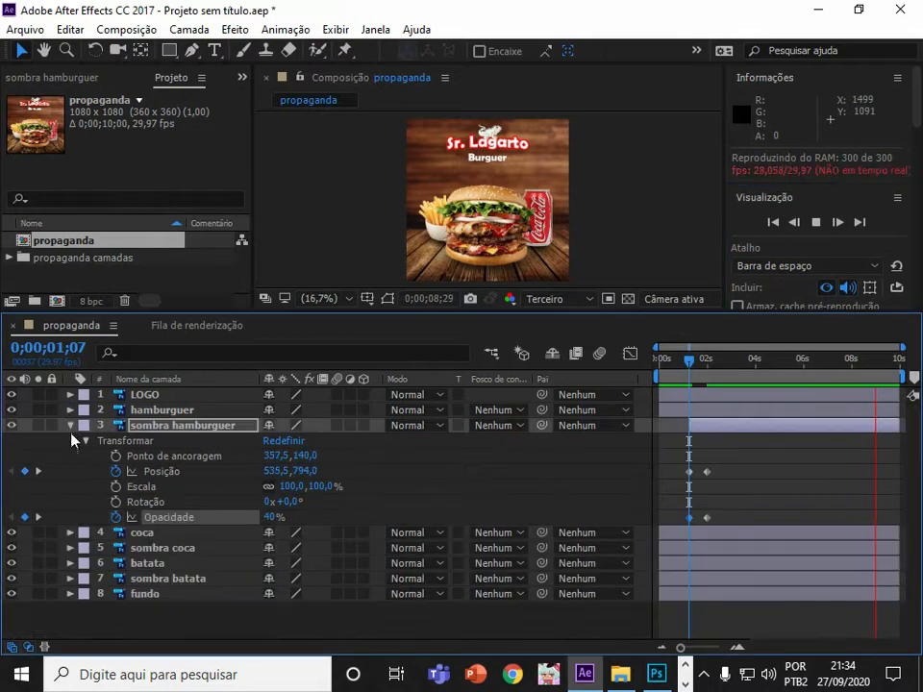
left_click(70, 425)
left_click(140, 394)
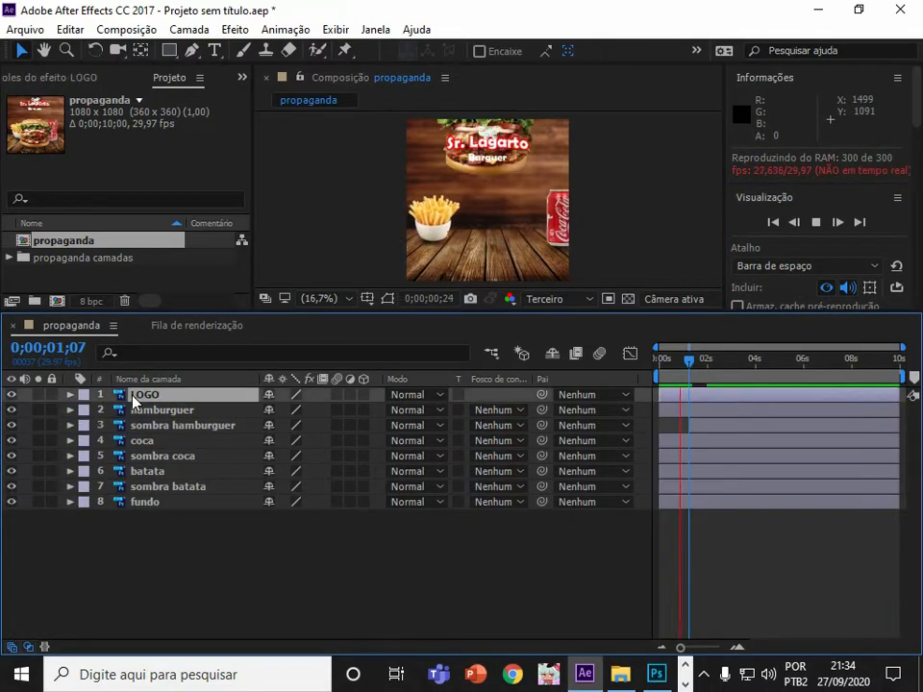
mouse_move(708, 363)
left_mouse_down()
mouse_move(631, 359)
mouse_move(730, 371)
mouse_move(618, 363)
mouse_move(739, 368)
mouse_move(654, 363)
mouse_move(737, 363)
mouse_move(654, 363)
mouse_move(699, 360)
mouse_move(690, 361)
mouse_move(715, 363)
mouse_move(720, 369)
mouse_move(703, 366)
mouse_move(713, 370)
left_mouse_up()
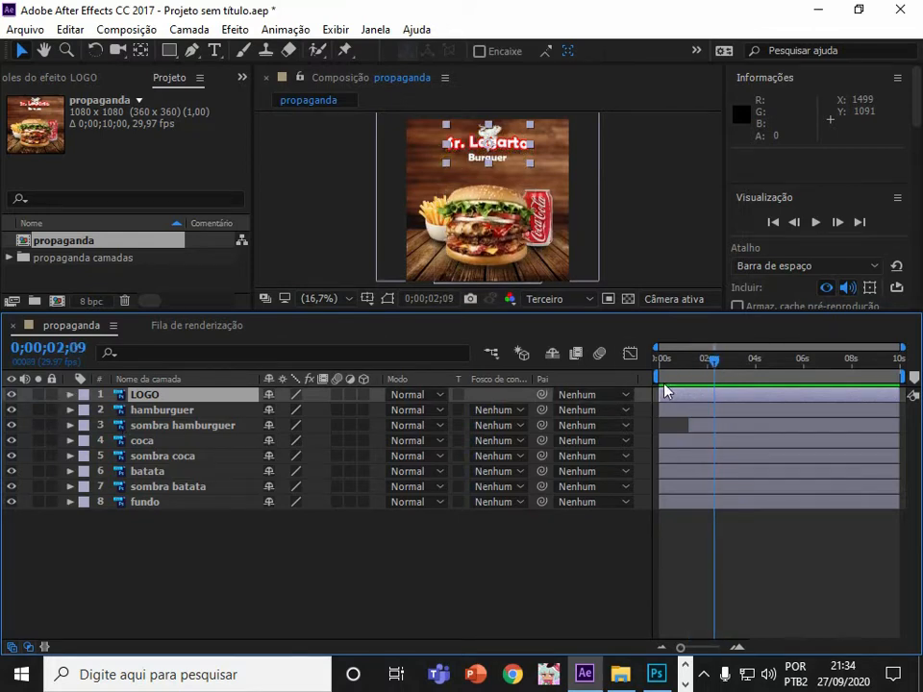
left_click_drag(661, 400, 714, 409)
left_click_drag(715, 363, 714, 410)
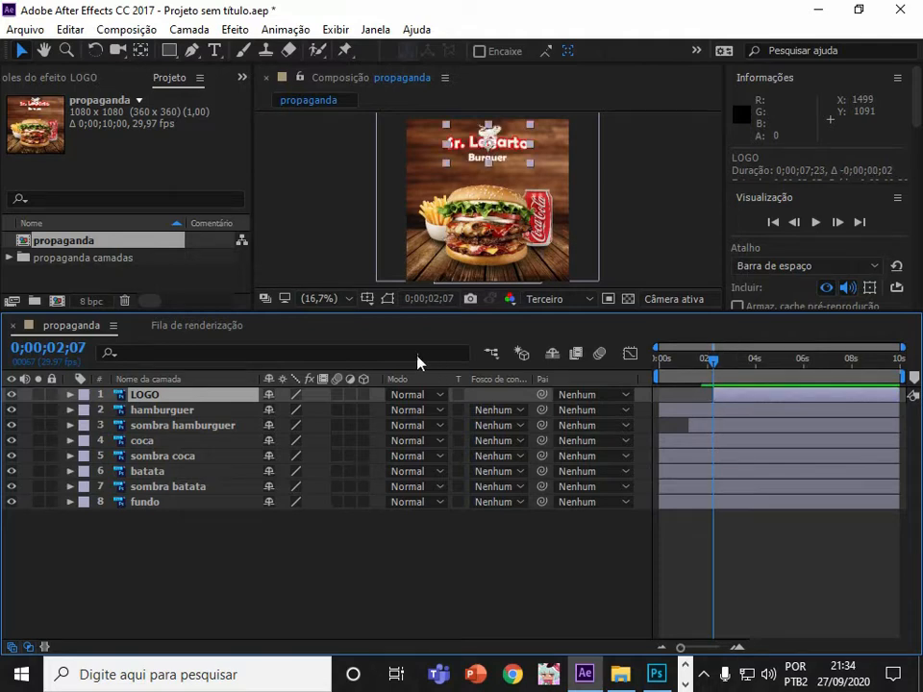
Expand LOGO's Transform properties and add Scale keyframes at 0;00;02;07 and 0;00;03;08.
left_click(70, 394)
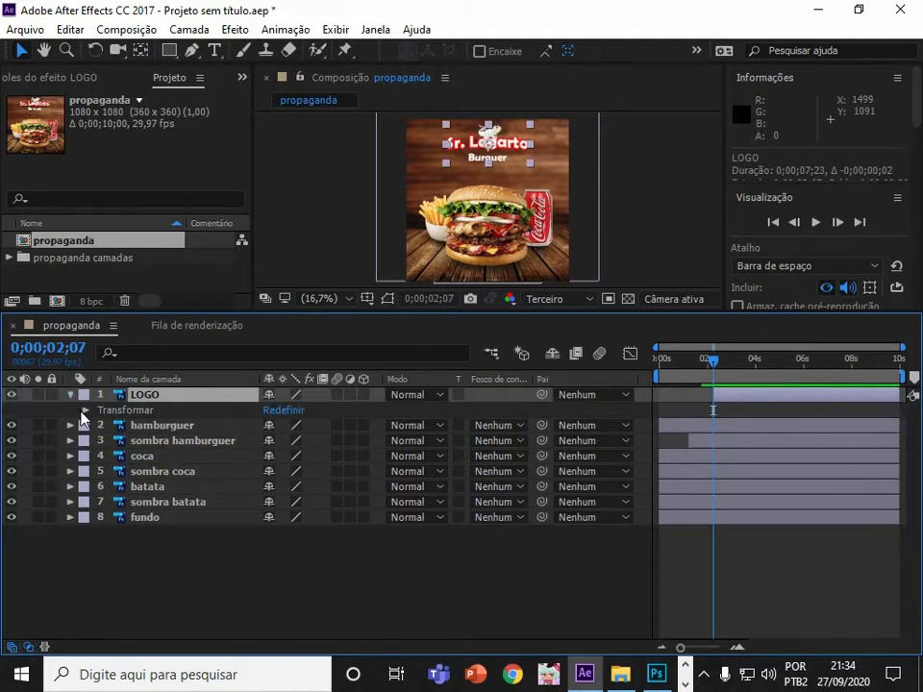
left_click(86, 411)
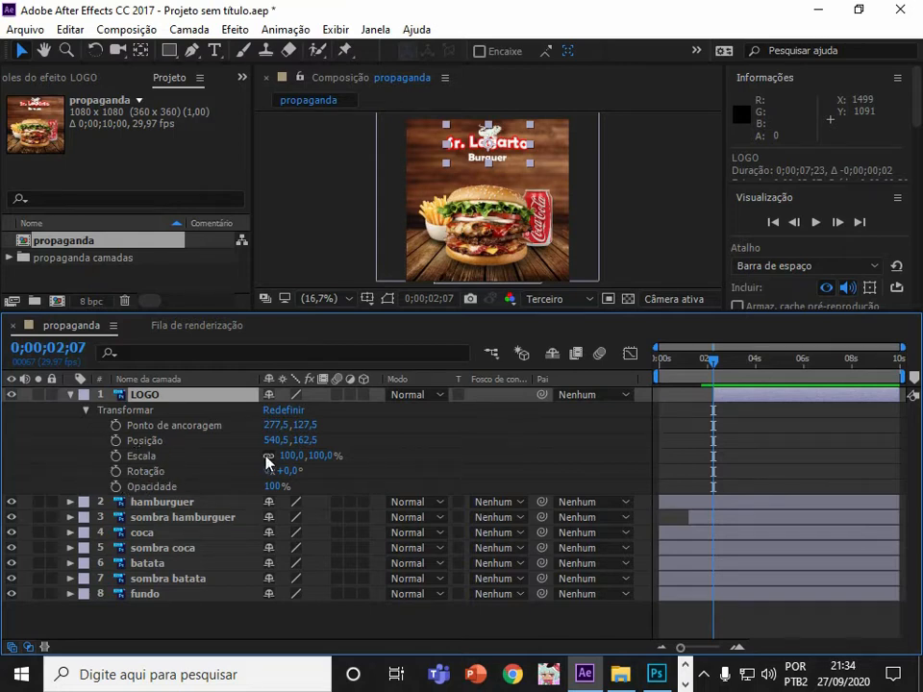
left_click(116, 456)
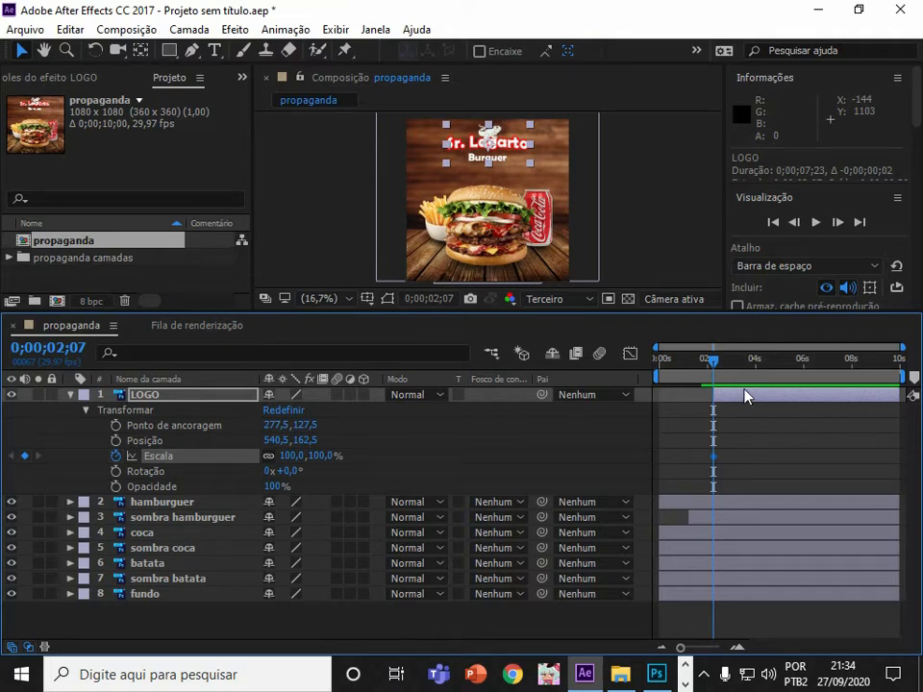
mouse_move(744, 363)
left_mouse_down()
mouse_move(760, 364)
mouse_move(710, 387)
mouse_move(738, 382)
left_mouse_up()
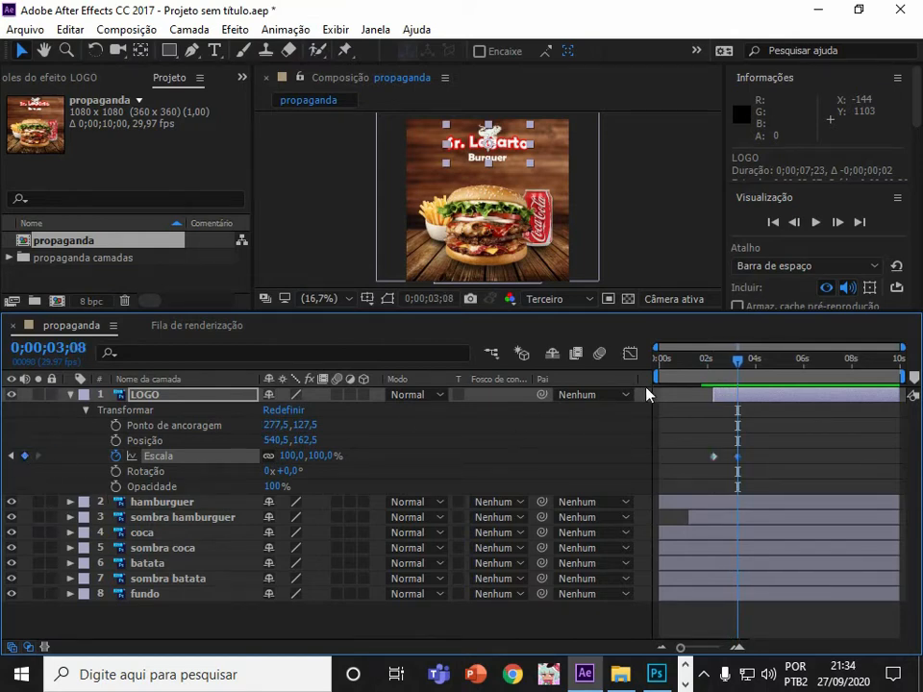
left_click_drag(735, 365, 709, 366)
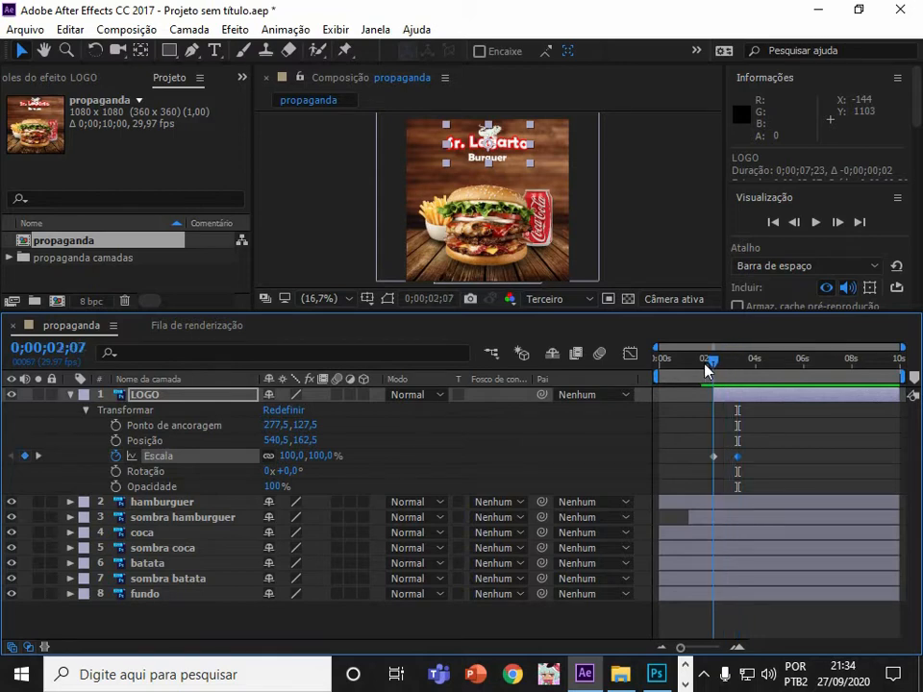
Add LOGO Rotation keyframes at 0;00;02;07 and 0;00;03;08.
left_click(117, 472)
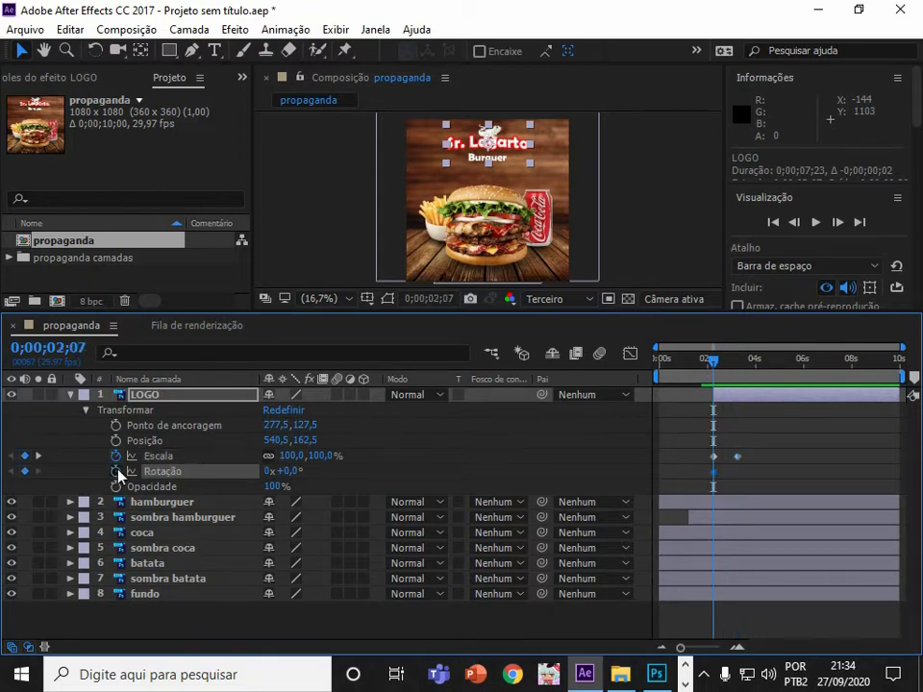
left_click_drag(713, 363, 736, 367)
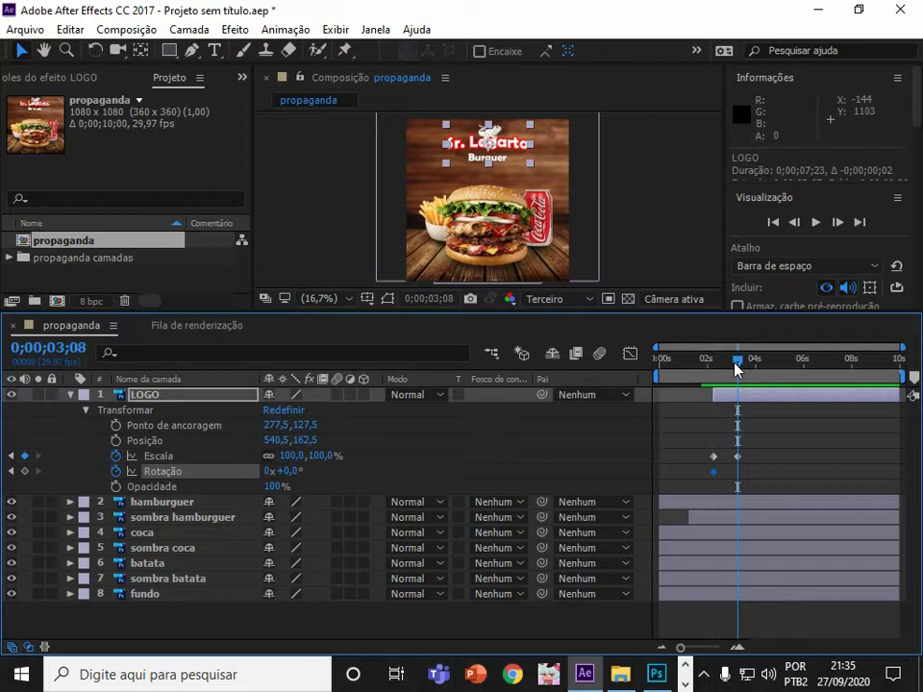
left_click(24, 471)
left_click_drag(737, 364, 712, 363)
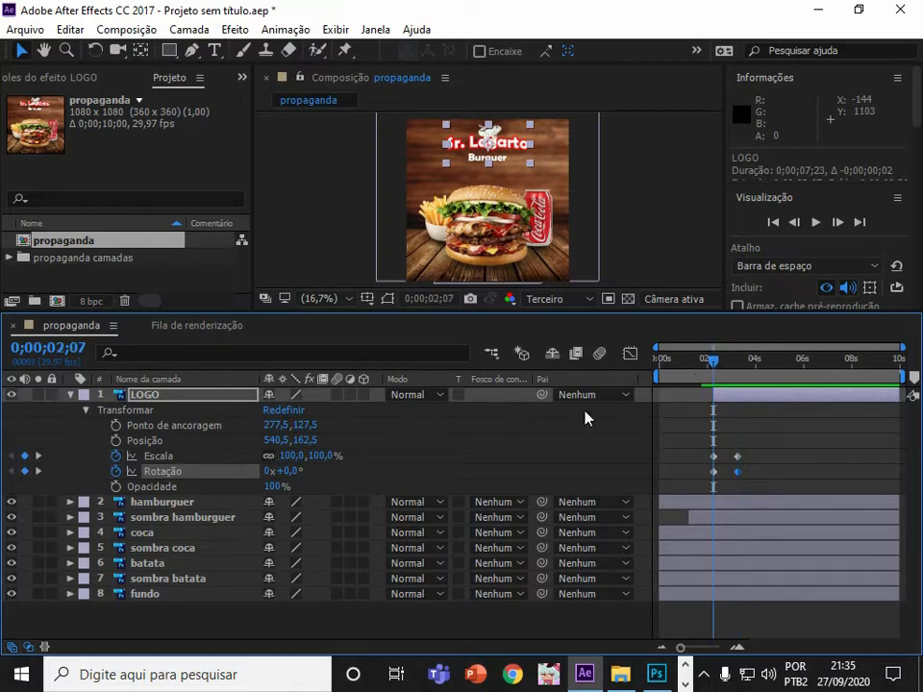
Add LOGO Opacity keyframes at 0;00;02;07 and 0;00;03;08, set the first to 0%, and preview.
left_click(115, 487)
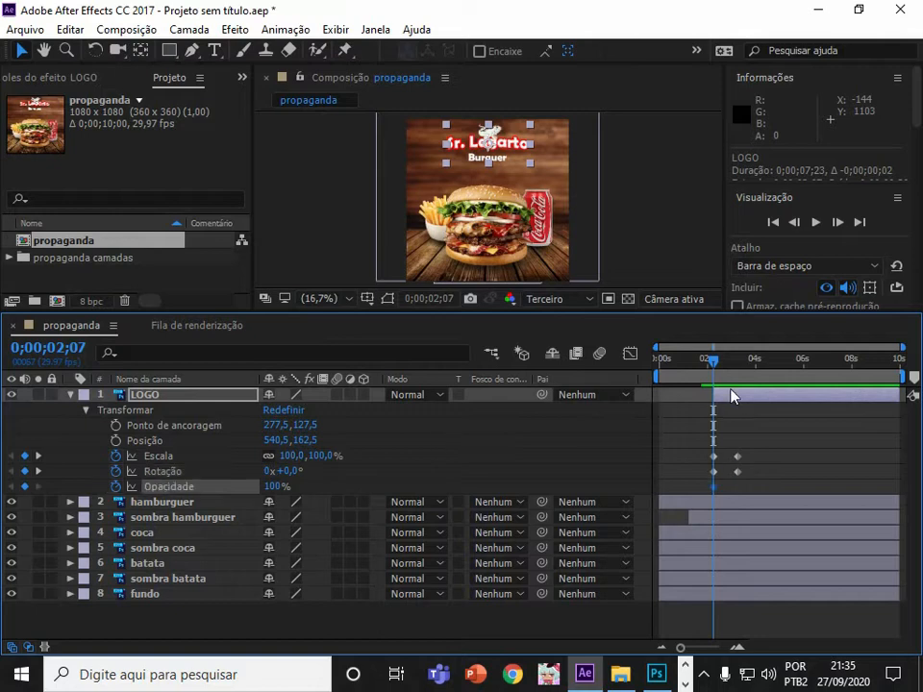
left_click_drag(722, 371, 744, 373)
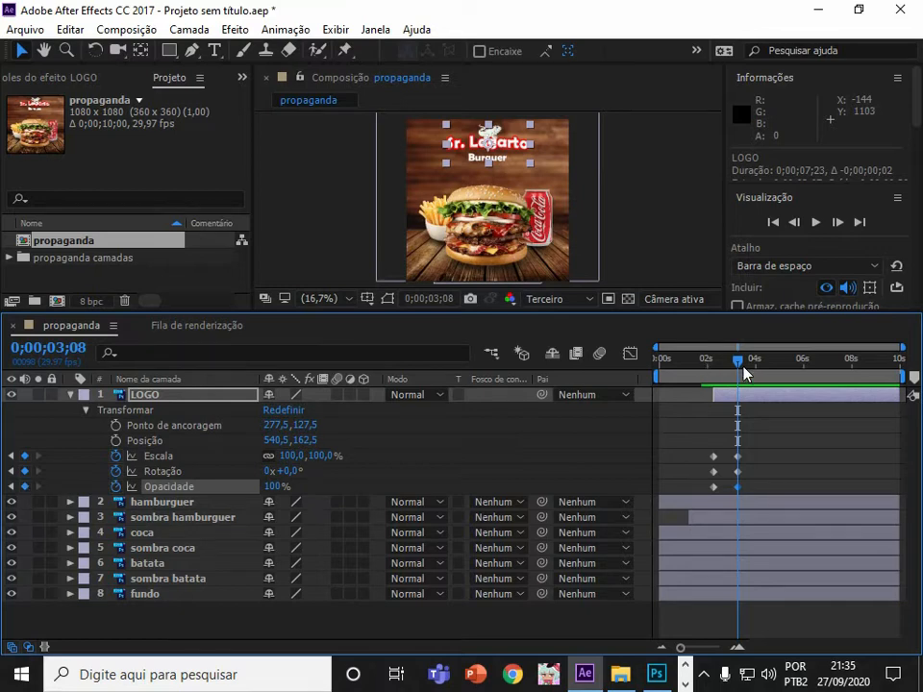
left_click_drag(742, 367, 712, 372)
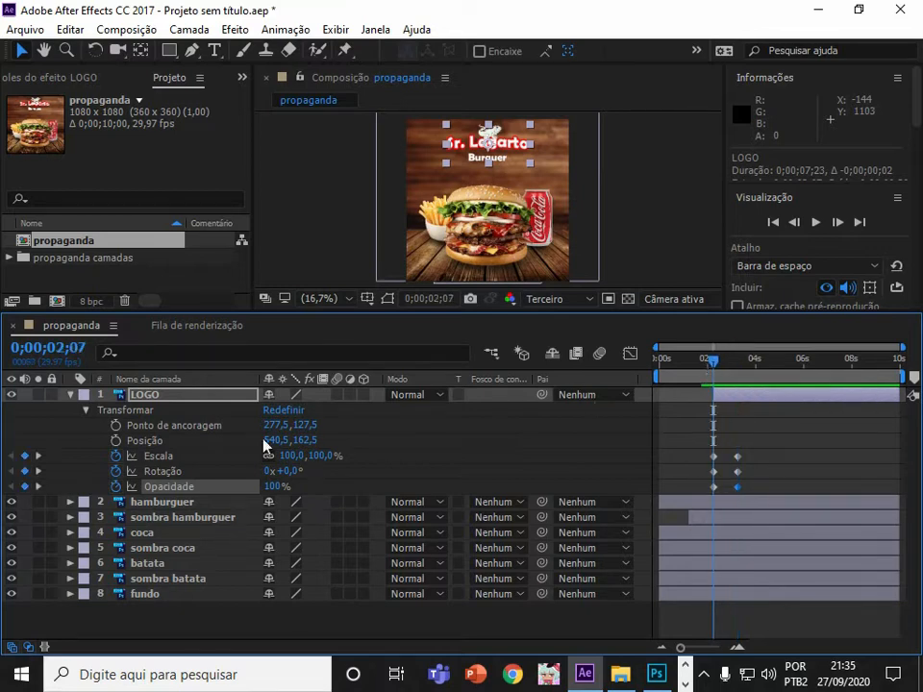
left_click_drag(276, 493, 186, 488)
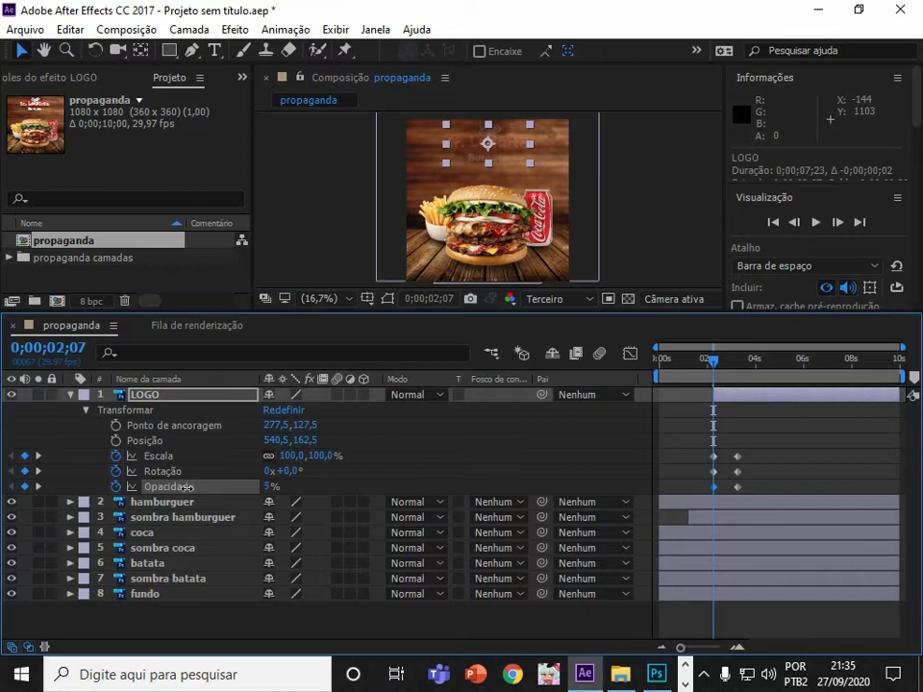
left_click(813, 224)
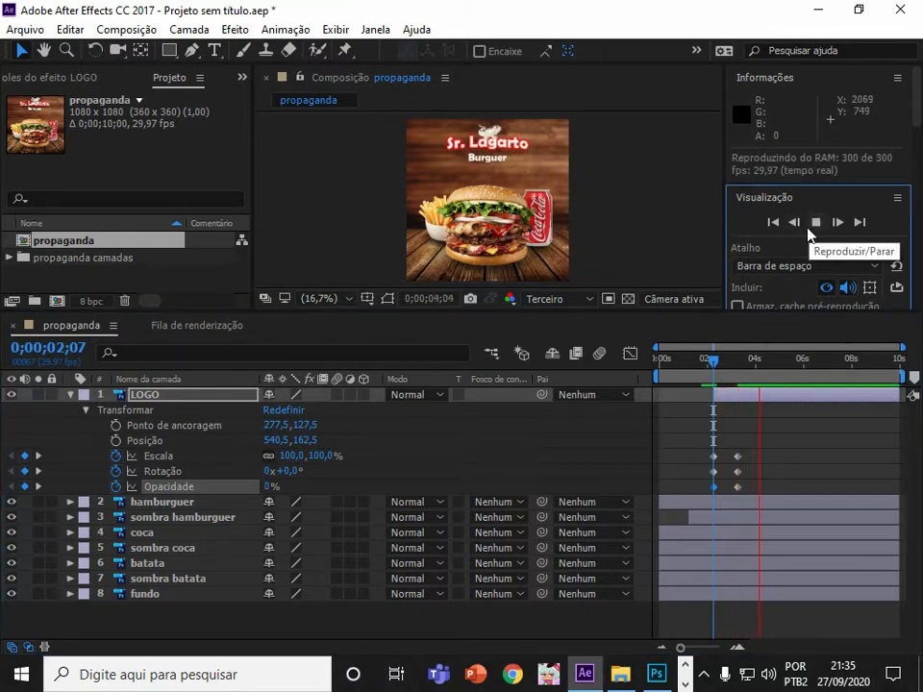
left_click(813, 224)
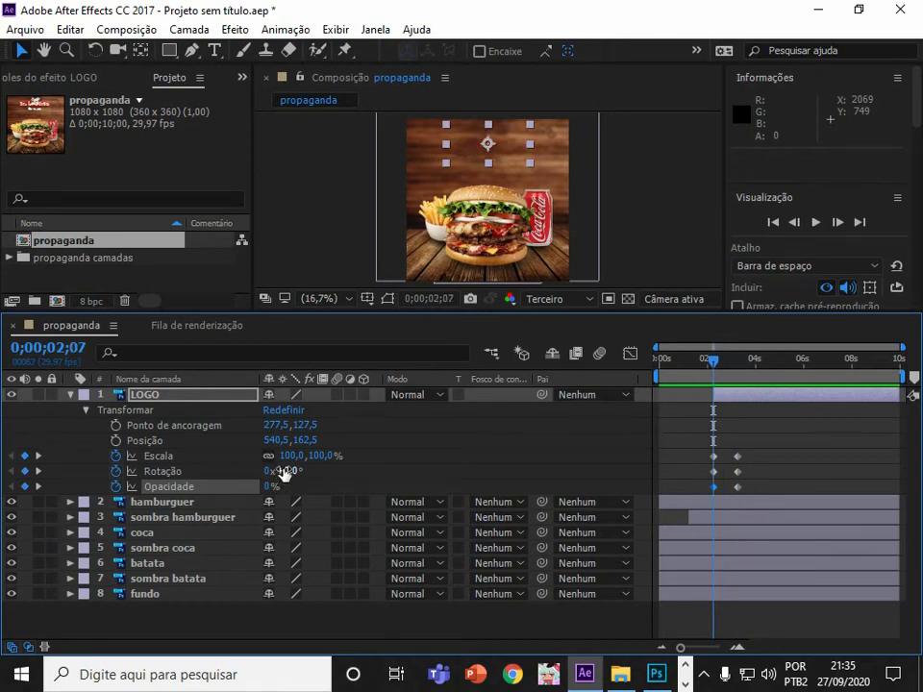
Set LOGO's first Rotation keyframe to 2x+180° and preview the animation.
left_click(715, 471)
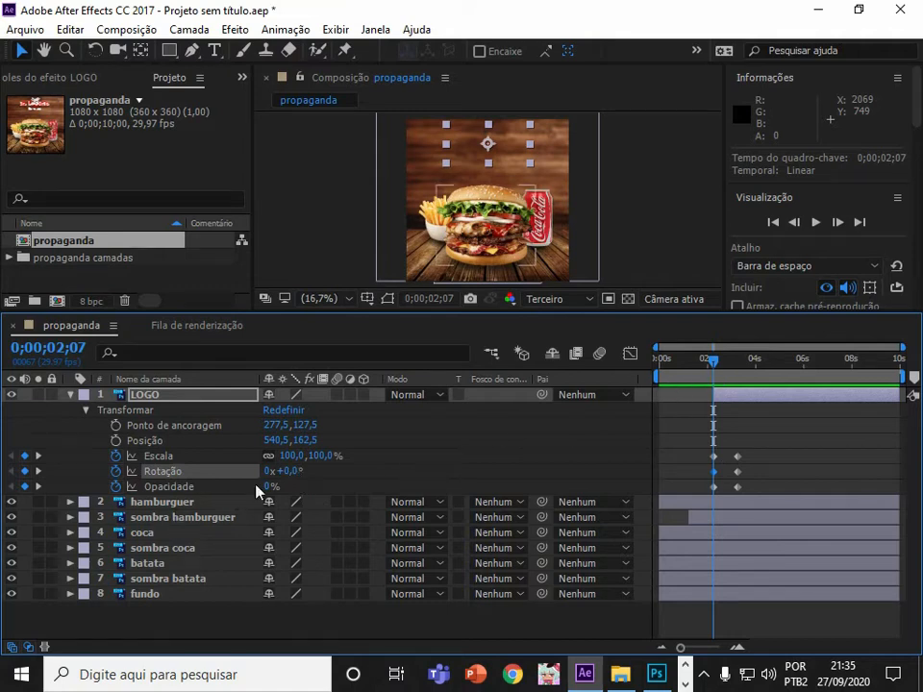
left_click_drag(292, 481, 463, 479)
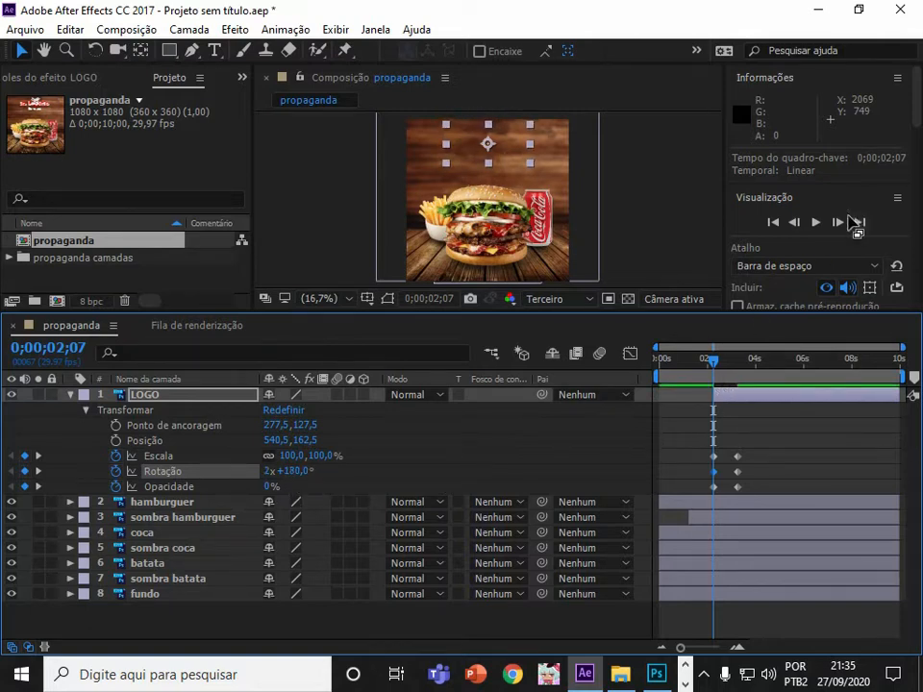
left_click(816, 222)
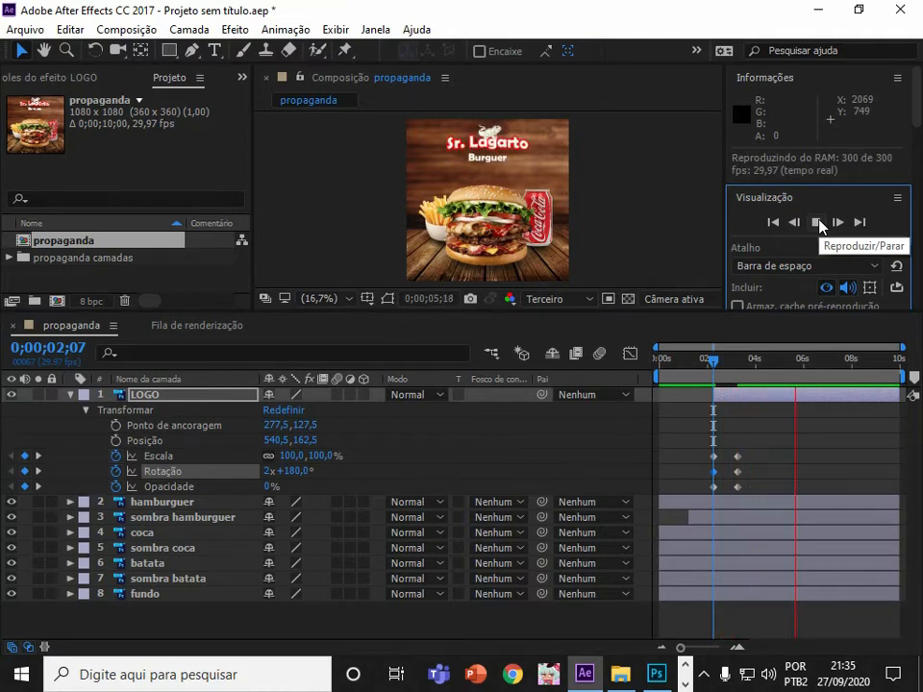
Set LOGO's first Scale keyframe at 0;00;02;07 to 0% and preview the animation.
left_click(728, 384)
left_click_drag(727, 385, 710, 386)
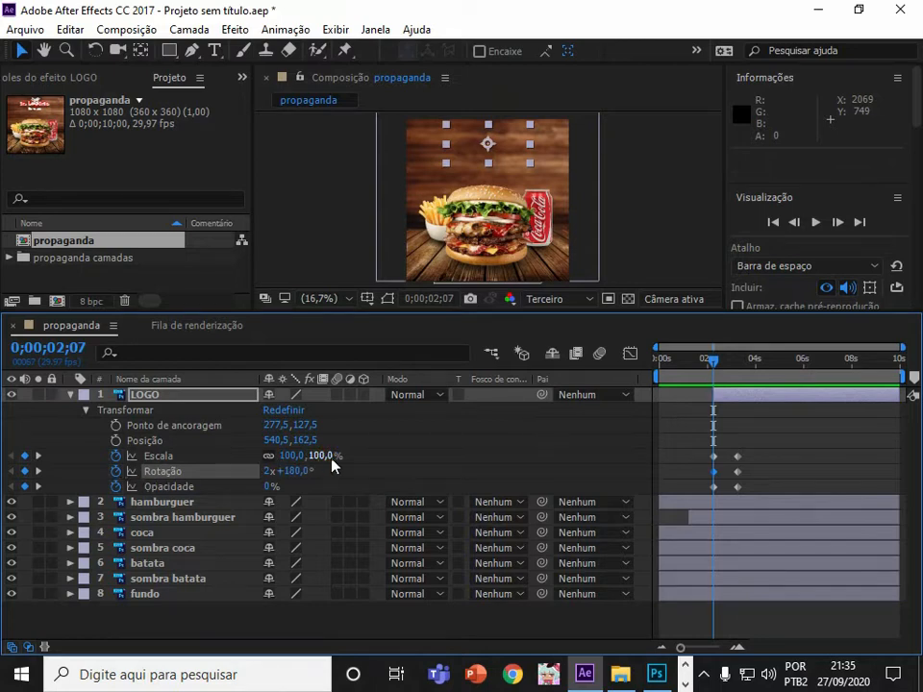
left_click(712, 458)
mouse_move(285, 459)
left_mouse_down()
mouse_move(225, 461)
mouse_move(298, 464)
left_mouse_up()
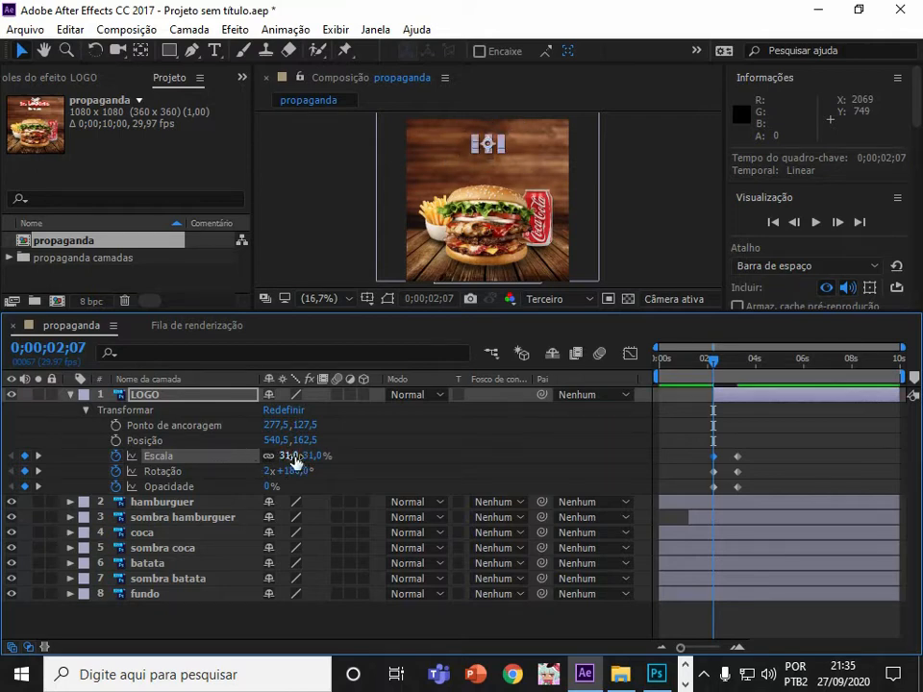
left_click(293, 457)
type("0")
key("Return")
left_click(814, 224)
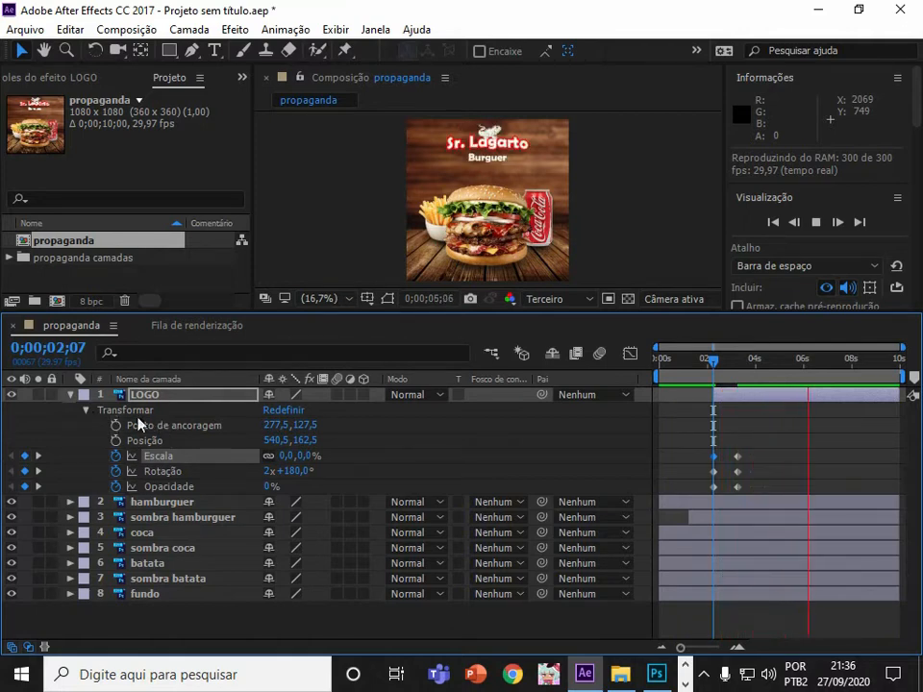
Add a LOGO Rotation keyframe at 0;00;04;05 set to +5°.
left_click(759, 380)
mouse_move(759, 380)
left_mouse_down()
mouse_move(741, 384)
mouse_move(783, 382)
mouse_move(762, 388)
mouse_move(773, 388)
left_mouse_up()
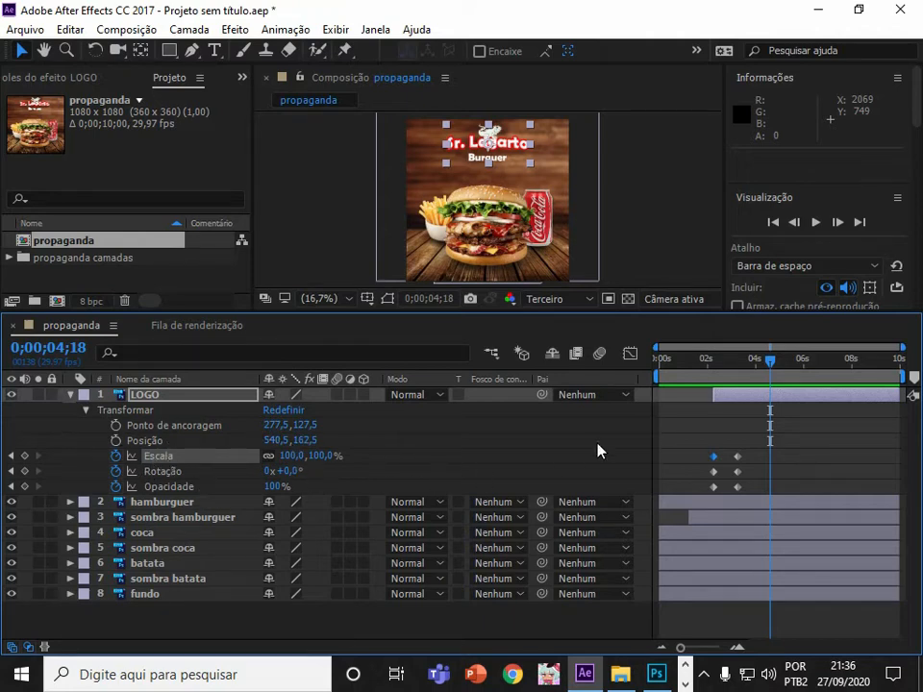
left_click_drag(759, 361, 756, 361)
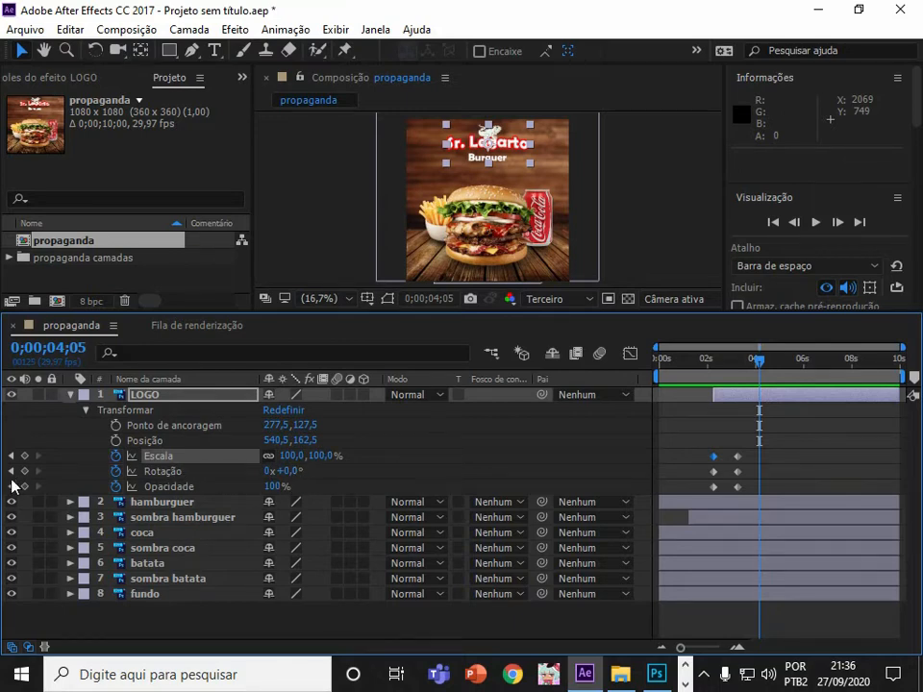
left_click(24, 471)
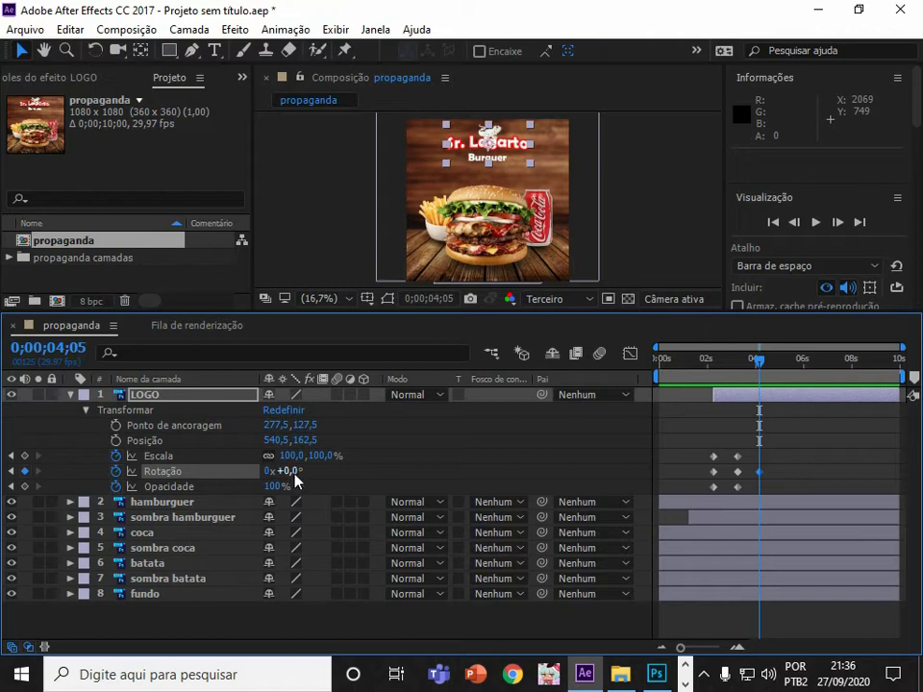
left_click_drag(296, 472, 297, 472)
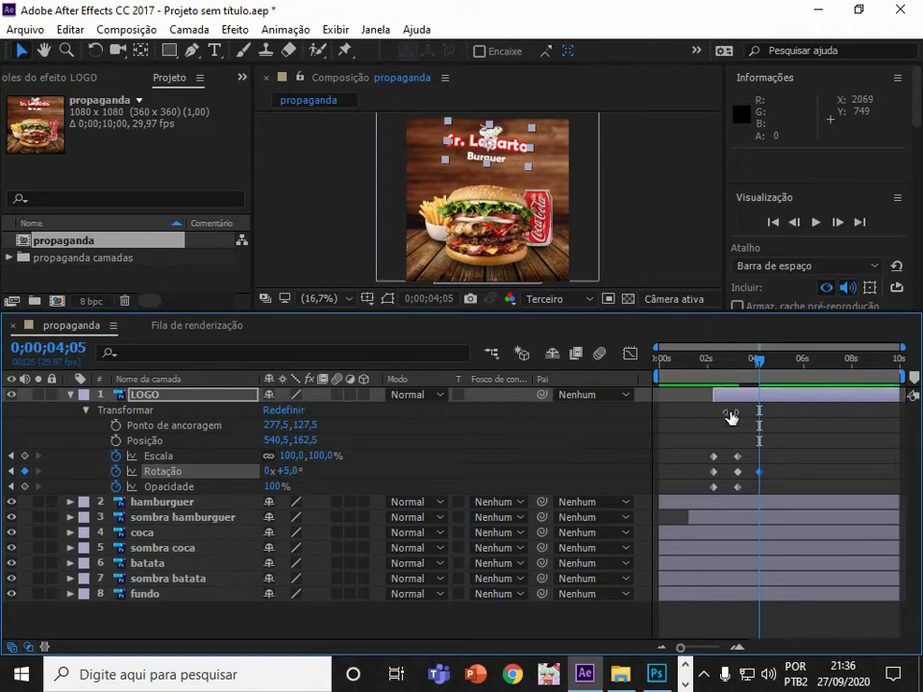
Add a LOGO Rotation keyframe at 0;00;04;25 set to 0°.
left_click_drag(775, 370, 775, 364)
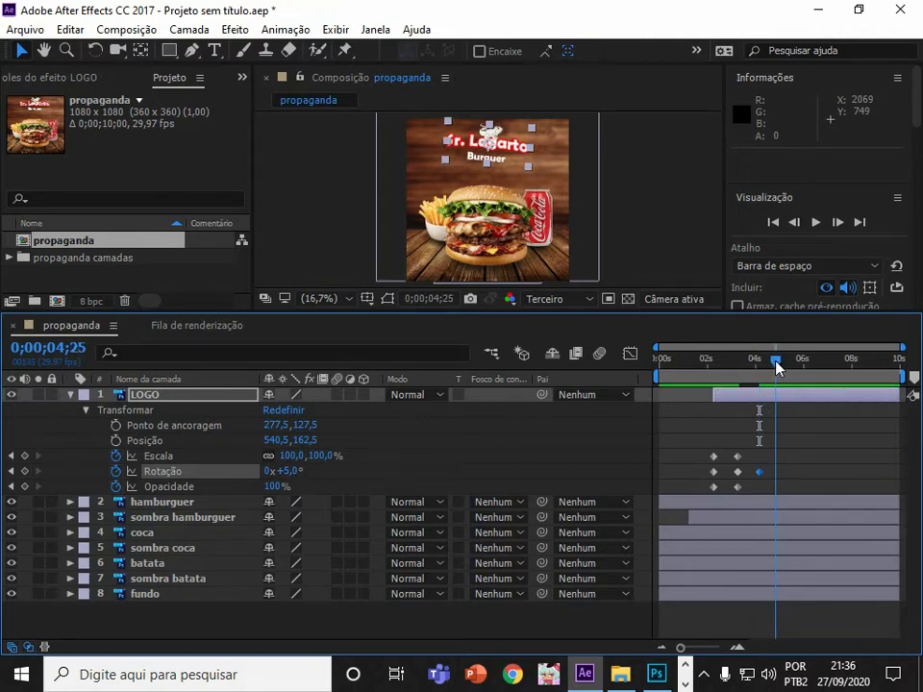
left_click(289, 471)
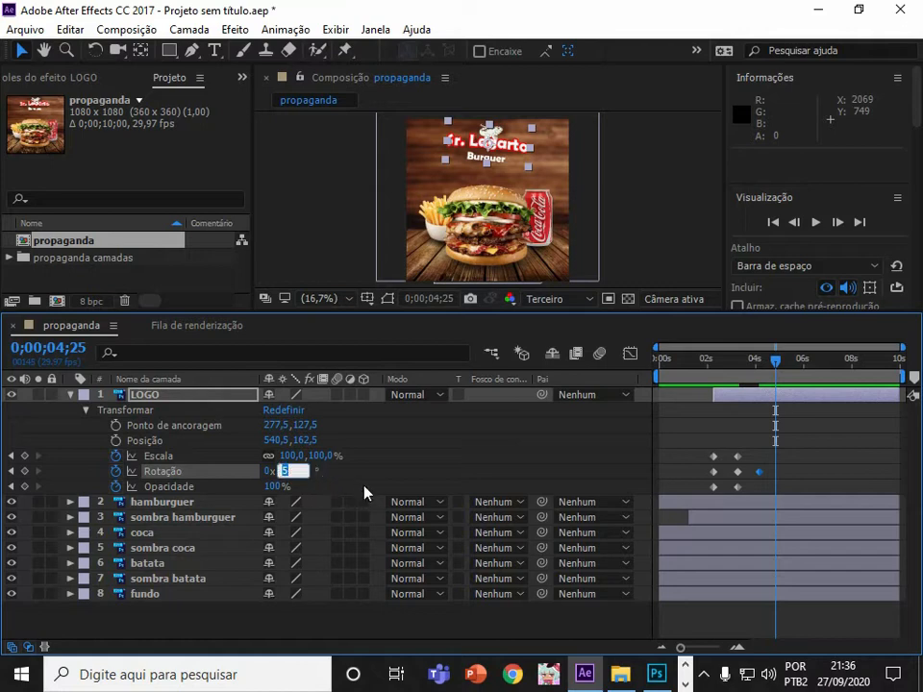
type("0")
key("Return")
Add a LOGO Rotation keyframe at 0;00;05;07 set to -8°.
left_click_drag(774, 370, 787, 366)
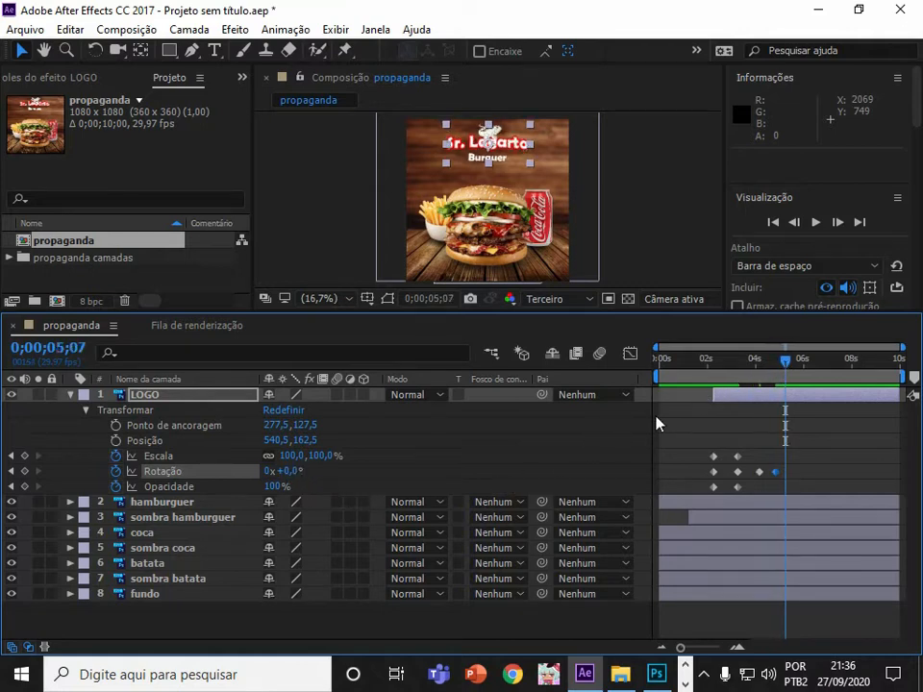
left_click_drag(295, 478, 284, 478)
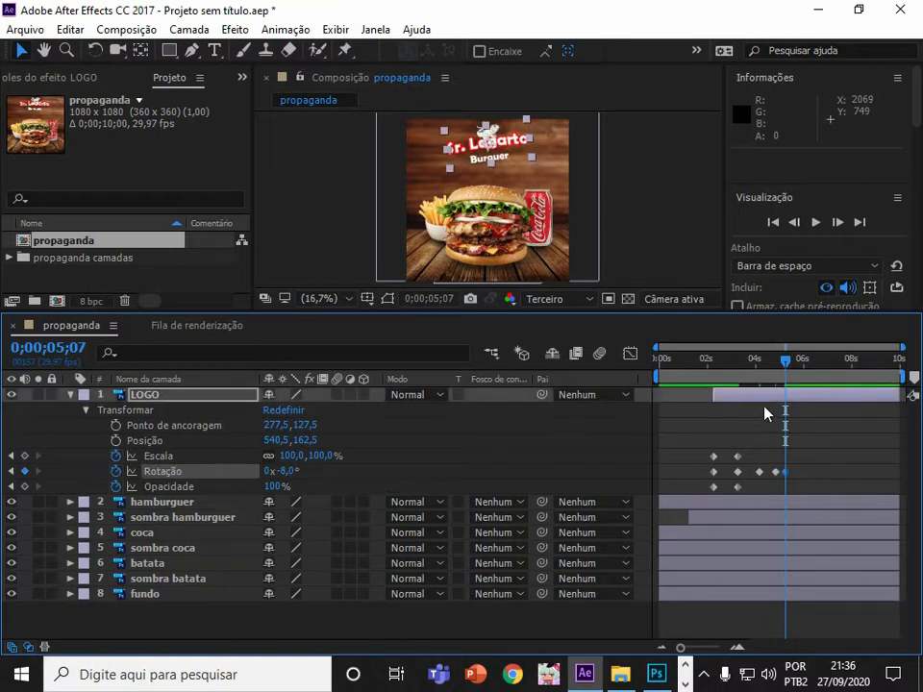
left_click_drag(781, 378, 739, 366)
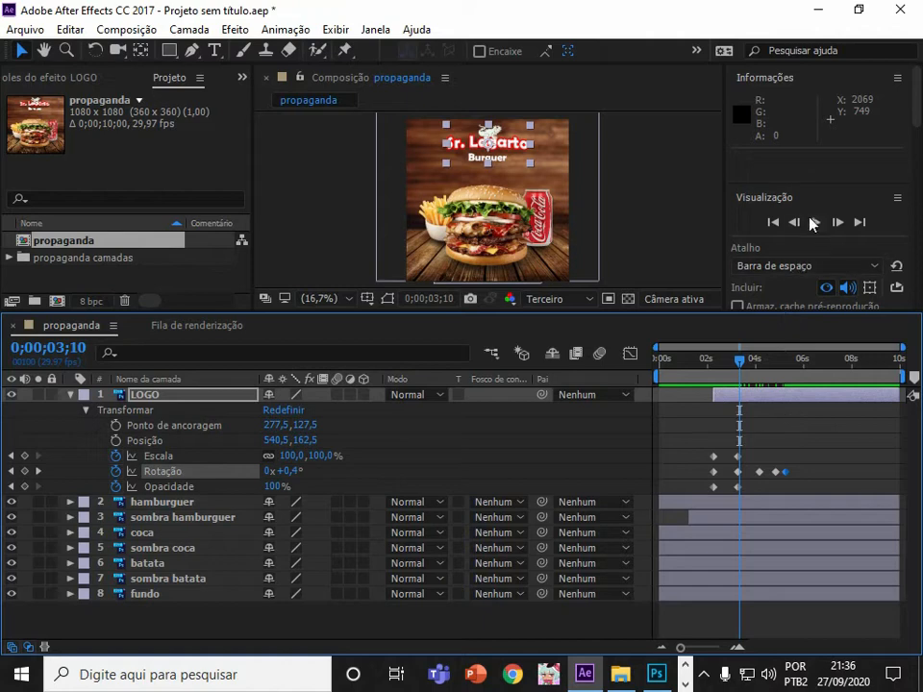
Preview the animation and collapse the LOGO layer's transform properties.
left_click(813, 222)
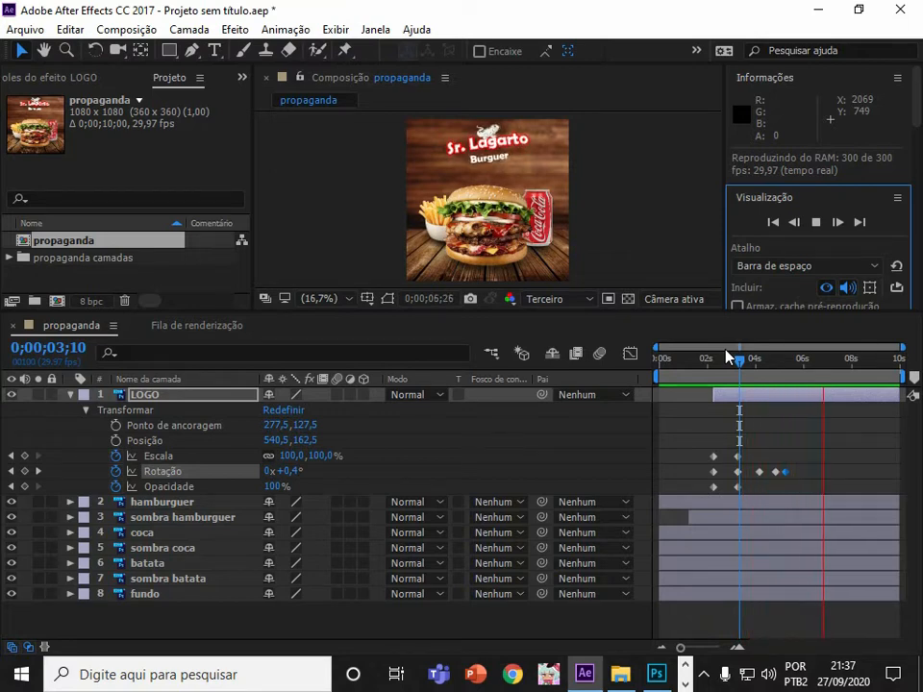
left_click(85, 409)
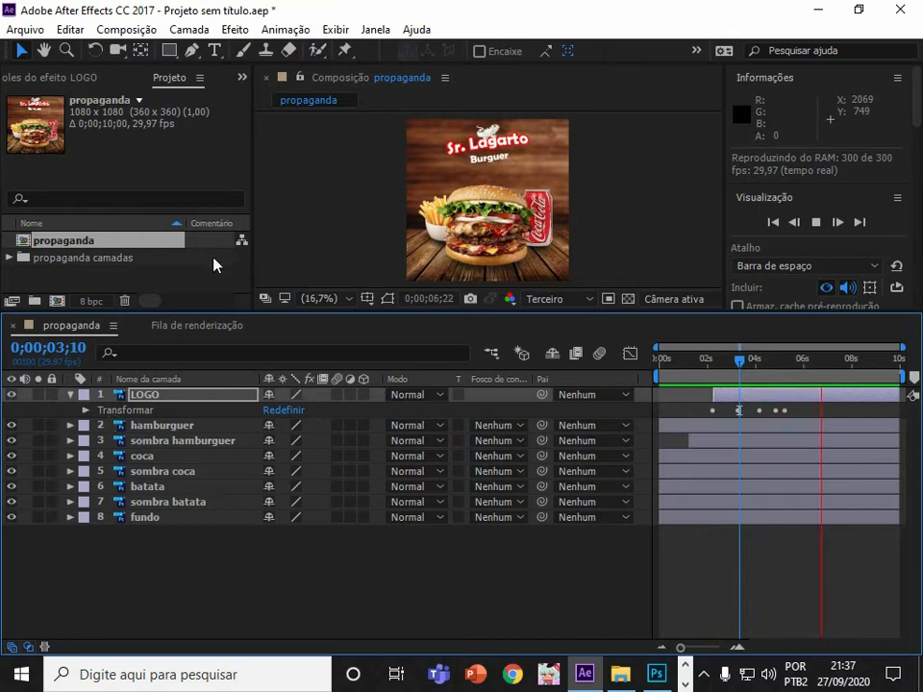
left_click_drag(256, 315, 267, 357)
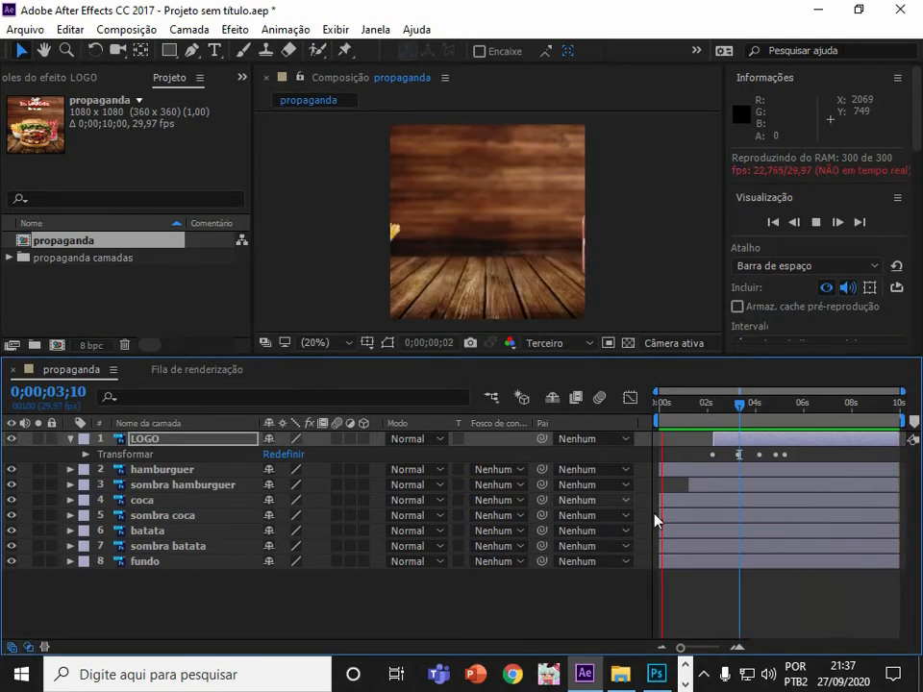
Import som.mp3 from the exemplo audio folder into the project and add it to the propaganda composition.
left_click(625, 673)
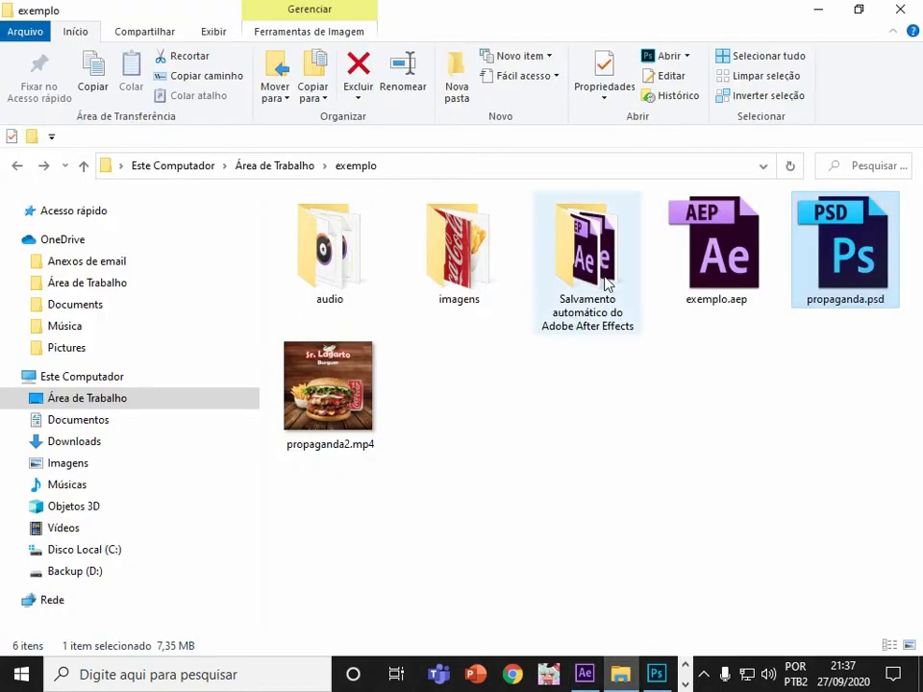
double_click(444, 268)
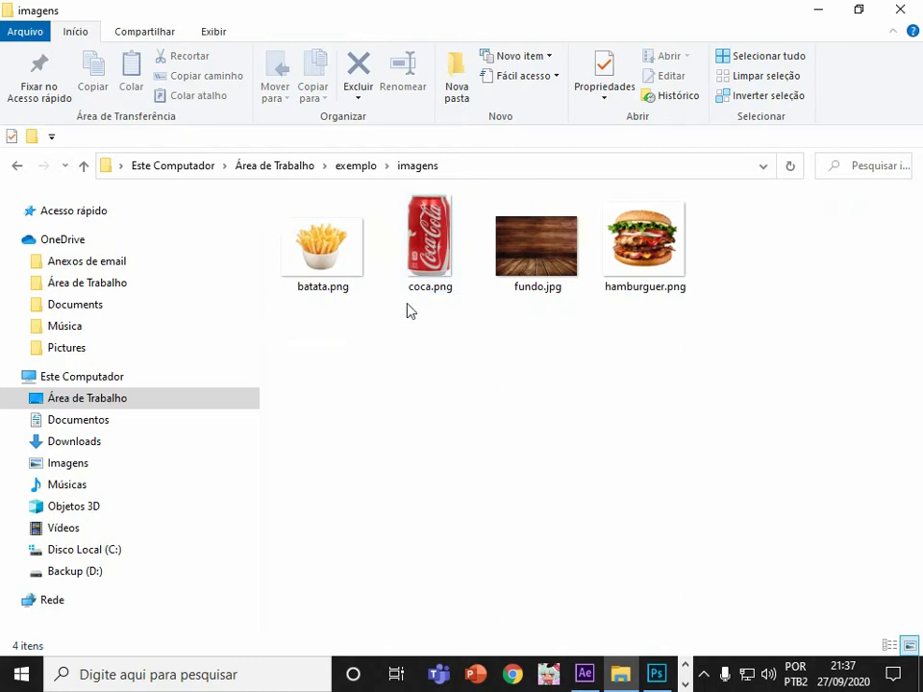
left_click(373, 166)
double_click(342, 268)
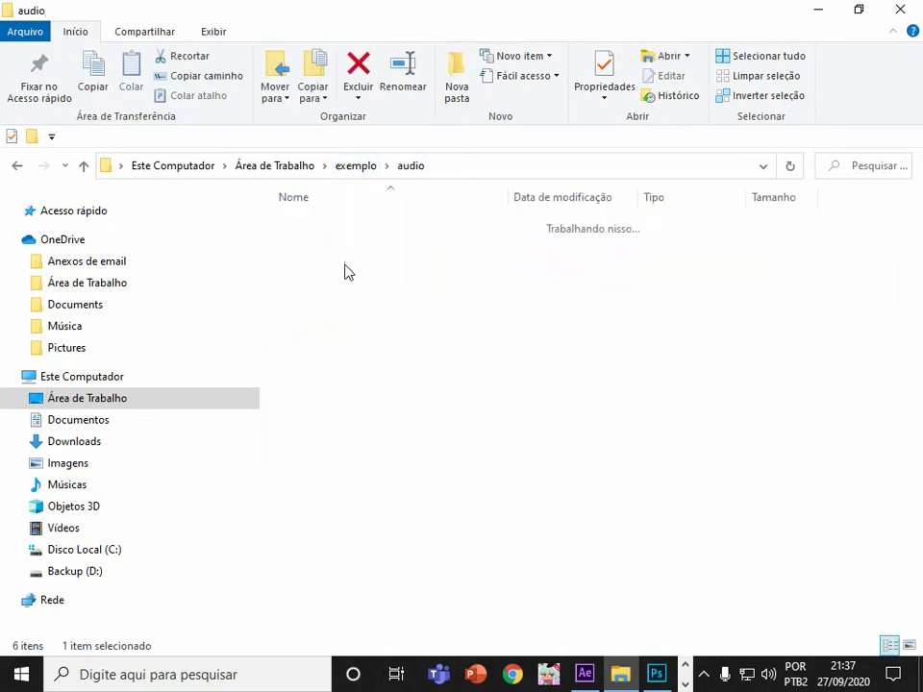
left_click(313, 246)
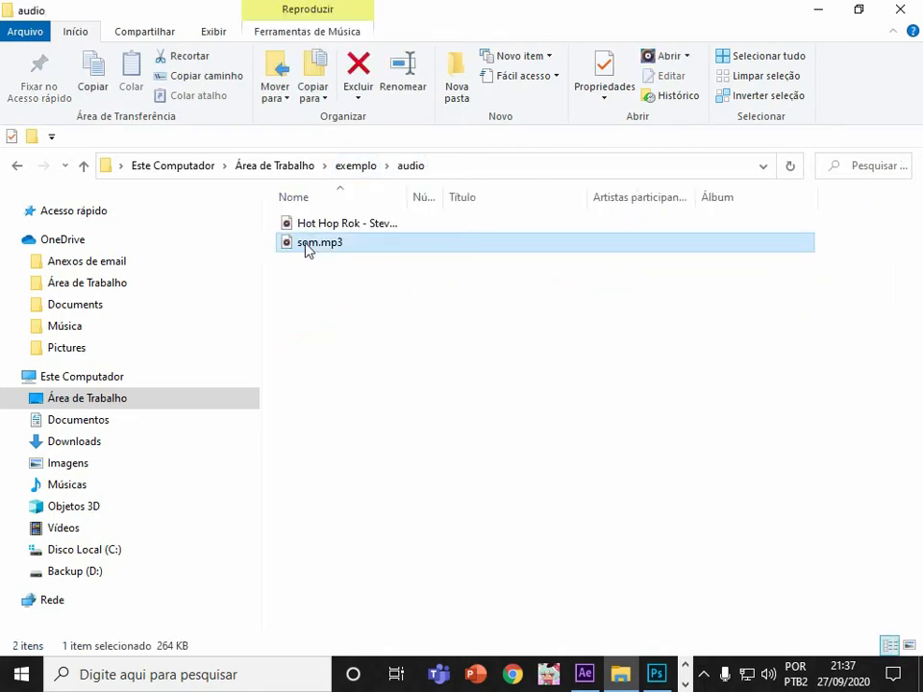
left_click_drag(306, 249, 489, 612)
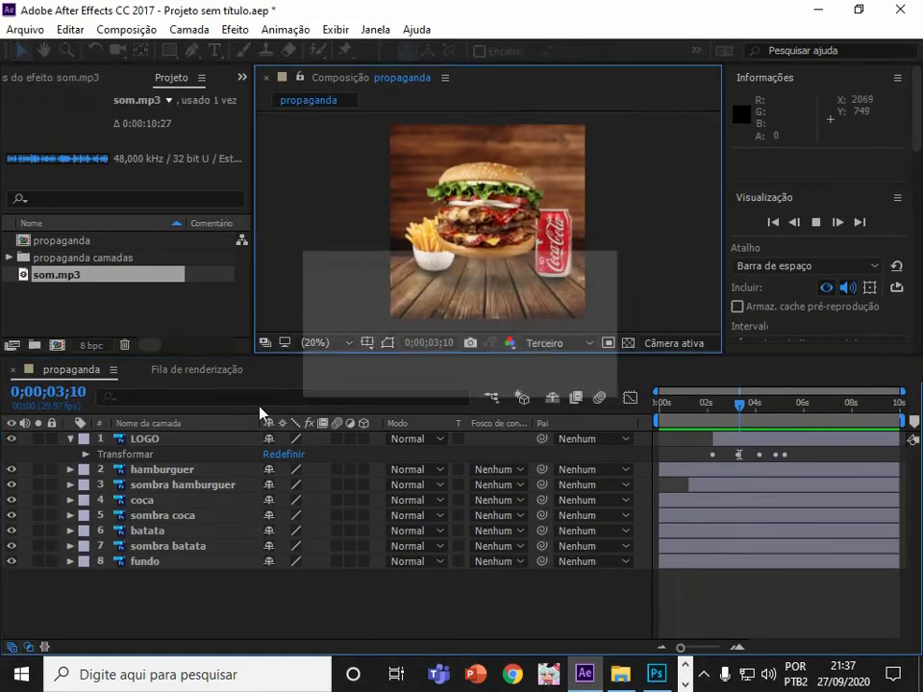
left_click_drag(177, 441, 189, 618)
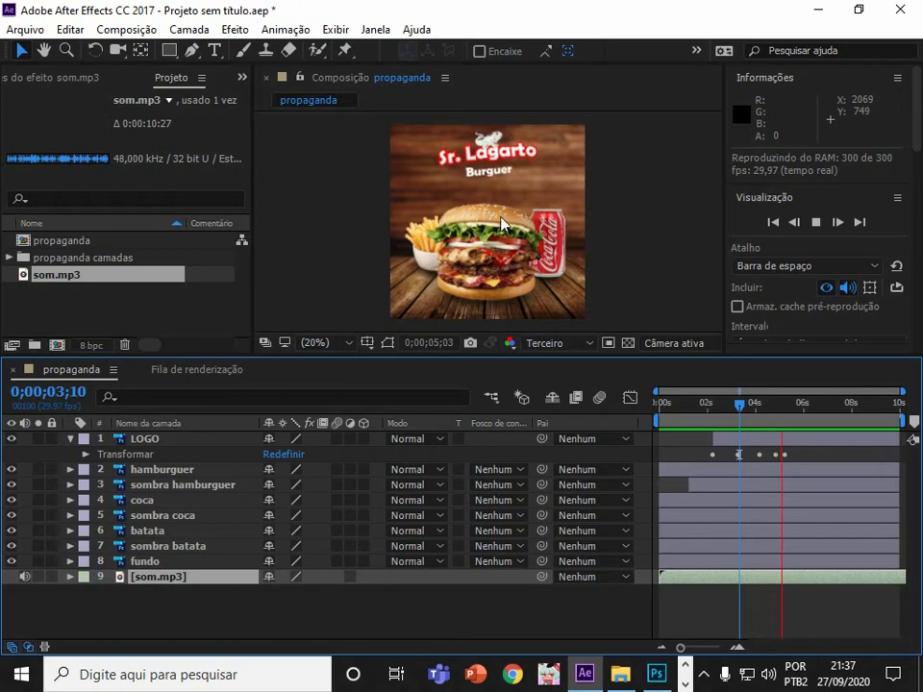
Save the project as srlagarto.aep in the exemplo folder.
left_click(26, 29)
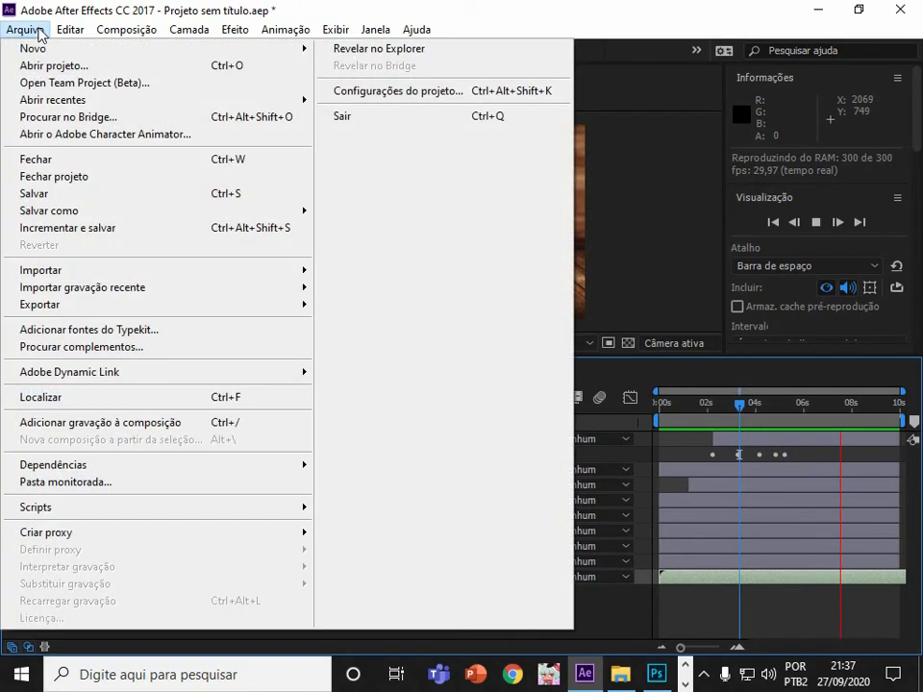
left_click(105, 198)
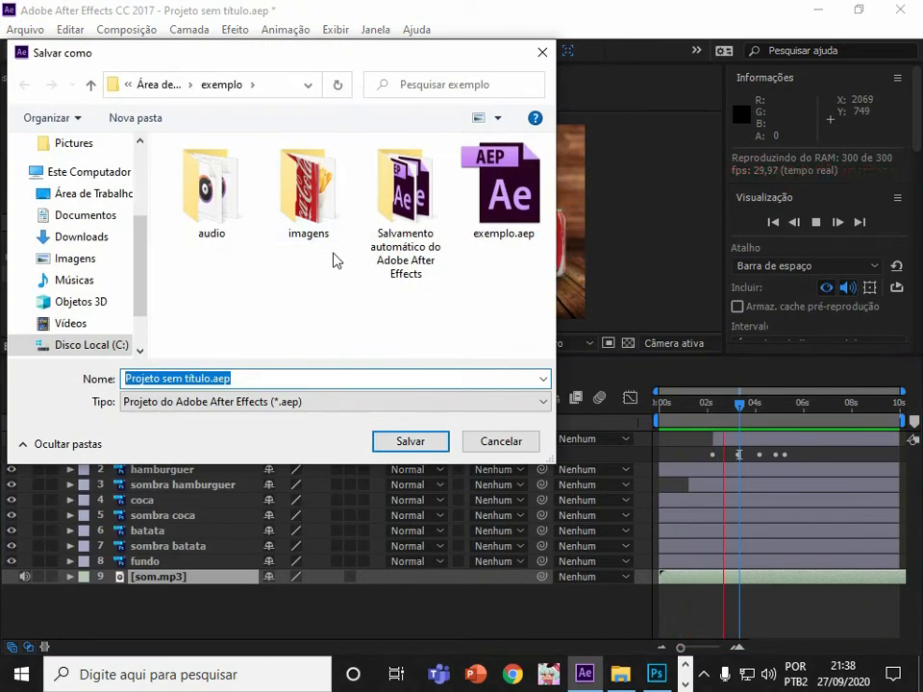
type("sr")
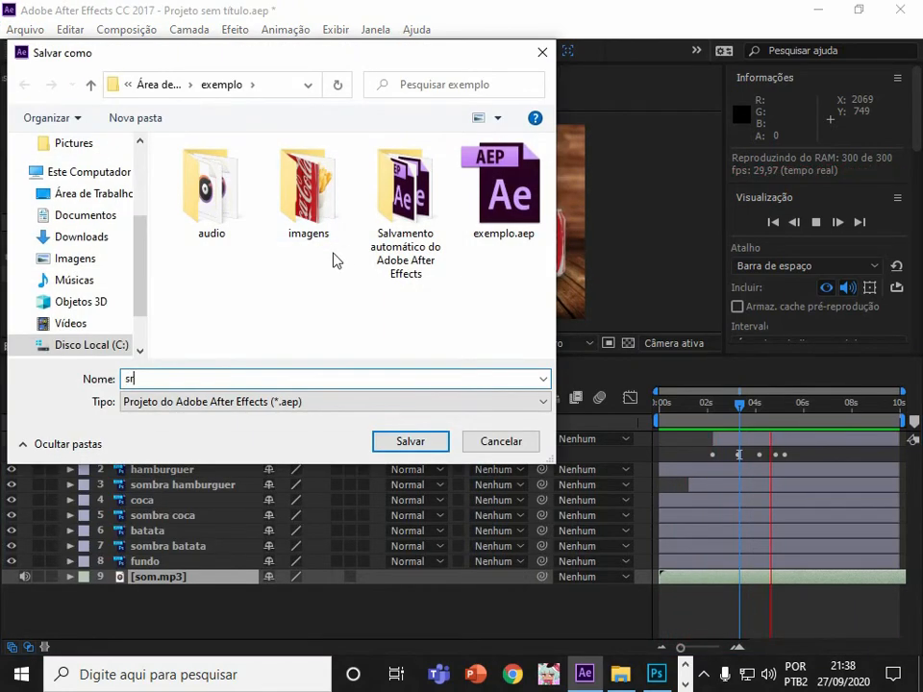
type("lagarto")
key("Return")
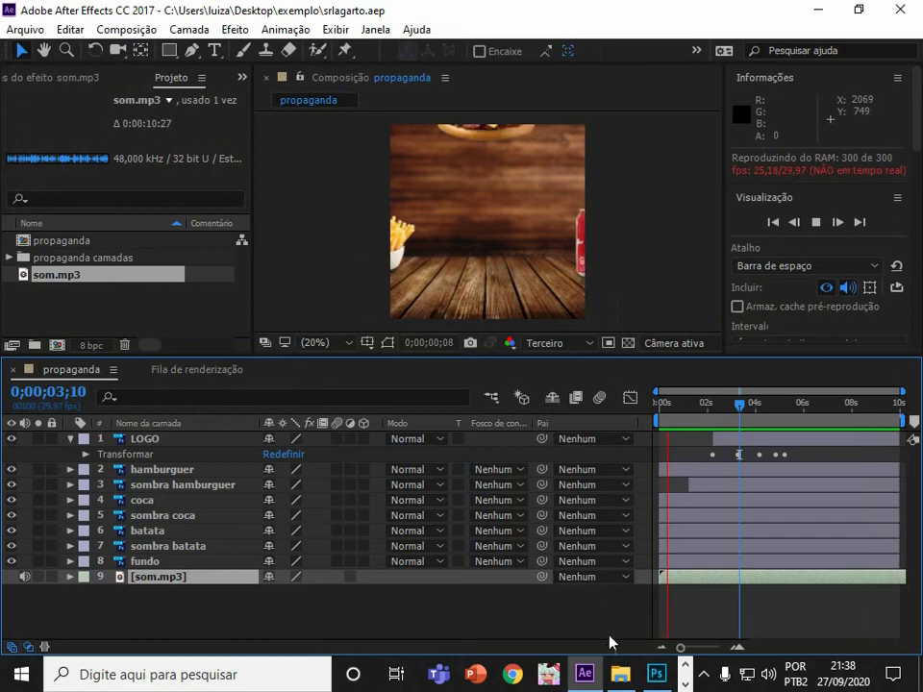
Check the exemplo folder for the saved project file.
left_click(620, 673)
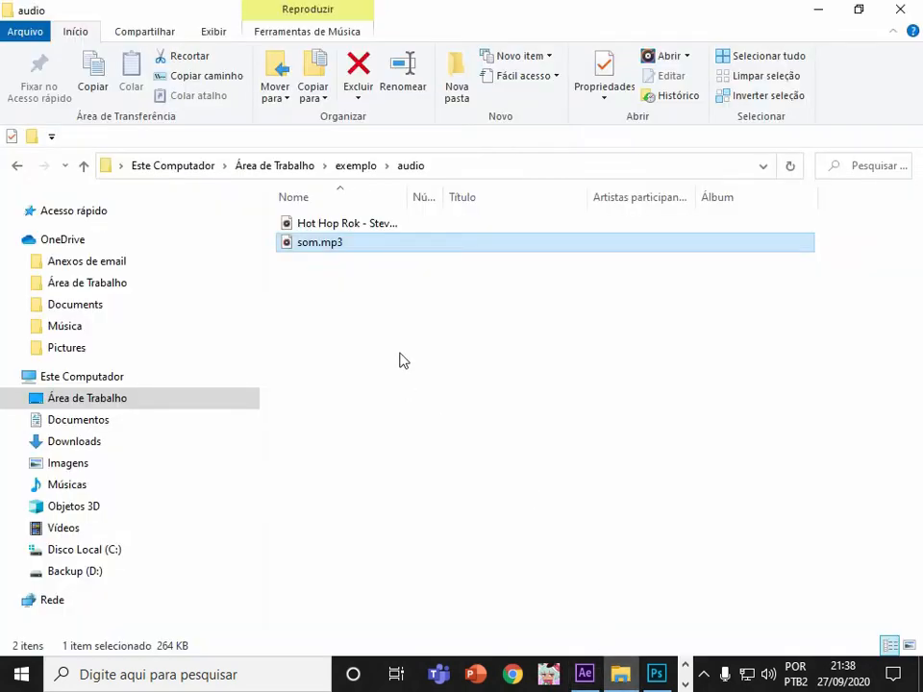
left_click(358, 166)
left_click(470, 429)
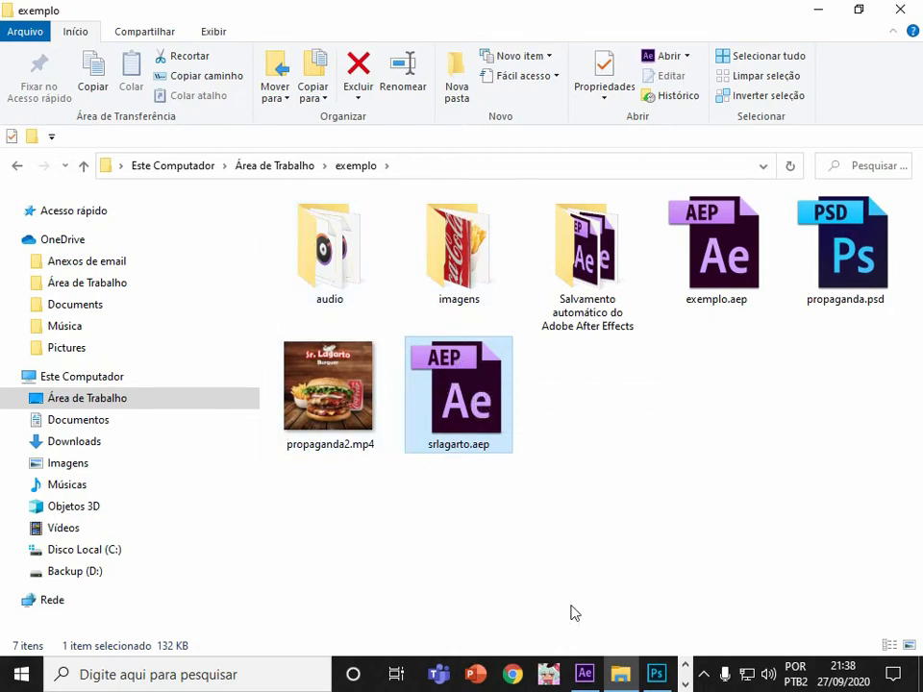
Add the propaganda composition to the render queue with Pre-render.
left_click(584, 673)
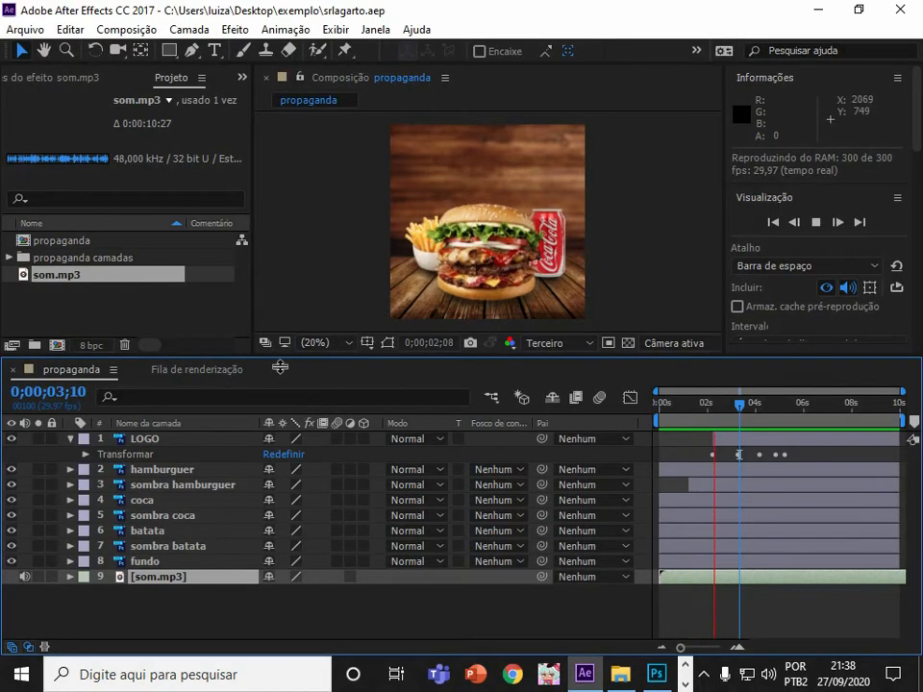
left_click(224, 373)
left_click(80, 373)
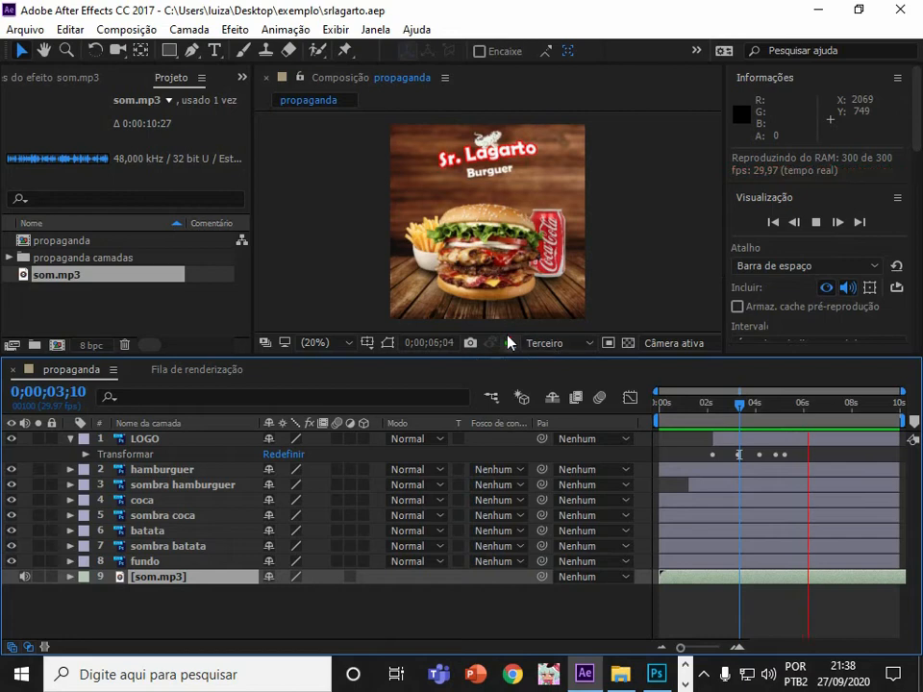
left_click(112, 30)
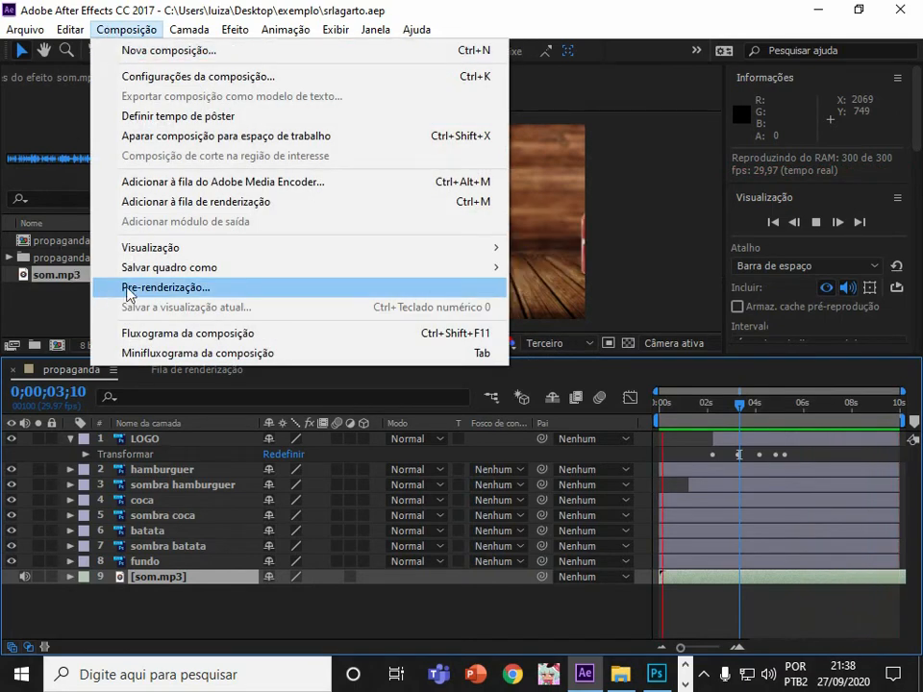
left_click(182, 291)
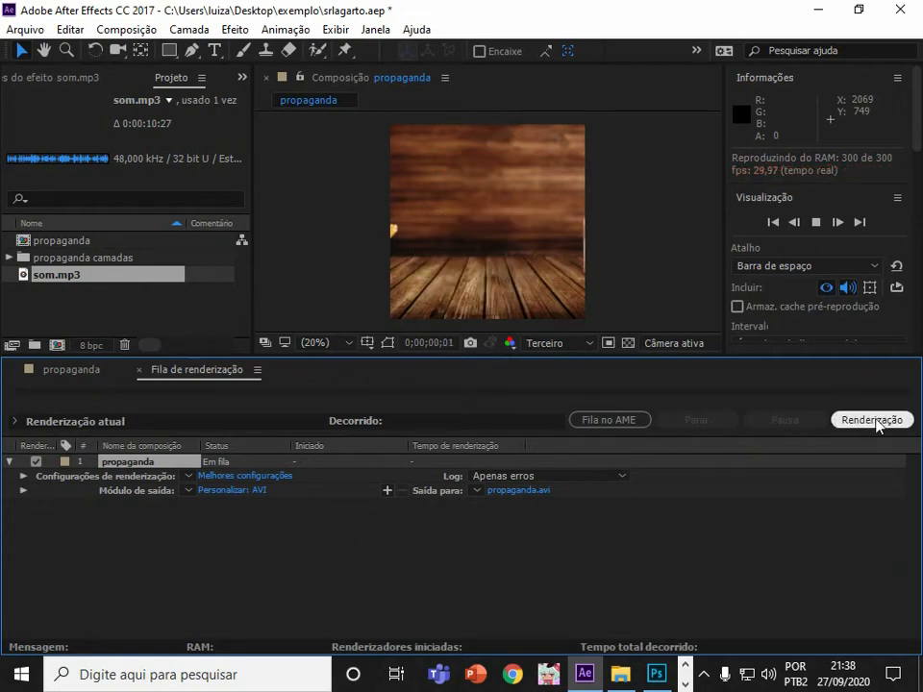
Keep the output file name propaganda.avi and render the composition.
left_click(509, 492)
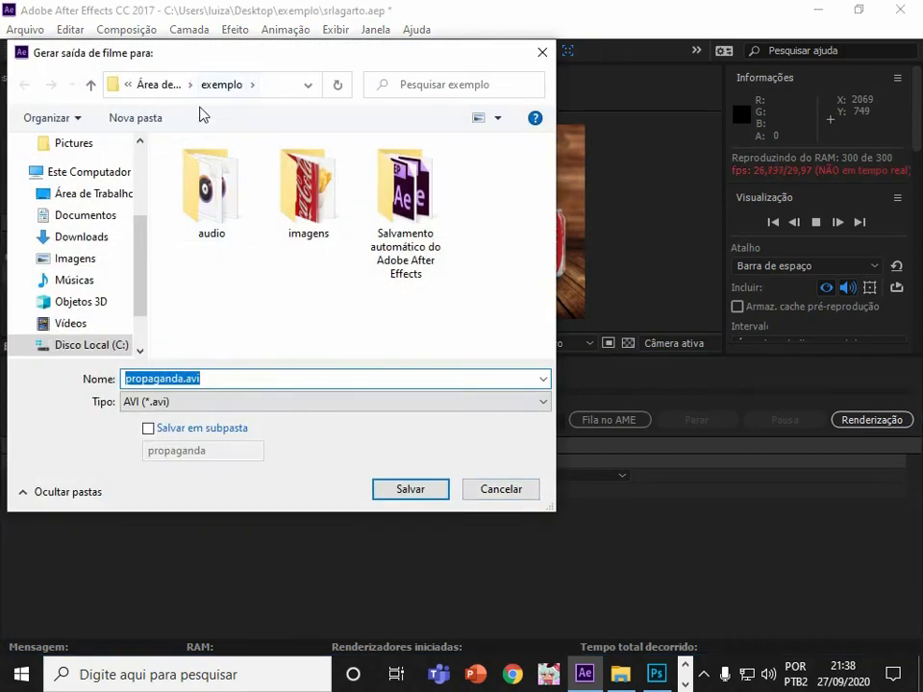
left_click(430, 496)
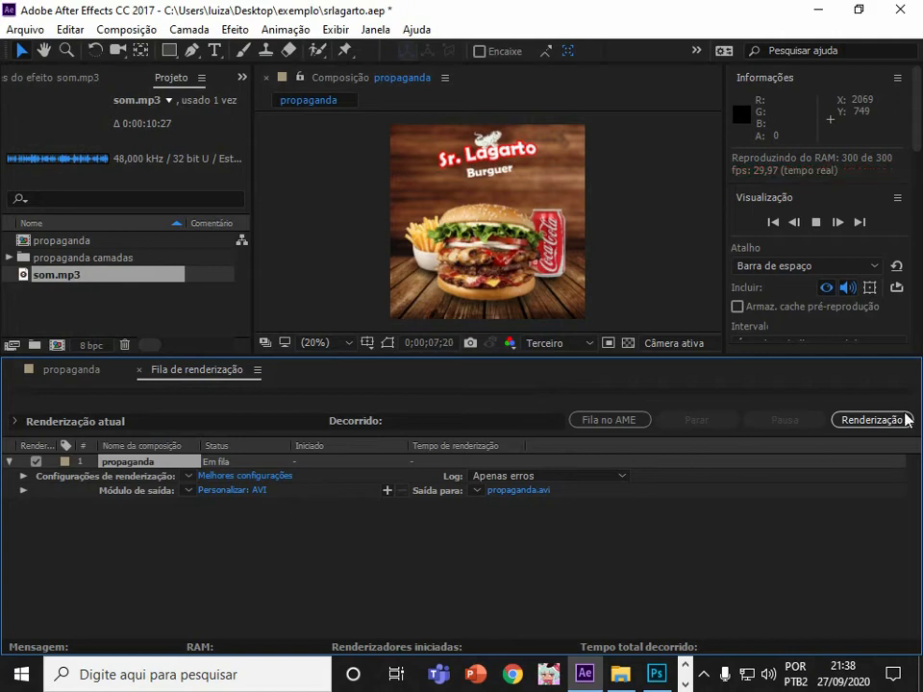
left_click(877, 421)
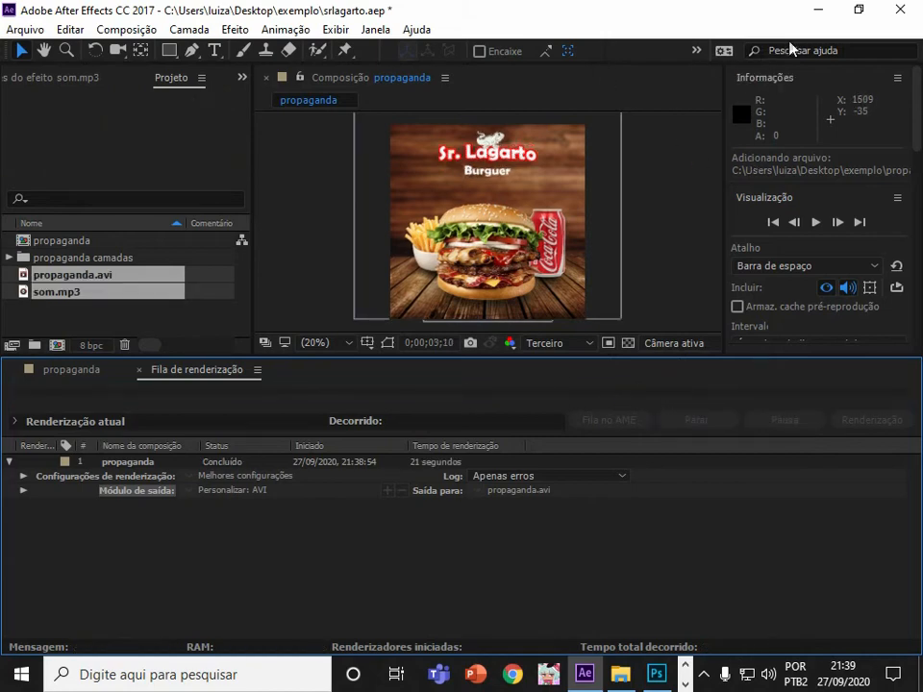
Locate the rendered propaganda.avi in the exemplo folder.
left_click(818, 11)
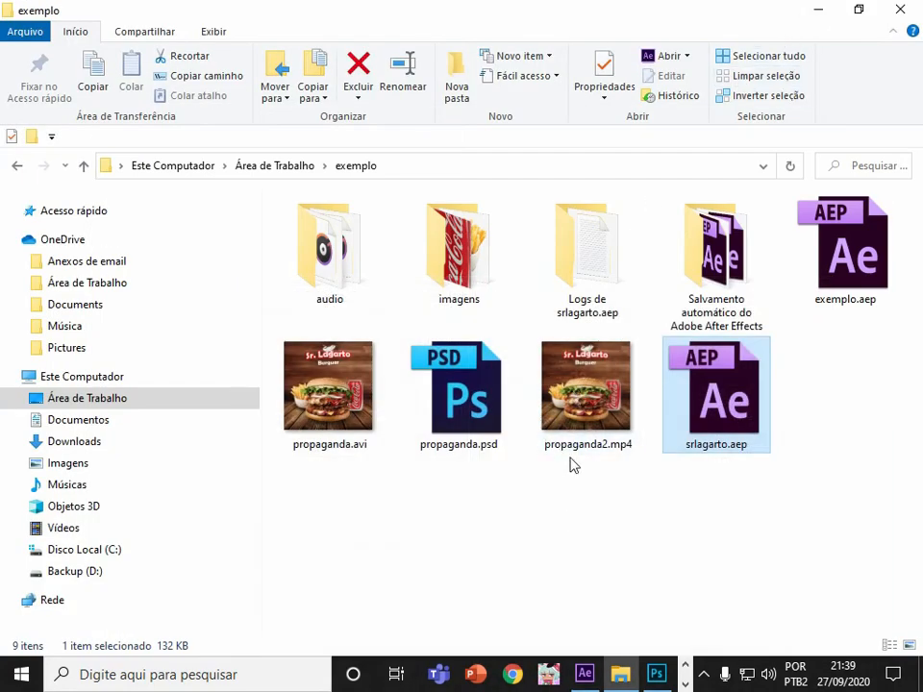
left_click(342, 435)
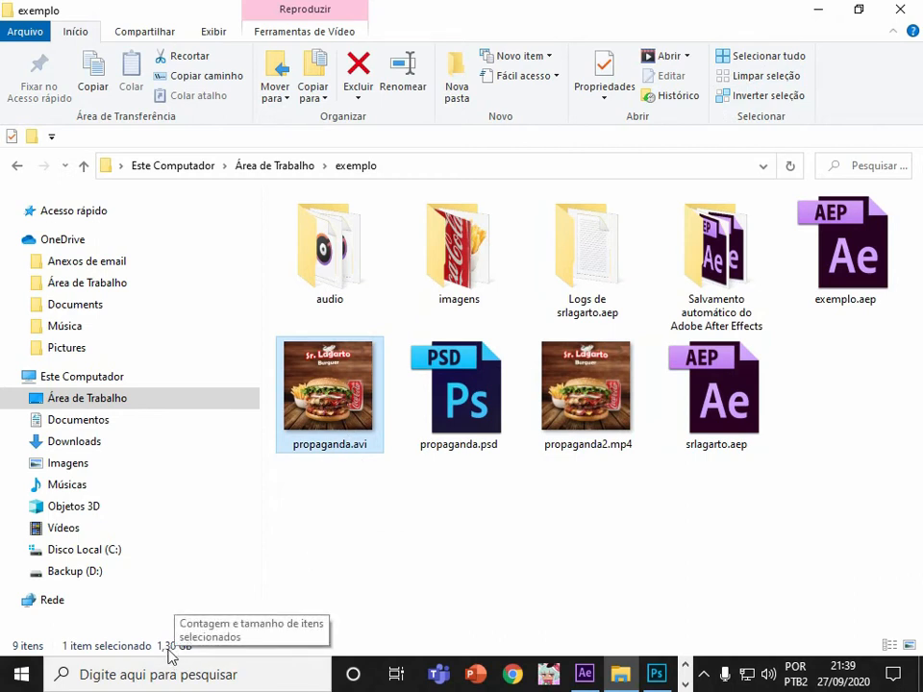
left_click(685, 685)
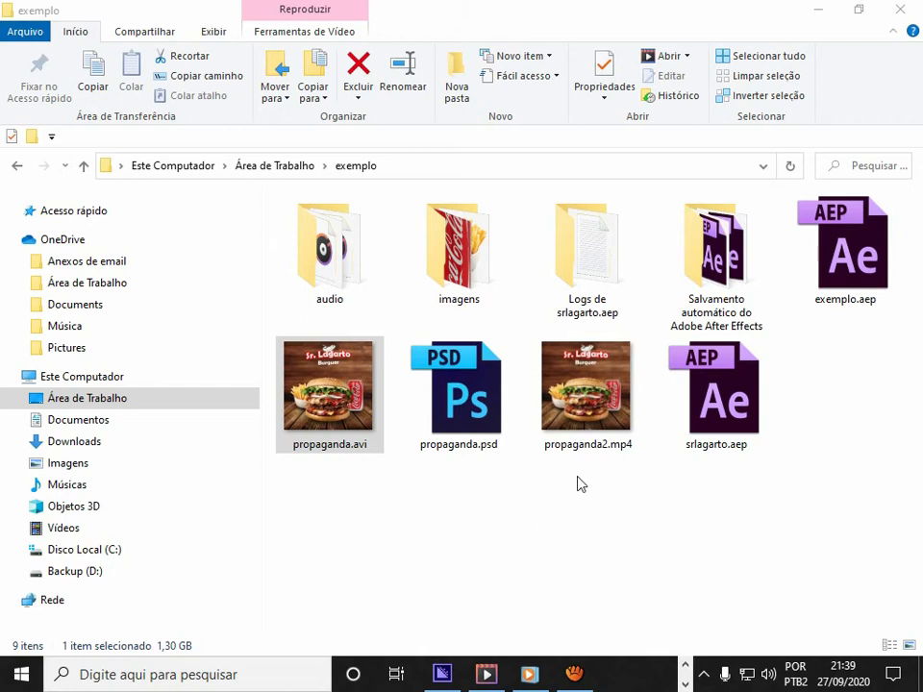
Switch to Media Encoder and remove the old propaganda2.avi item from the queue.
left_click(445, 673)
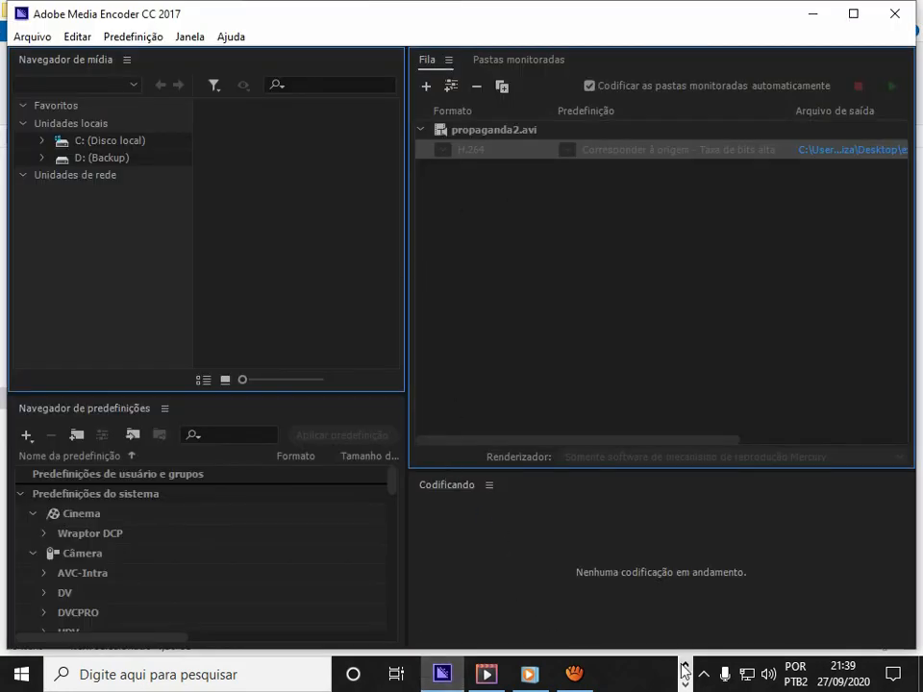
left_click(508, 134)
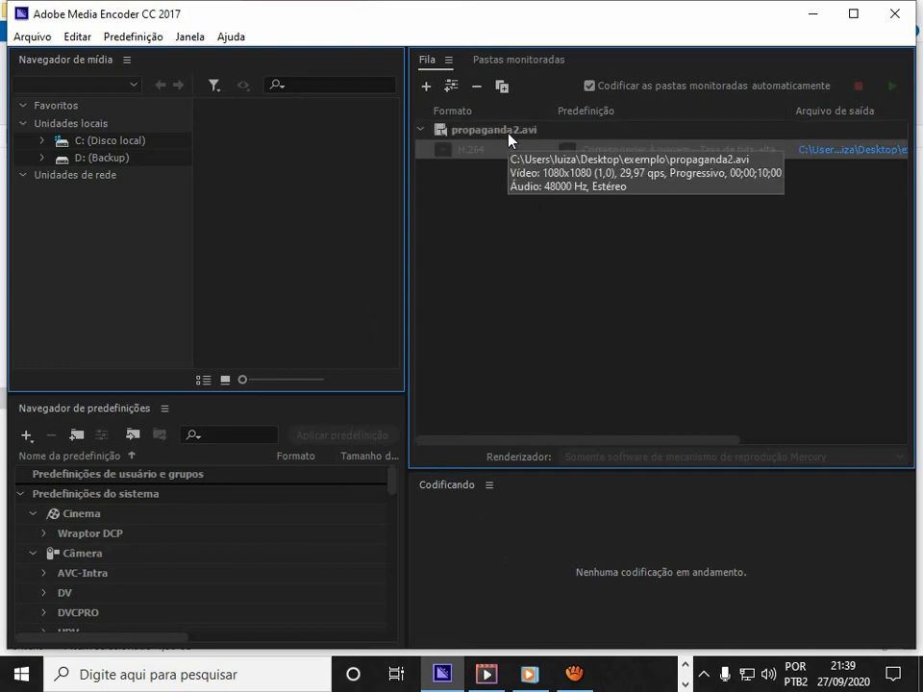
key("Delete")
left_click(562, 388)
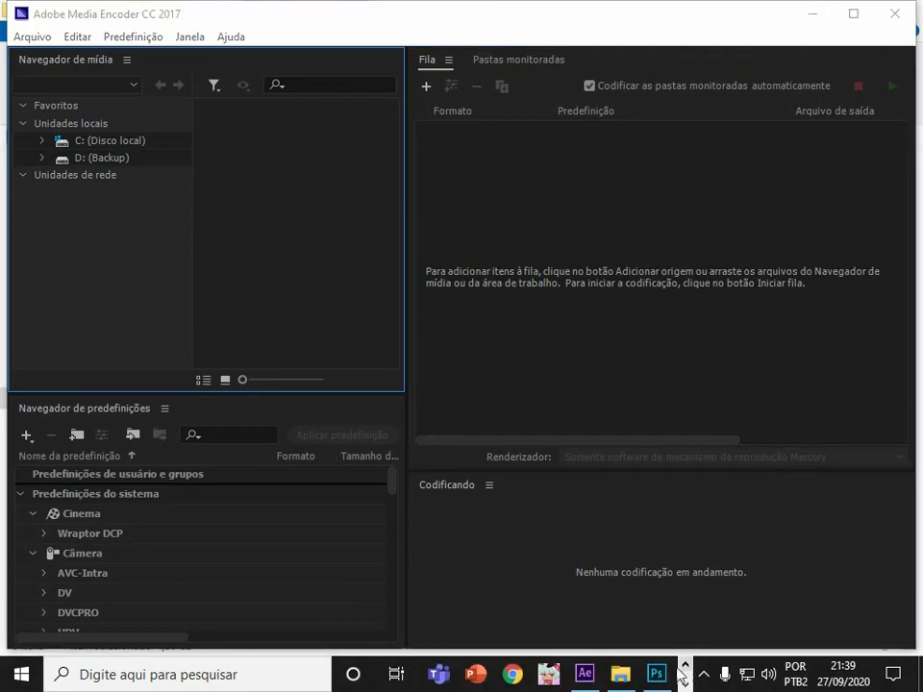
Add propaganda.avi from the exemplo folder to the Media Encoder queue.
left_click(620, 674)
left_click_drag(676, 16, 319, 97)
left_click_drag(564, 335, 573, 420)
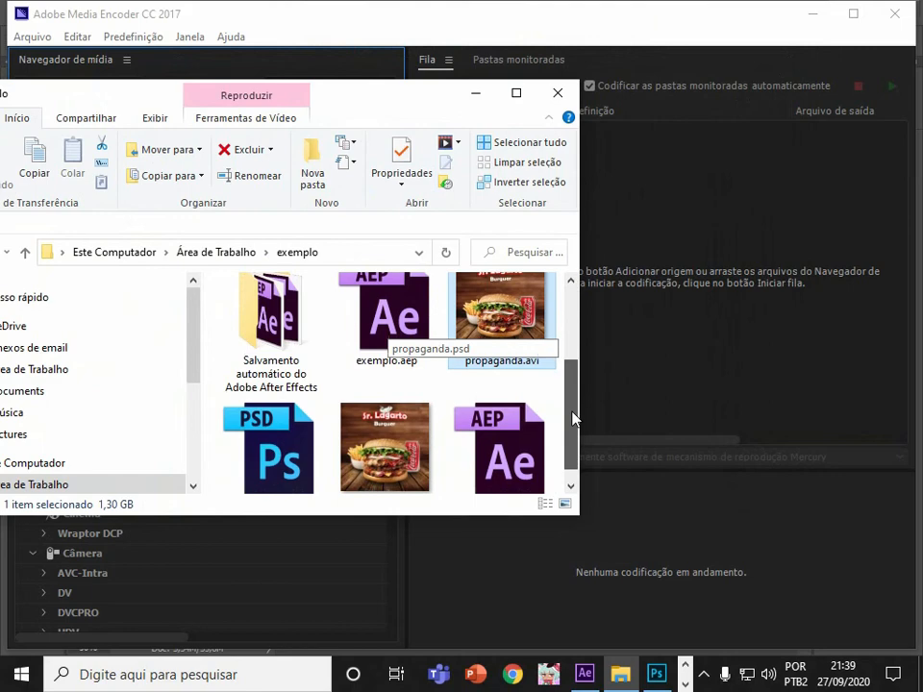
left_click_drag(500, 308, 645, 272)
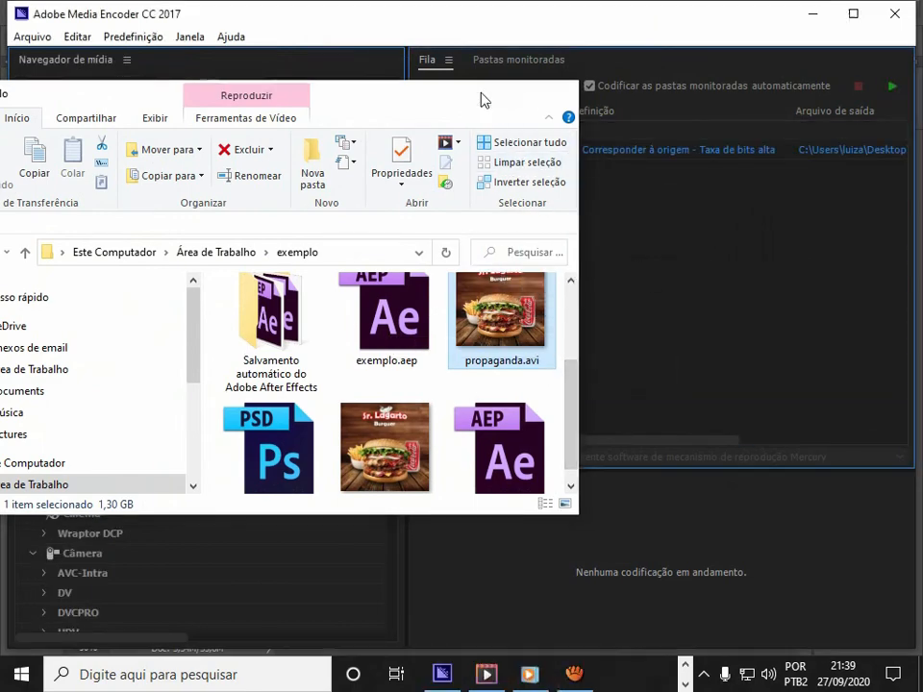
left_click(481, 94)
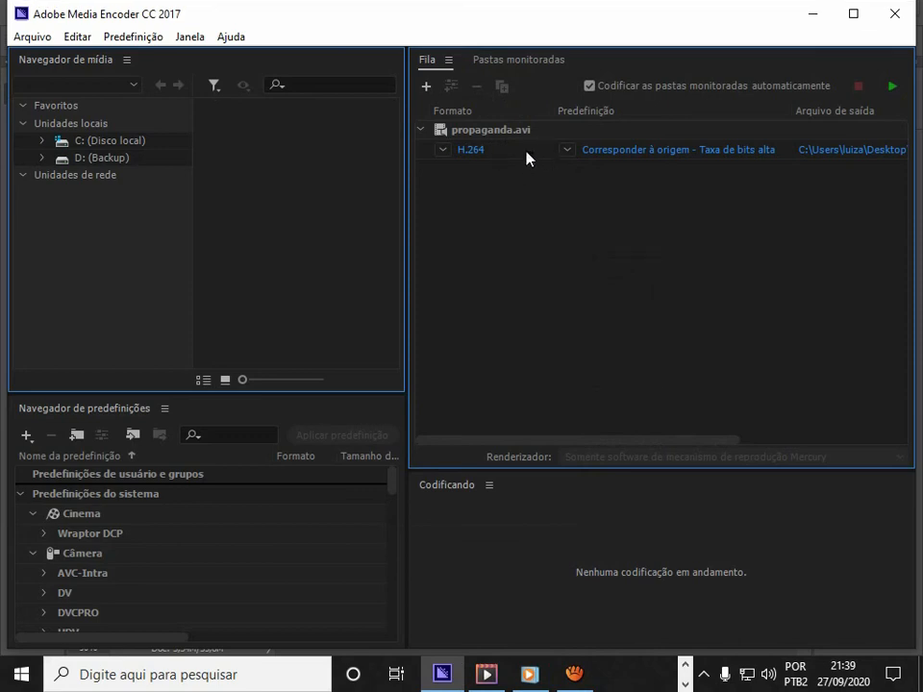
Open the output format list for the queued propaganda.avi item and close it without changing the format.
left_click(553, 150)
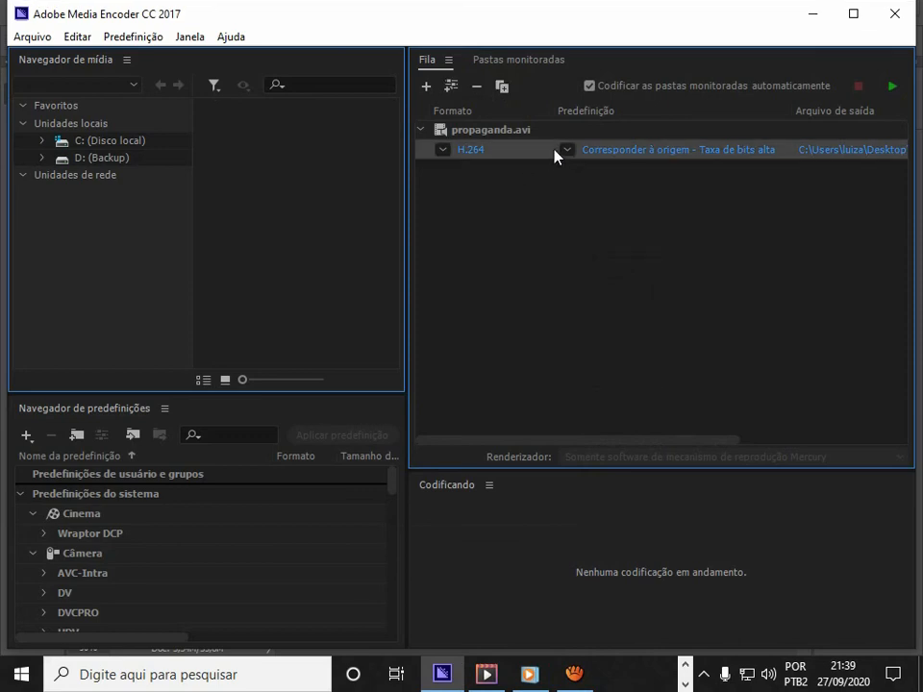
left_click(446, 152)
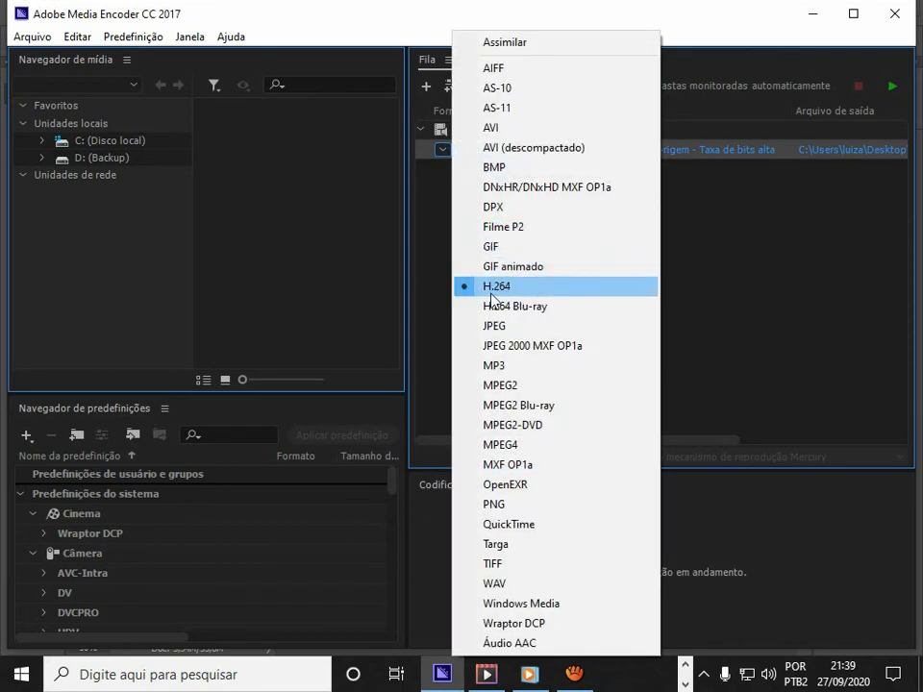
left_click(731, 252)
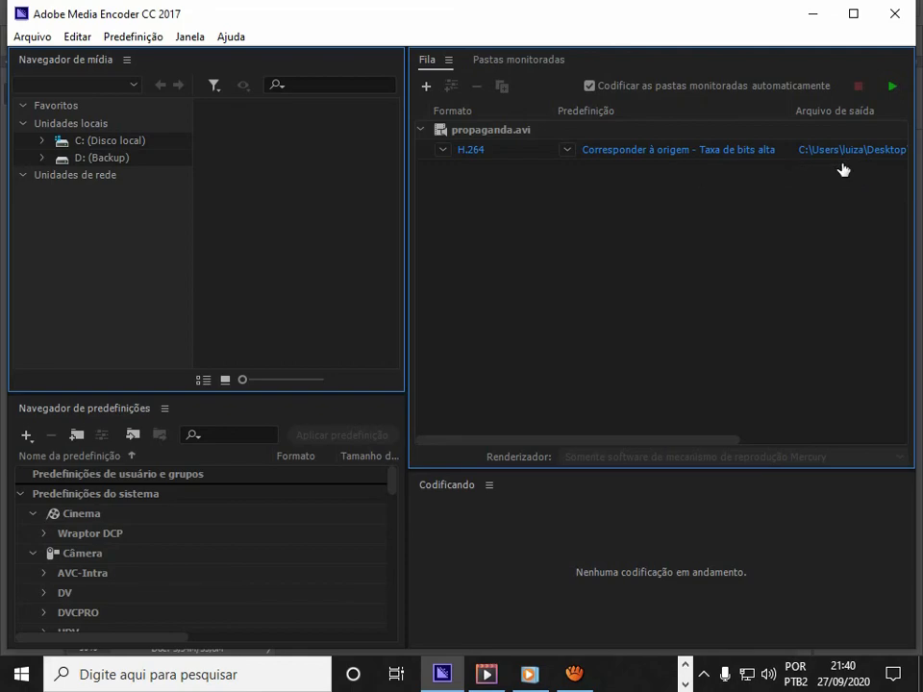
In the exemplo folder, rename the older propaganda2.mp4 file to propaganda_2.mp4.
left_click(684, 665)
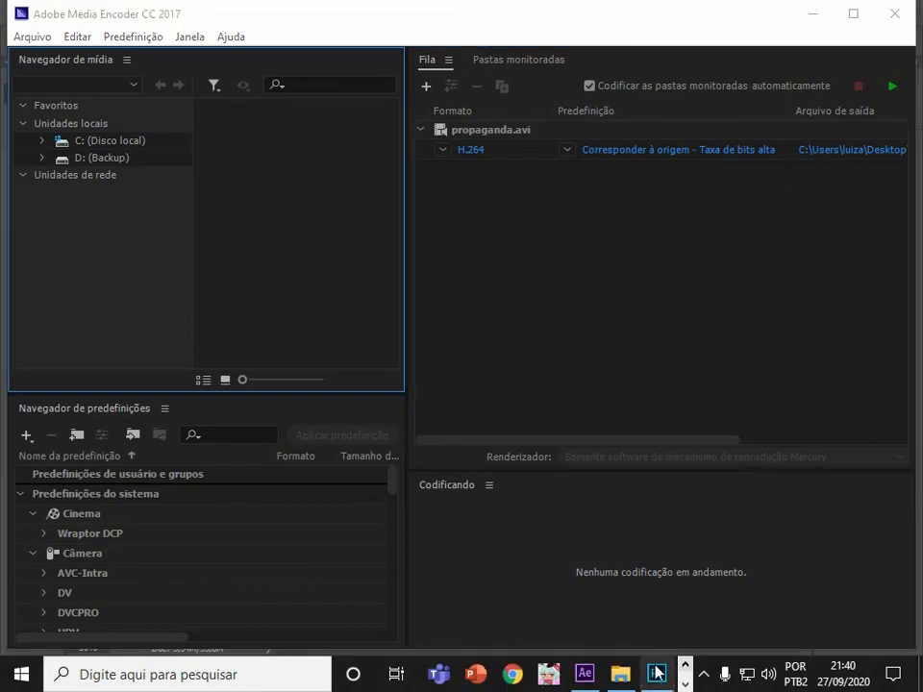
left_click(632, 665)
left_click_drag(573, 322, 567, 454)
left_click(399, 486)
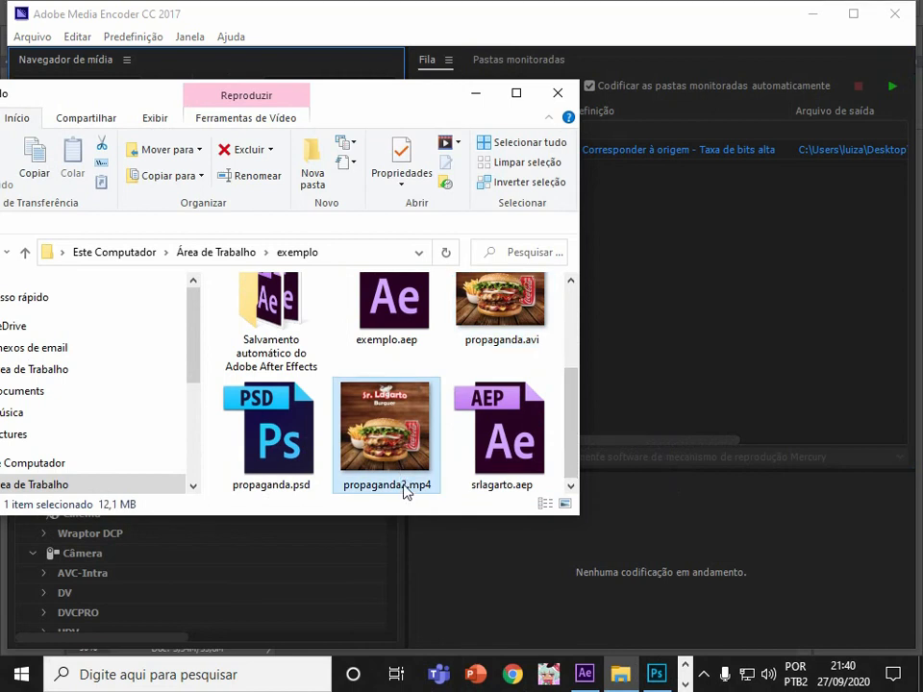
left_click(404, 488)
left_click(397, 484)
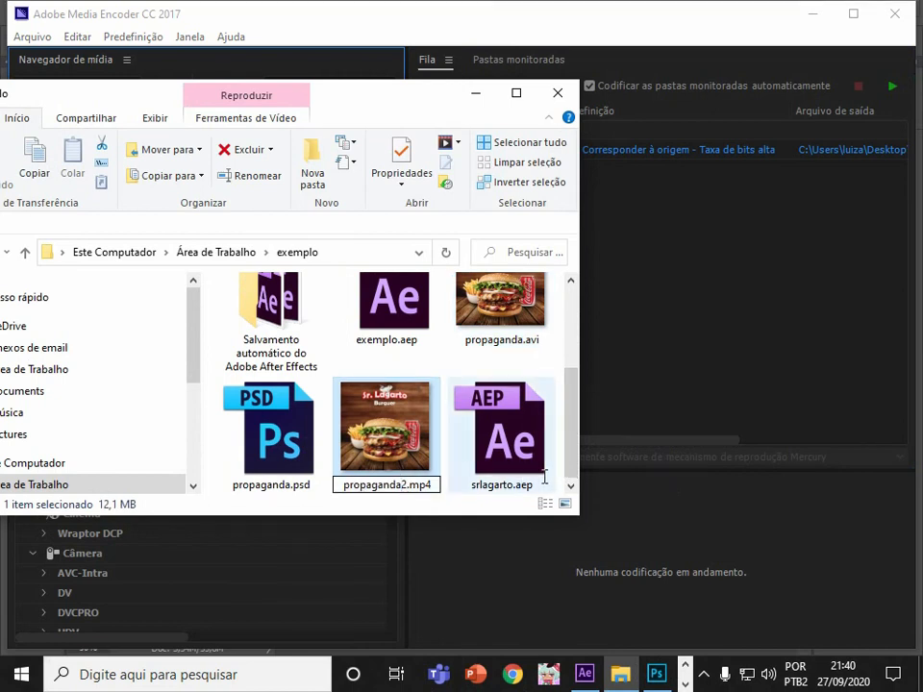
type("_")
key("Return")
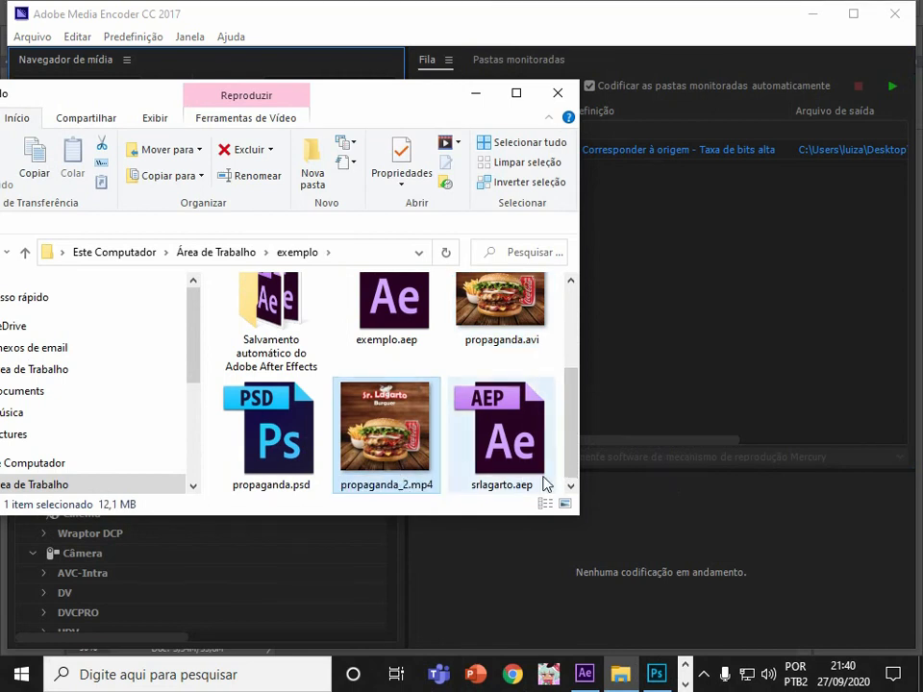
Return to Media Encoder and start encoding the queued propaganda.avi with the H.264 preset.
left_click(785, 221)
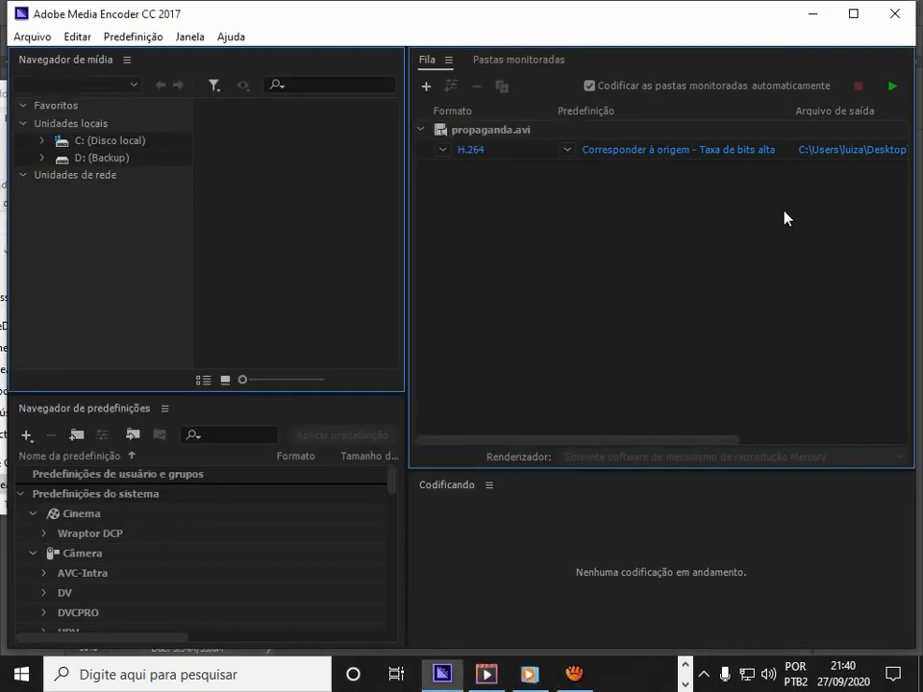
left_click(892, 88)
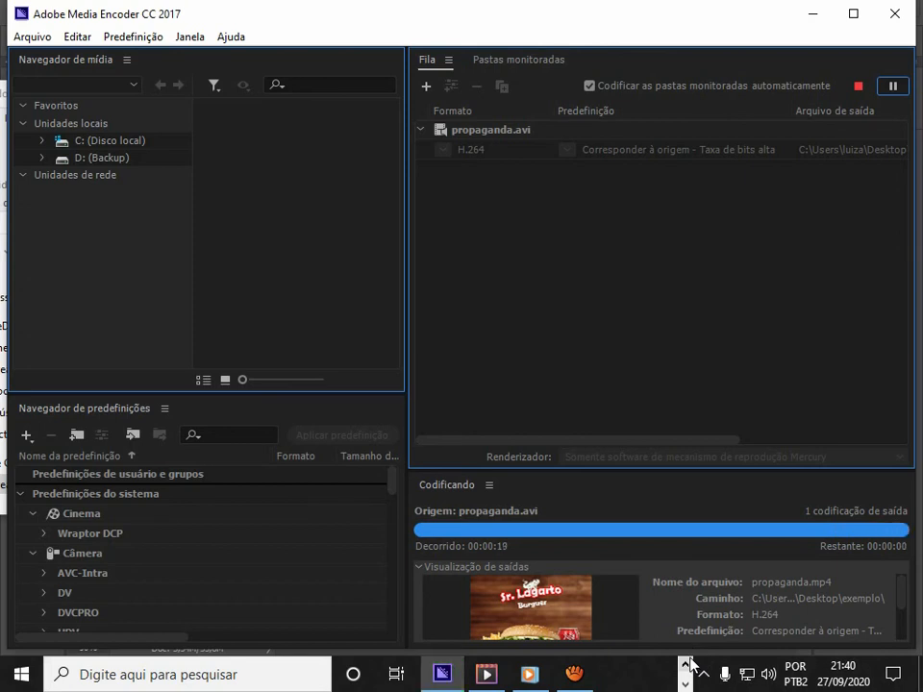
left_click(688, 662)
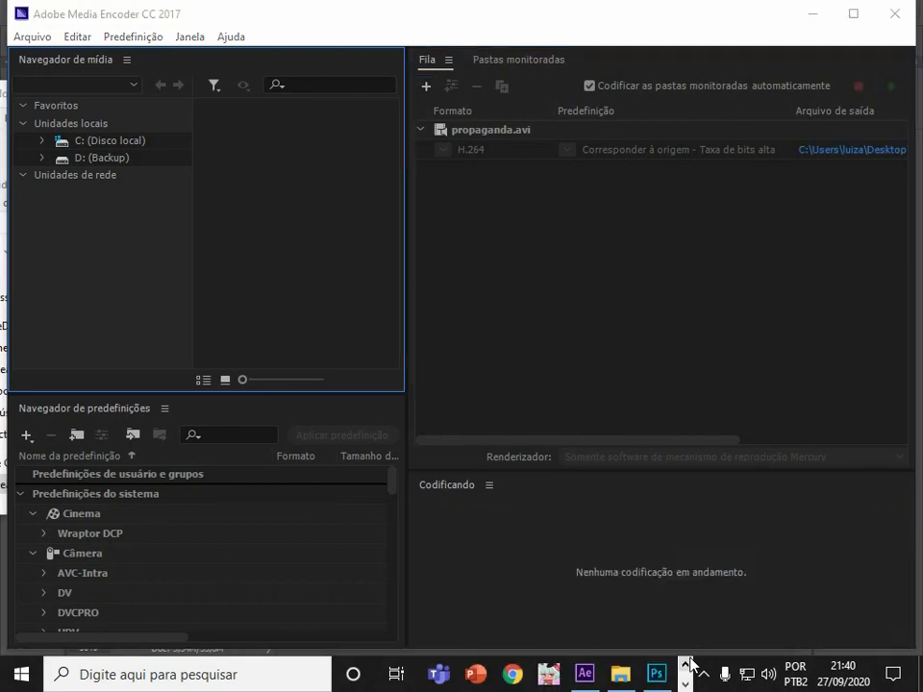
Maximize the exemplo folder window, open propaganda_2.mp4 in the video player and close it.
left_click(630, 674)
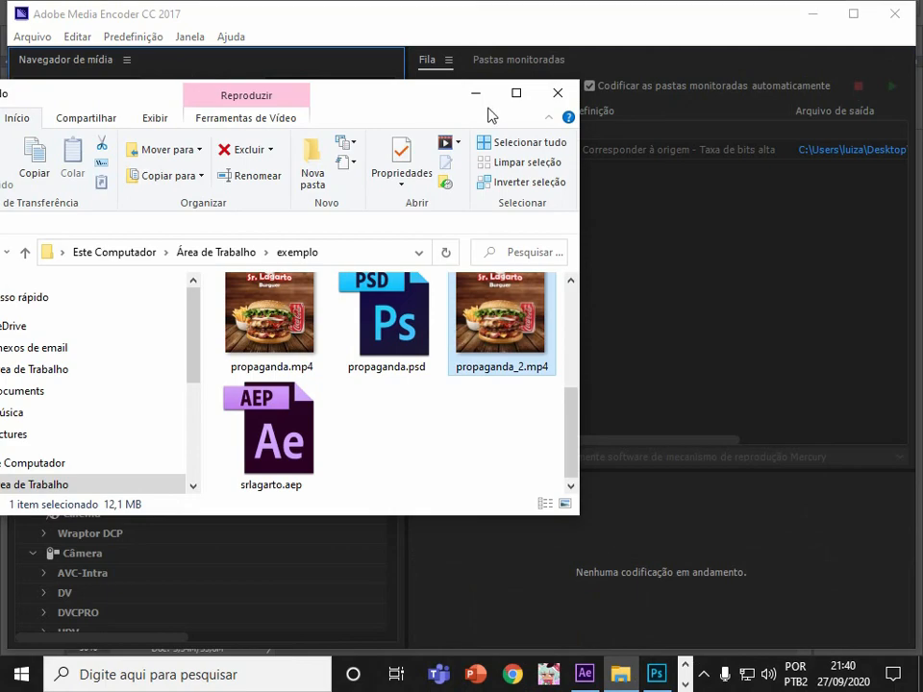
left_click(516, 93)
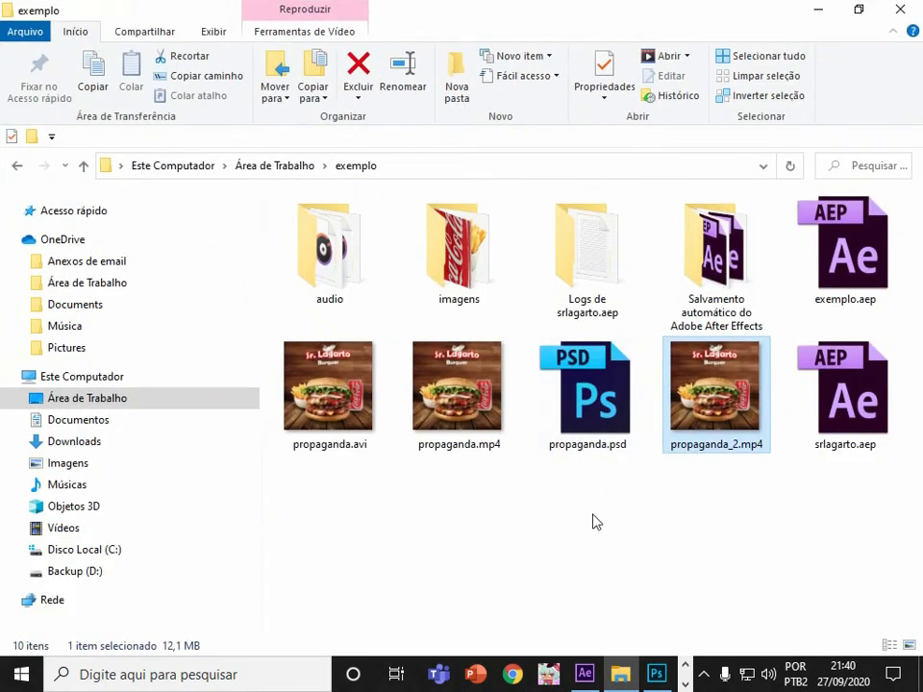
key("Return")
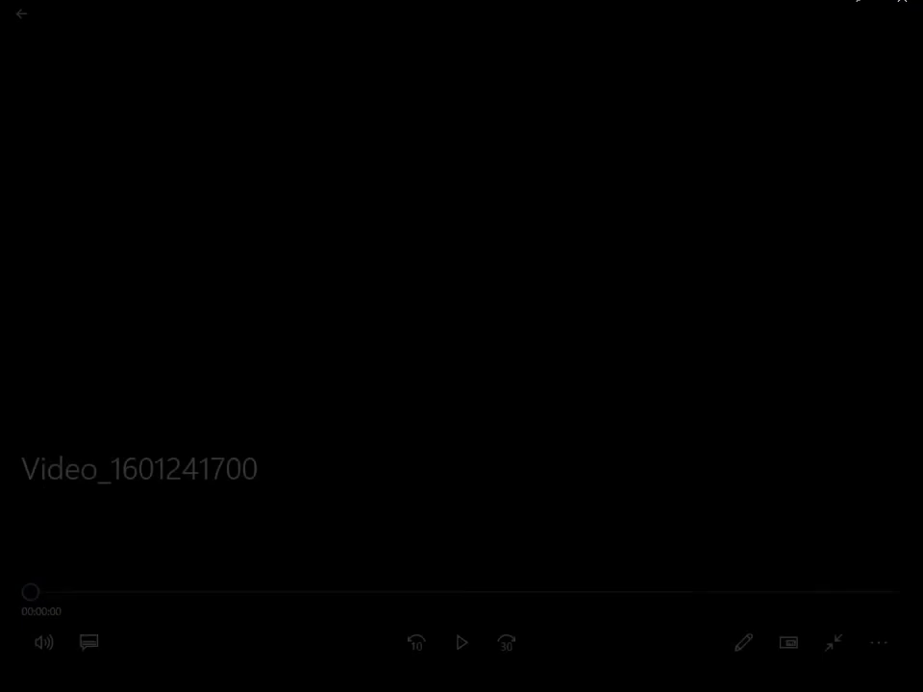
left_click(900, 10)
Select propaganda.avi and propaganda.mp4 in turn to compare their file sizes.
left_click(626, 484)
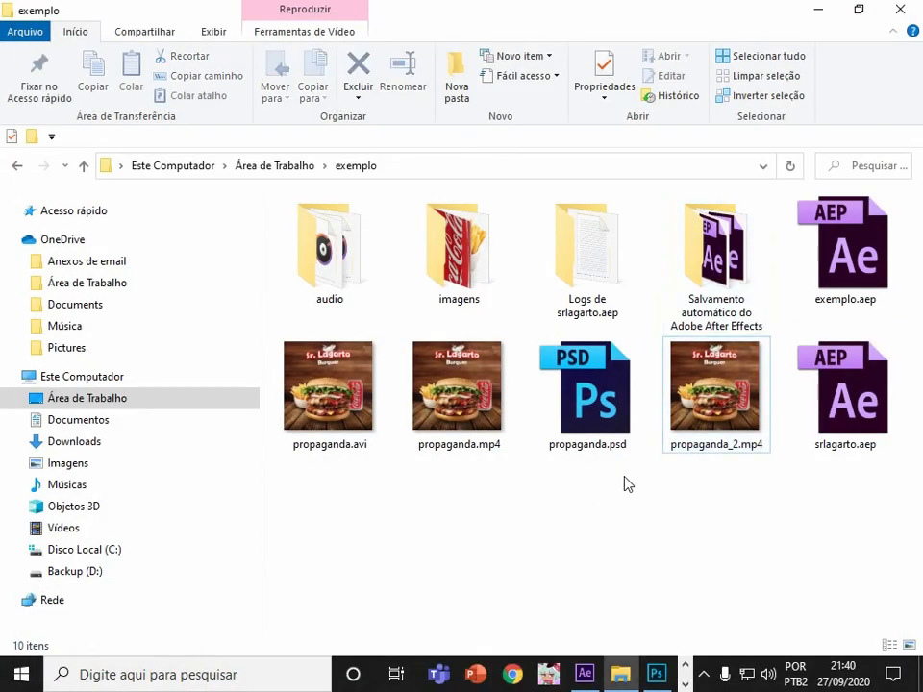
left_click(453, 440)
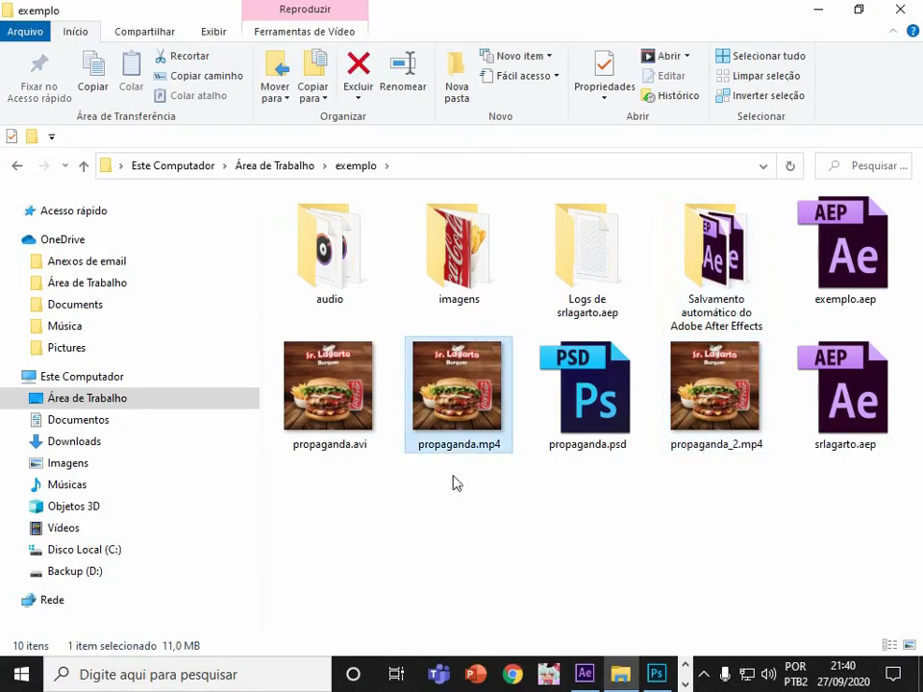
left_click(346, 409)
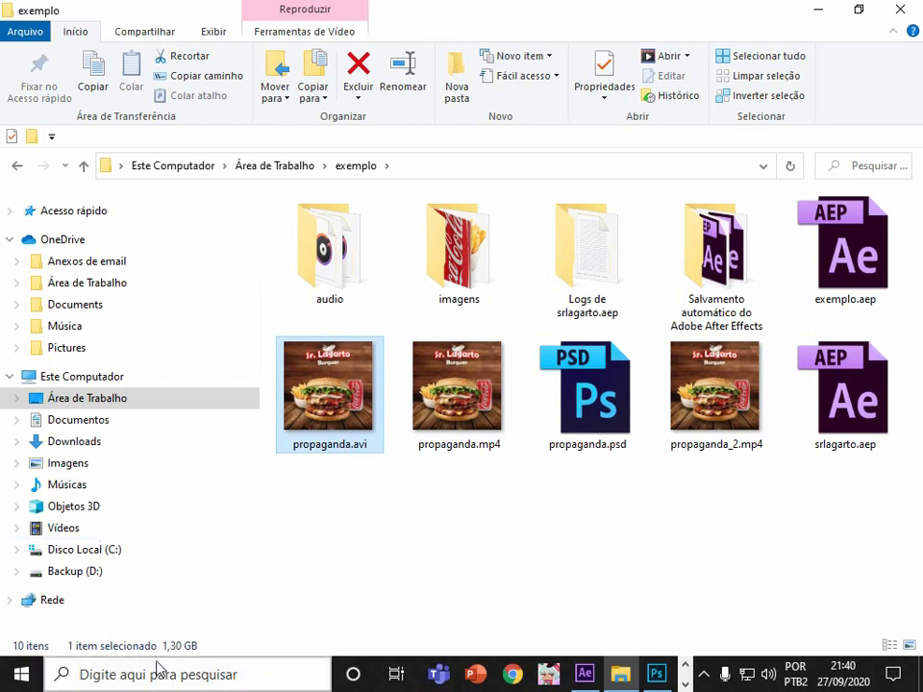
left_click(434, 423)
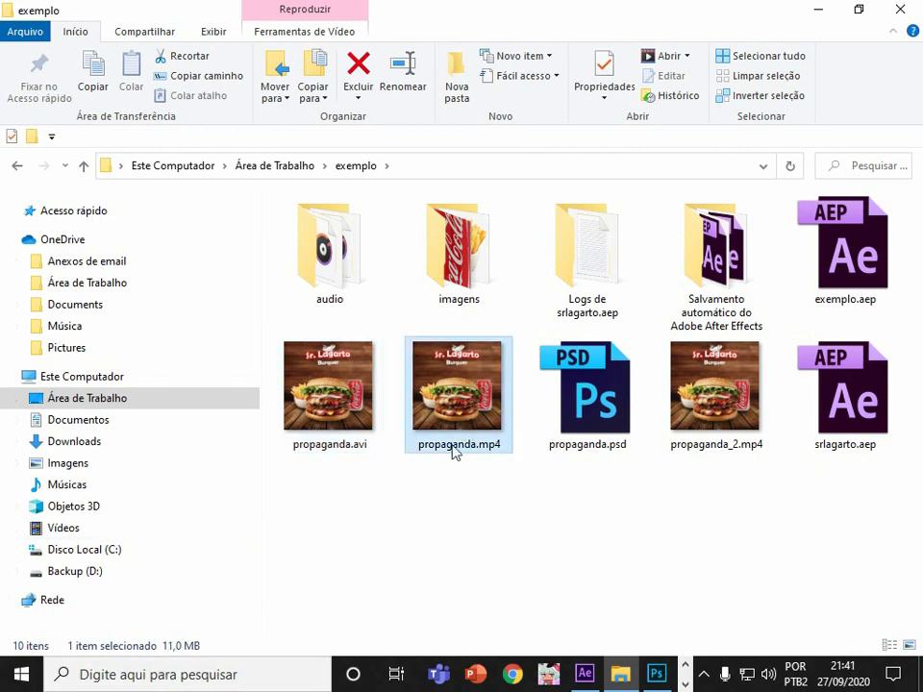
Play propaganda.mp4 and then propaganda_2.mp4 in the video player to compare the encoded videos.
double_click(465, 400)
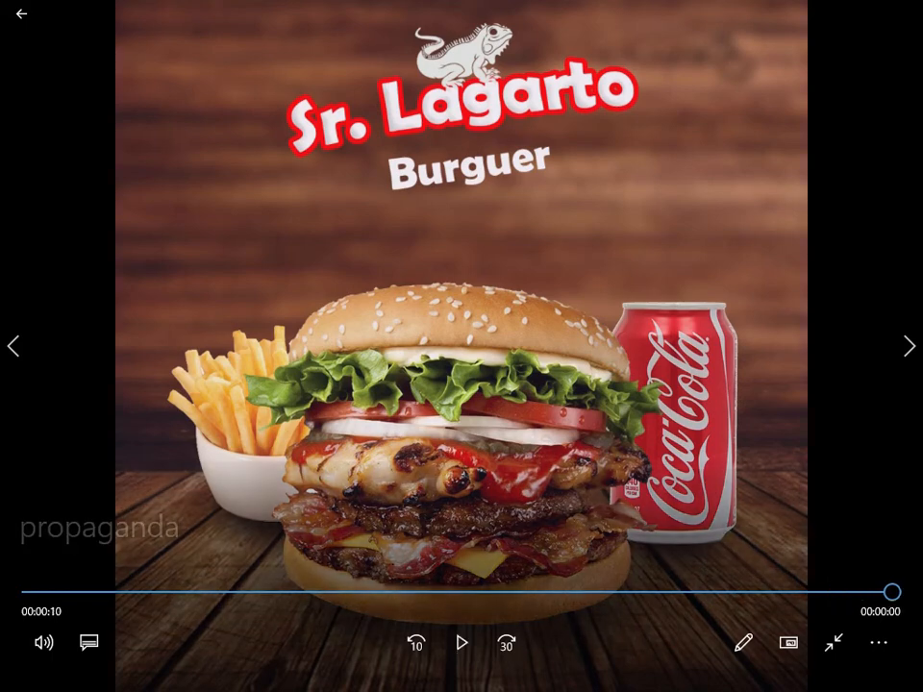
left_click(461, 642)
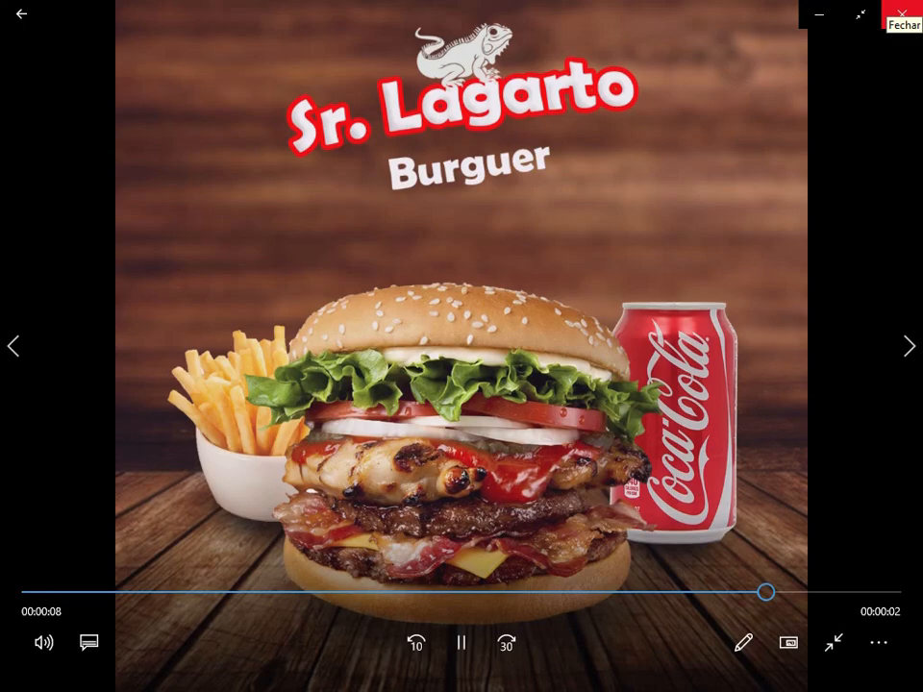
left_click(901, 13)
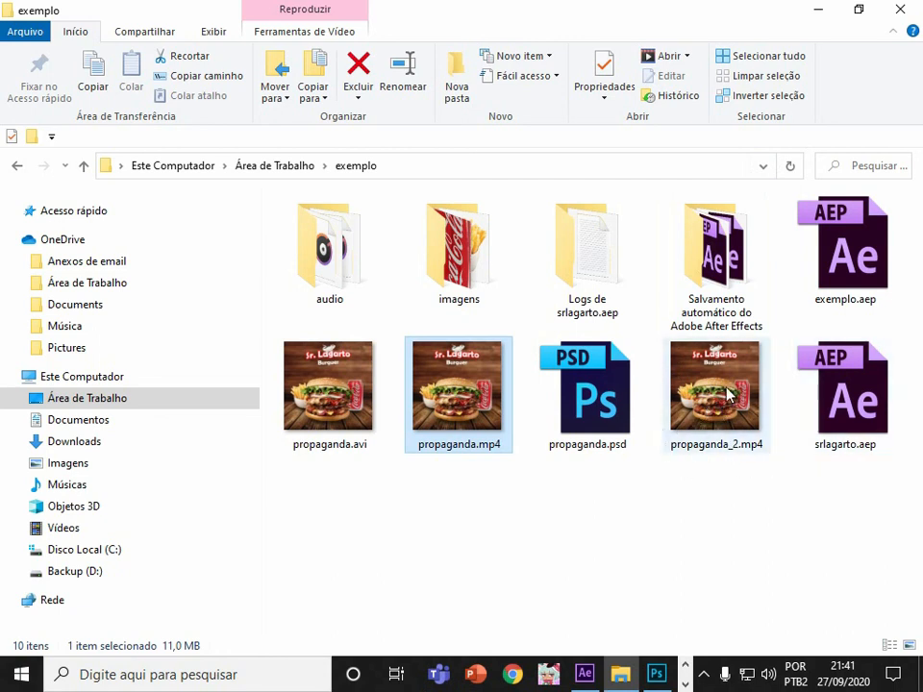
double_click(752, 404)
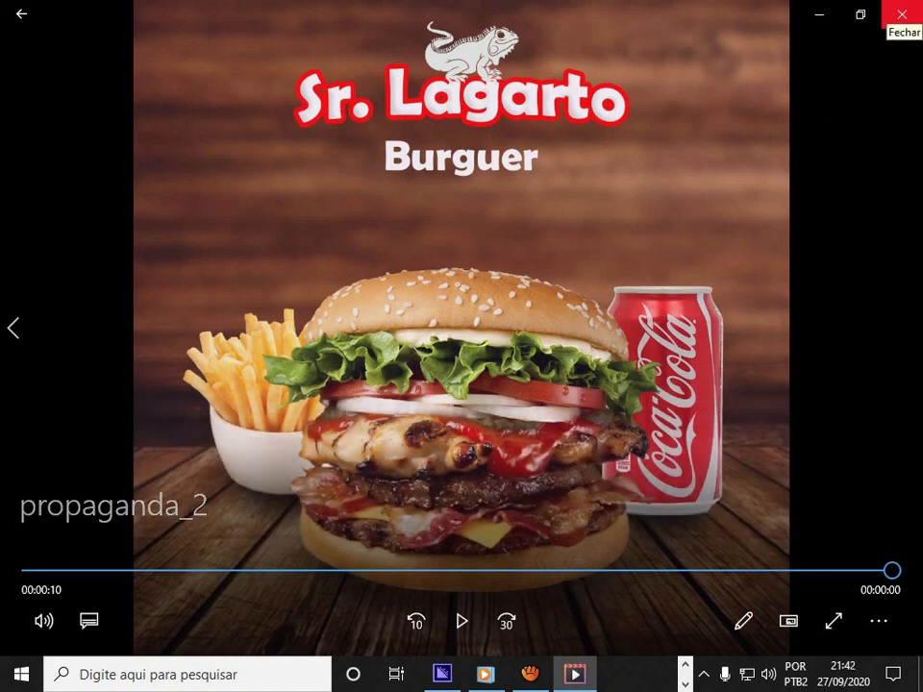
left_click(901, 13)
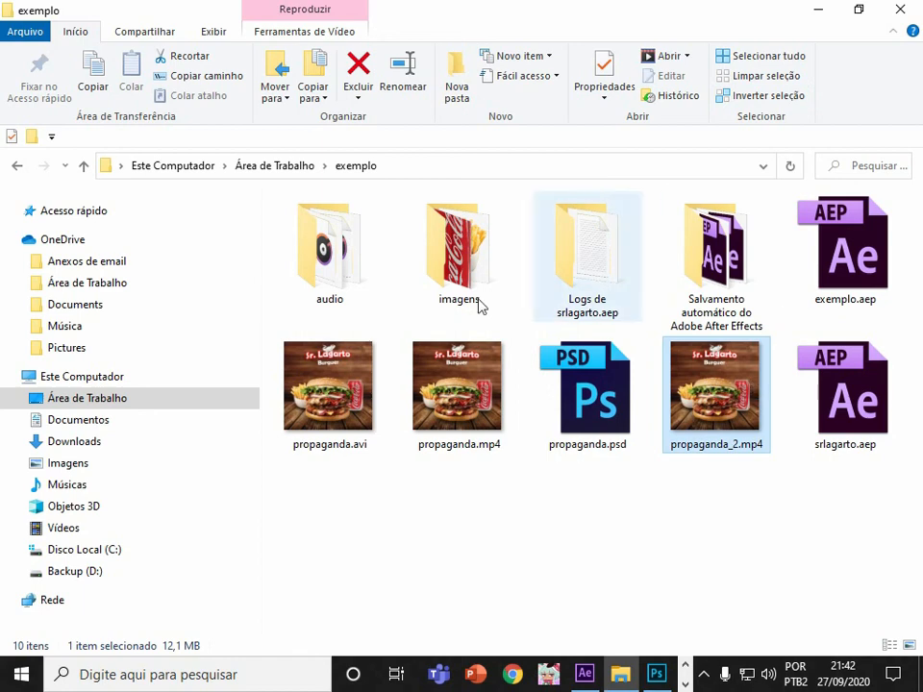